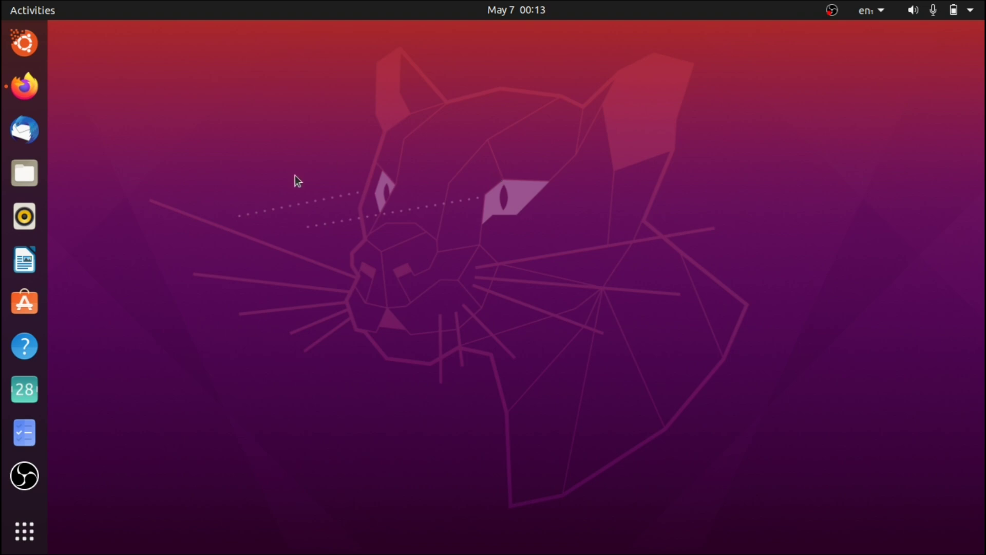
Step: In a new terminal, run 'sudo apt-add-repository universe' to enable the universe repository
{"action": "key", "text": "ctrl+alt+t"}
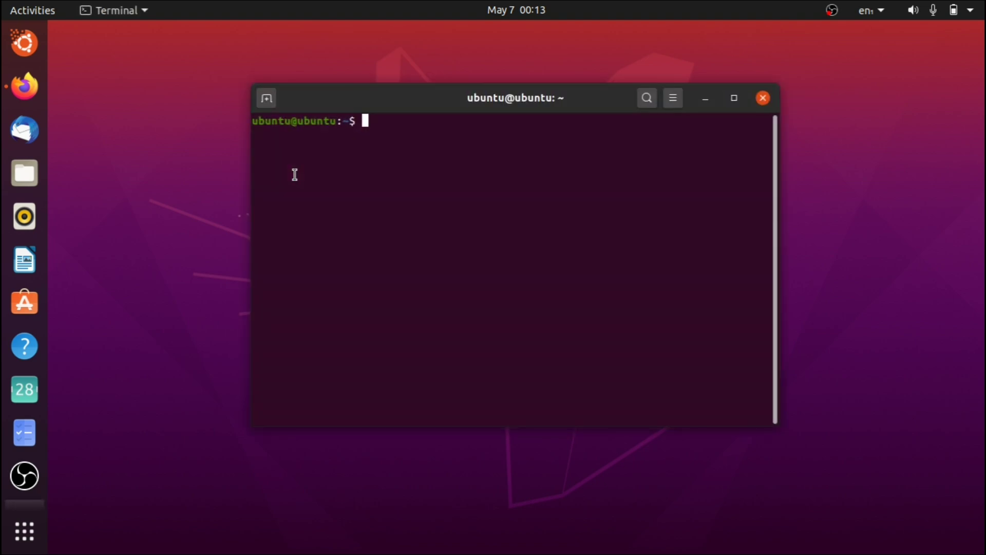
{"action": "left_click_drag", "start_coordinate": [365, 94], "coordinate": [319, 123]}
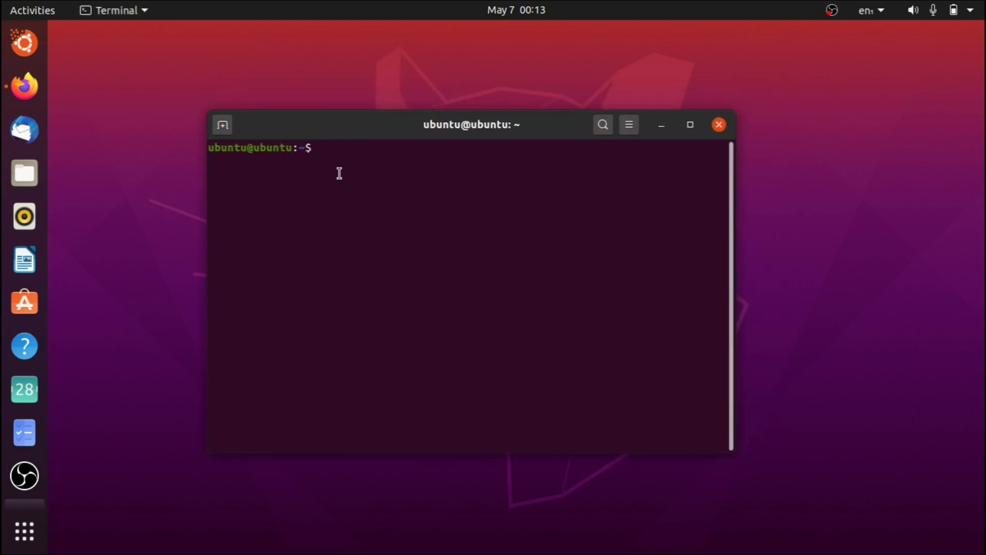
{"action": "type", "text": "sudo apt-add-reposiotr"}
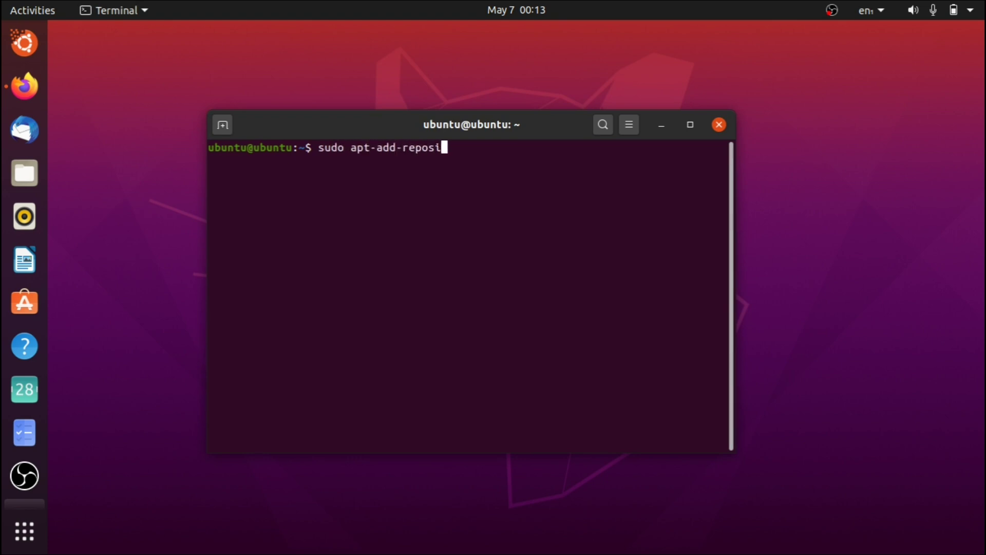
{"action": "key", "text": "BackSpace"}
{"action": "key", "text": "BackSpace"}
{"action": "key", "text": "BackSpace"}
{"action": "type", "text": "tory universe"}
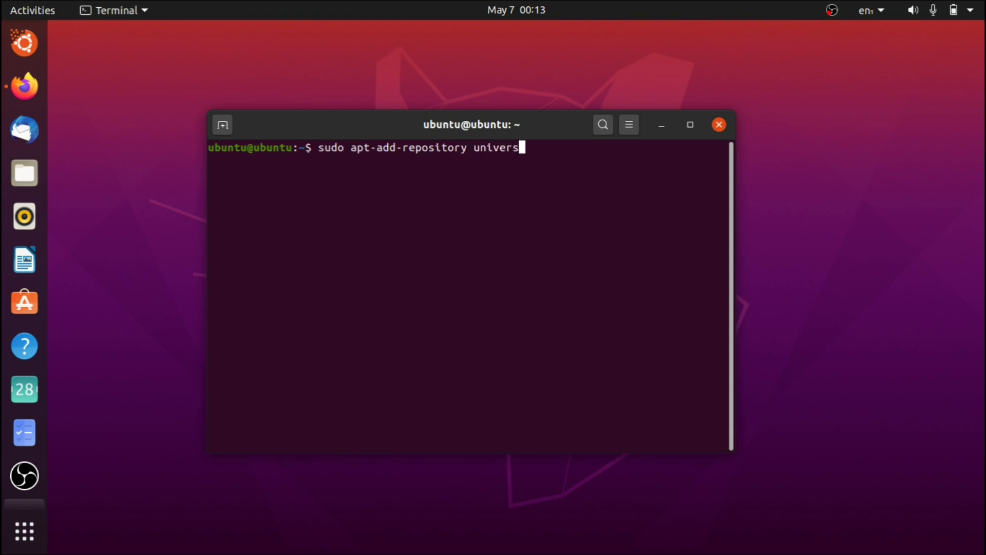
{"action": "key", "text": "Return"}
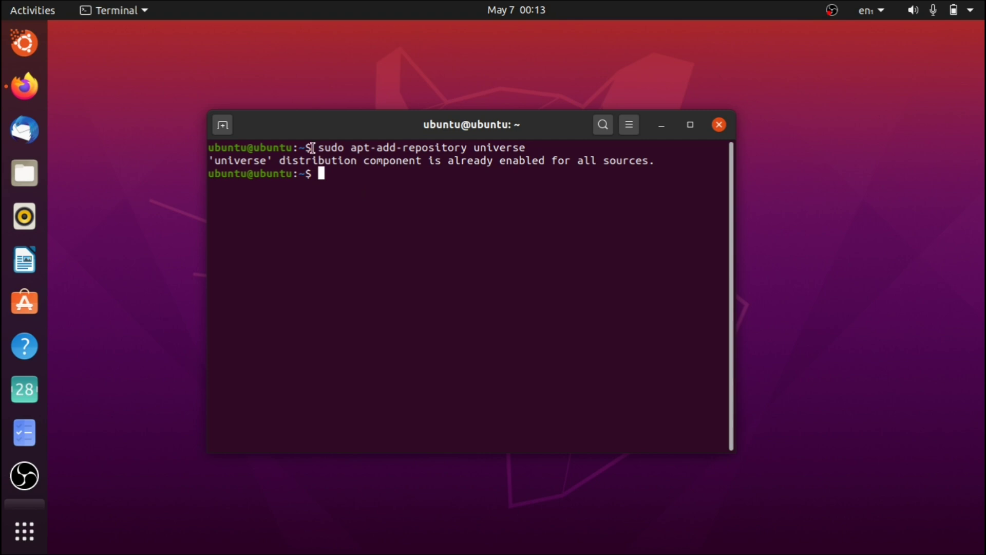
{"action": "mouse_move", "coordinate": [312, 147]}
{"action": "left_mouse_down"}
{"action": "mouse_move", "coordinate": [541, 156]}
{"action": "mouse_move", "coordinate": [319, 149]}
{"action": "left_mouse_up"}
{"action": "left_click", "coordinate": [542, 156]}
{"action": "left_click", "coordinate": [319, 148]}
Step: Install gnome-tweak-tool with 'sudo apt install gnome-tweak-tool'
{"action": "type", "text": "sudo apt i"}
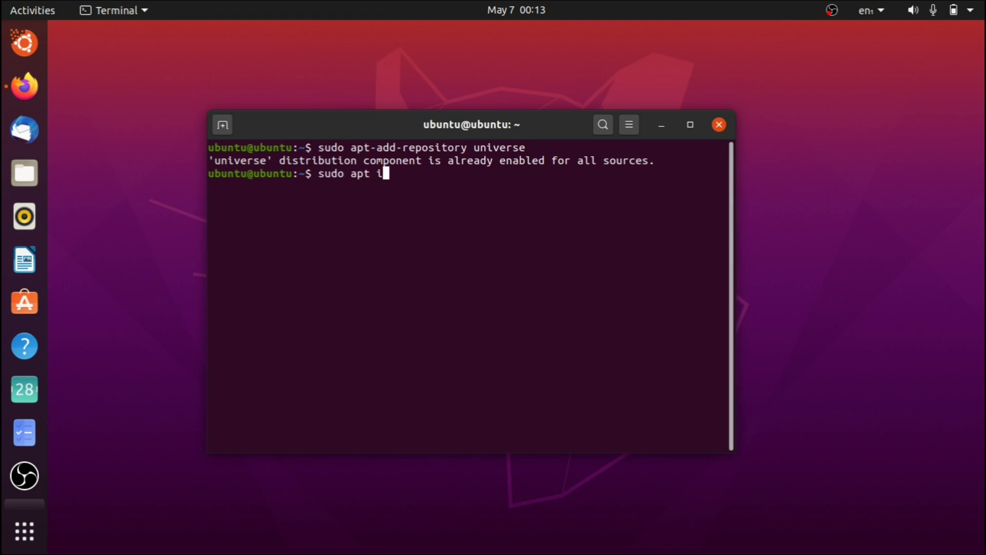
{"action": "type", "text": "nstall"}
{"action": "key", "text": "BackSpace"}
{"action": "key", "text": "BackSpace"}
{"action": "key", "text": "BackSpace"}
{"action": "key", "text": "BackSpace"}
{"action": "key", "text": "BackSpace"}
{"action": "key", "text": "BackSpace"}
{"action": "type", "text": "nstall gnome-tw"}
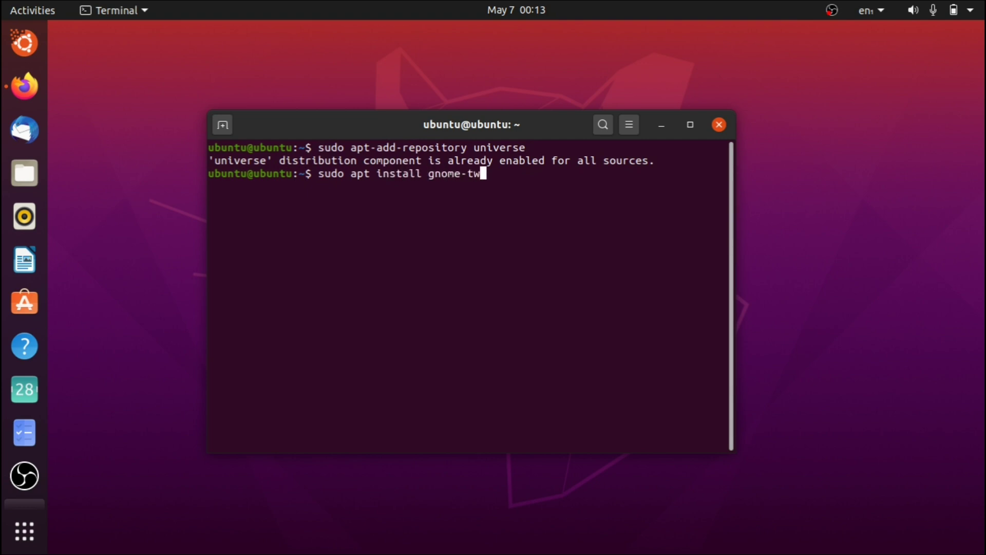
{"action": "type", "text": "eak-tool"}
{"action": "key", "text": "Return"}
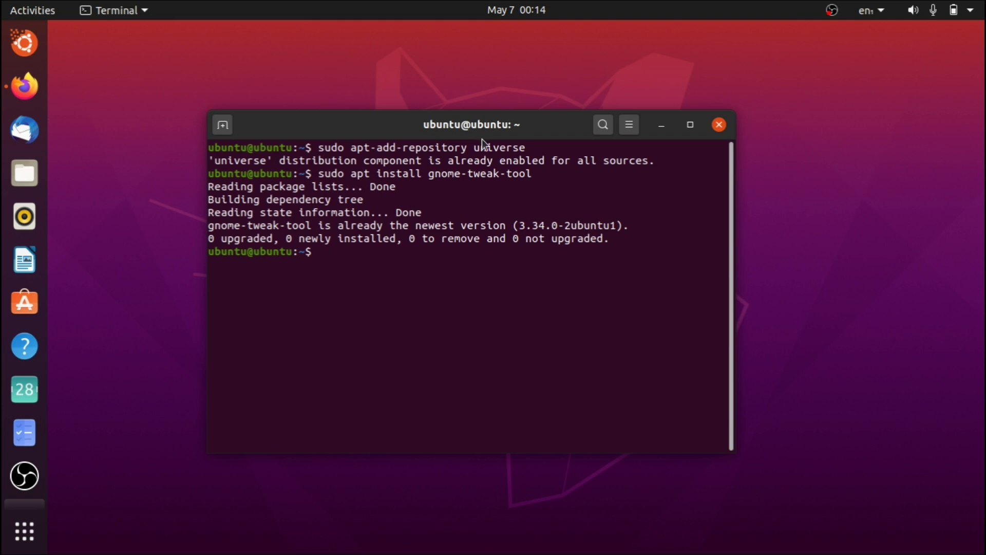
{"action": "triple_click", "coordinate": [536, 149]}
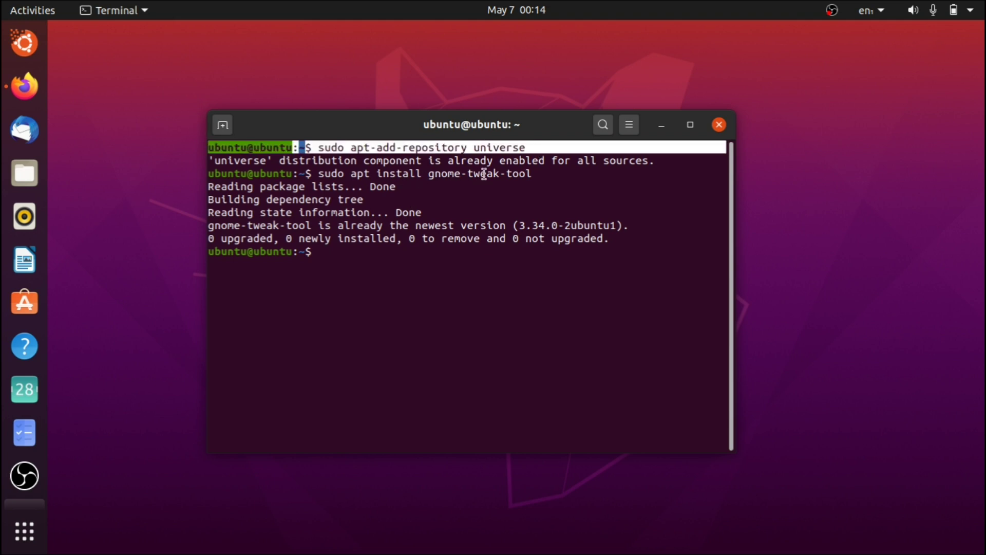
{"action": "left_click_drag", "start_coordinate": [487, 174], "coordinate": [434, 174]}
{"action": "left_click", "coordinate": [434, 177]}
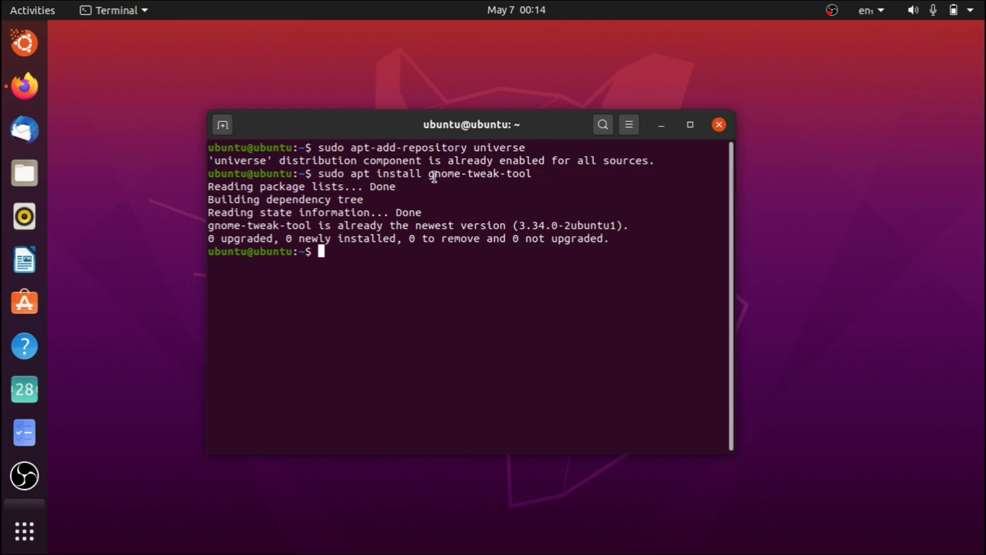
{"action": "left_click", "coordinate": [42, 8]}
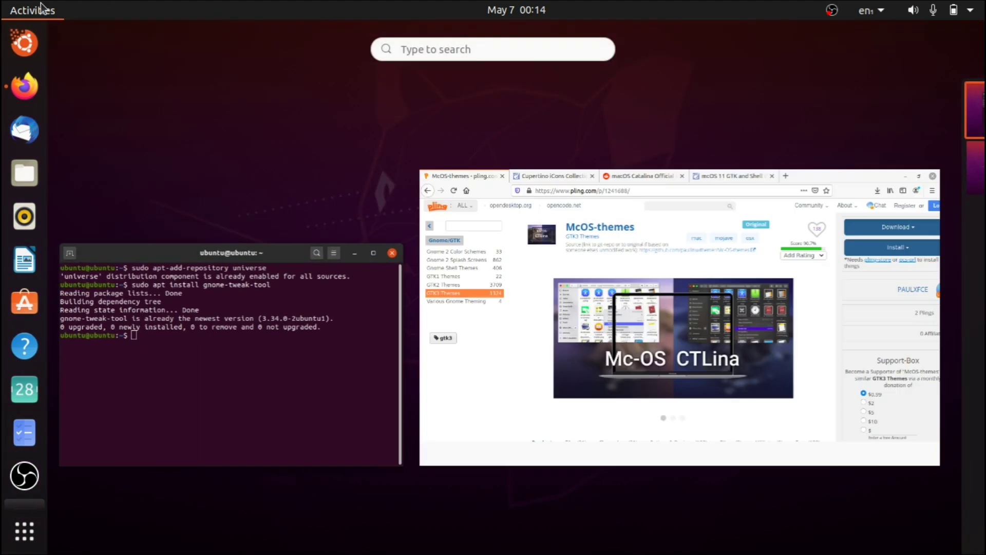
Step: Launch Tweaks by searching 'tweak' in Activities, then close its window
{"action": "type", "text": "tweak"}
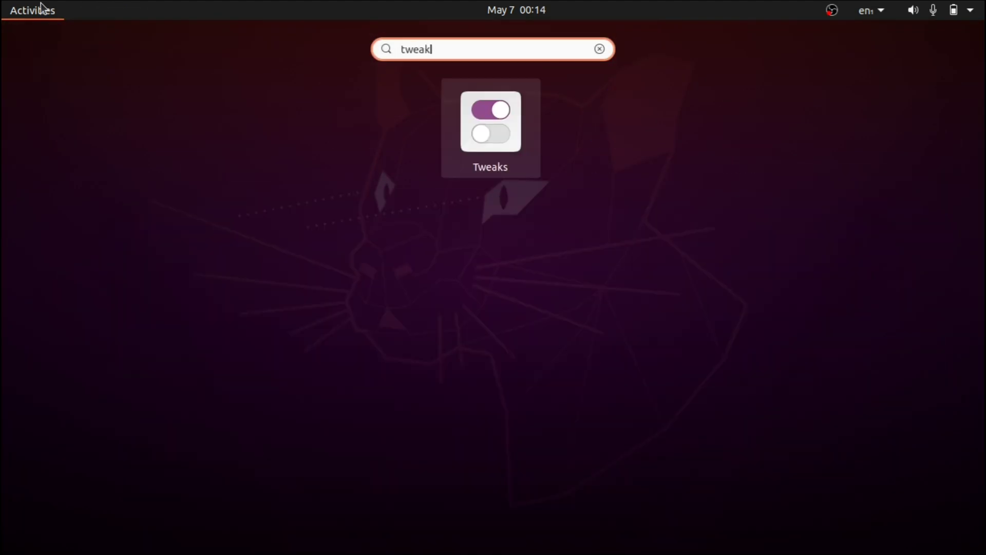
{"action": "key", "text": "Return"}
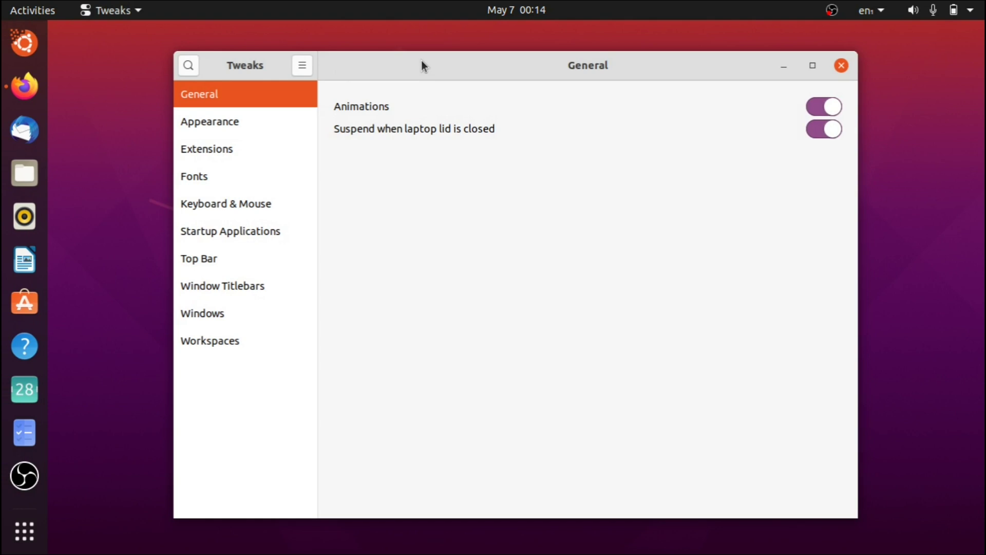
{"action": "left_click_drag", "start_coordinate": [421, 60], "coordinate": [403, 61]}
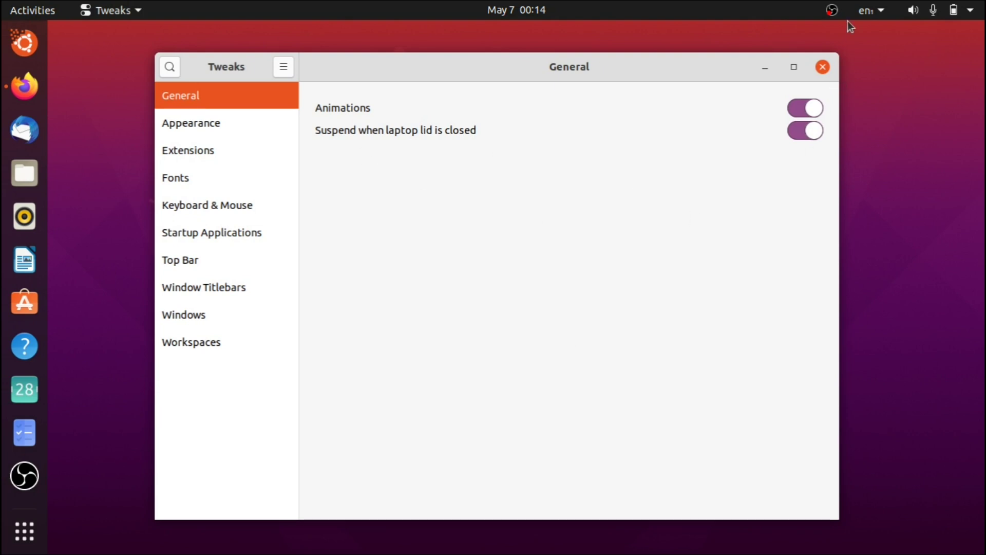
{"action": "left_click", "coordinate": [822, 68]}
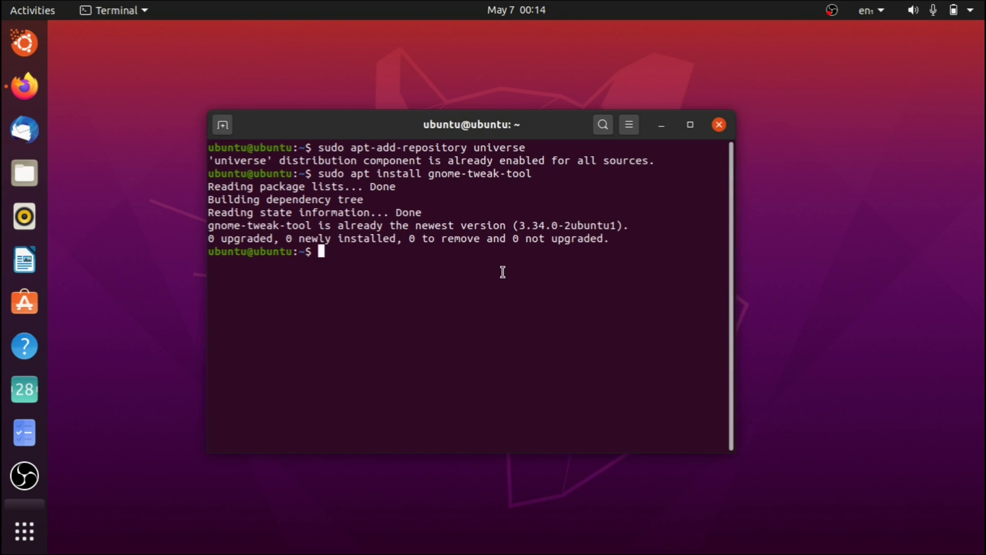
Step: Install gnome-shell-extensions, correcting the missing hyphen in the package name
{"action": "type", "text": "sudo apt install g"}
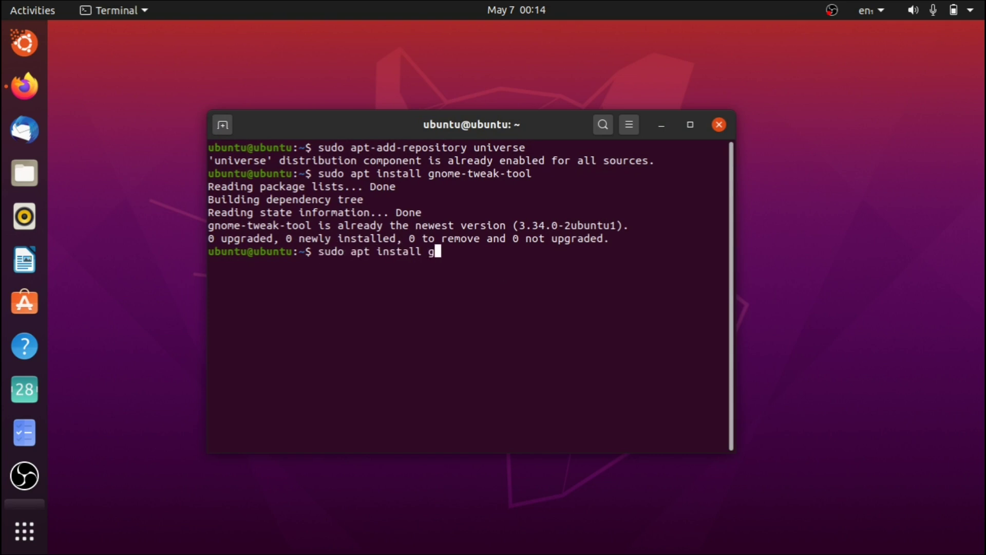
{"action": "type", "text": "nome-shell "}
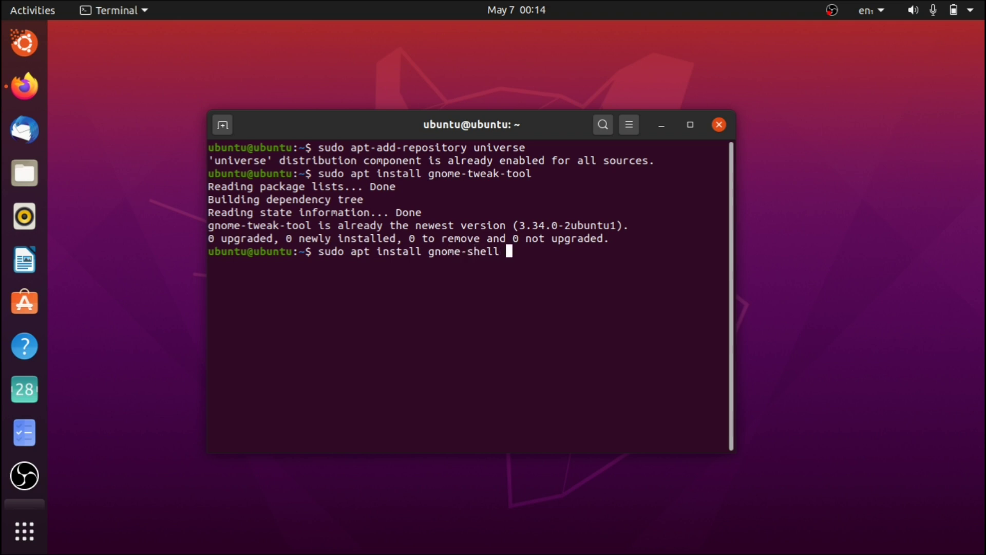
{"action": "type", "text": "extensions"}
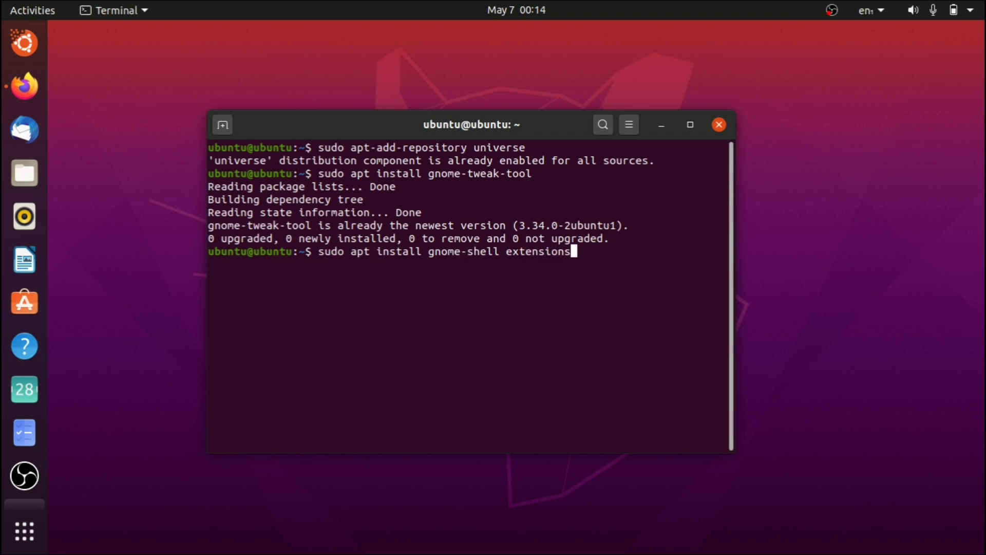
{"action": "key", "text": "Return"}
{"action": "key", "text": "Up"}
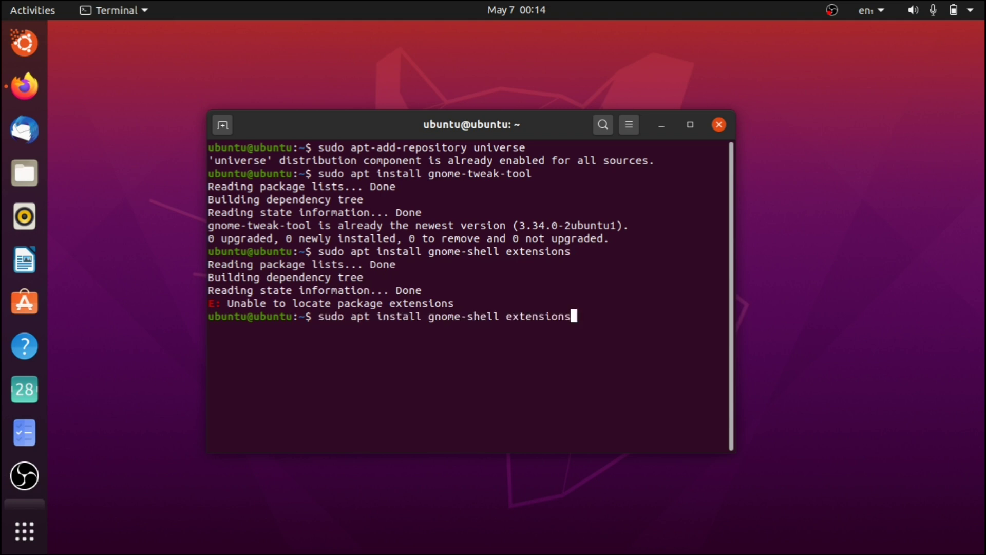
{"action": "key", "text": "Left"}
{"action": "key", "text": "Left"}
{"action": "key", "text": "Left"}
{"action": "key", "text": "Left"}
{"action": "key", "text": "Left"}
{"action": "key", "text": "Left"}
{"action": "key", "text": "Left"}
{"action": "key", "text": "Left"}
{"action": "key", "text": "Left"}
{"action": "key", "text": "Left"}
{"action": "key", "text": "BackSpace"}
{"action": "type", "text": "-"}
{"action": "key", "text": "Return"}
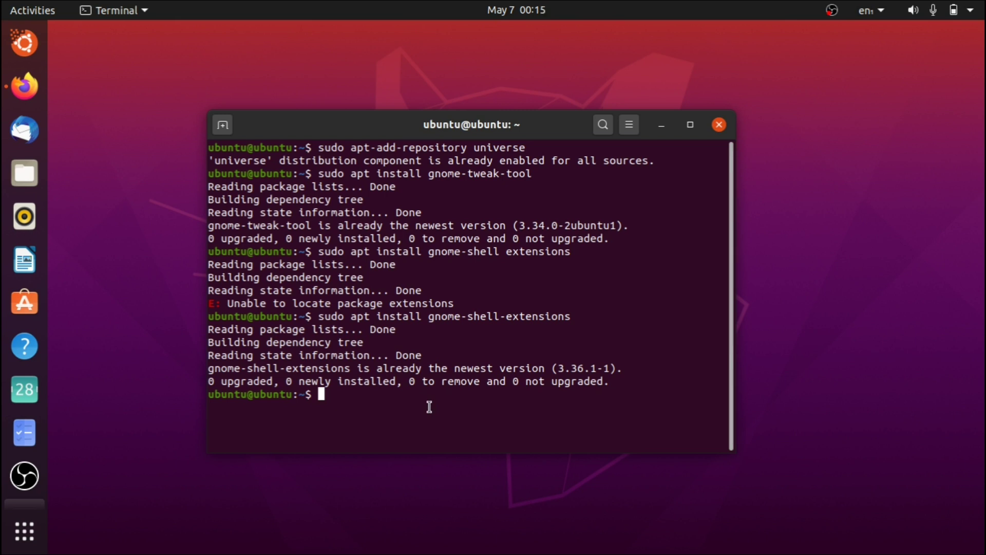
Step: Install dconf-editor with 'sudo apt install dconf-editor' and close the terminal
{"action": "type", "text": "teste"}
{"action": "key", "text": "BackSpace"}
{"action": "key", "text": "BackSpace"}
{"action": "key", "text": "BackSpace"}
{"action": "key", "text": "BackSpace"}
{"action": "key", "text": "BackSpace"}
{"action": "type", "text": "sudo apt install dcon"}
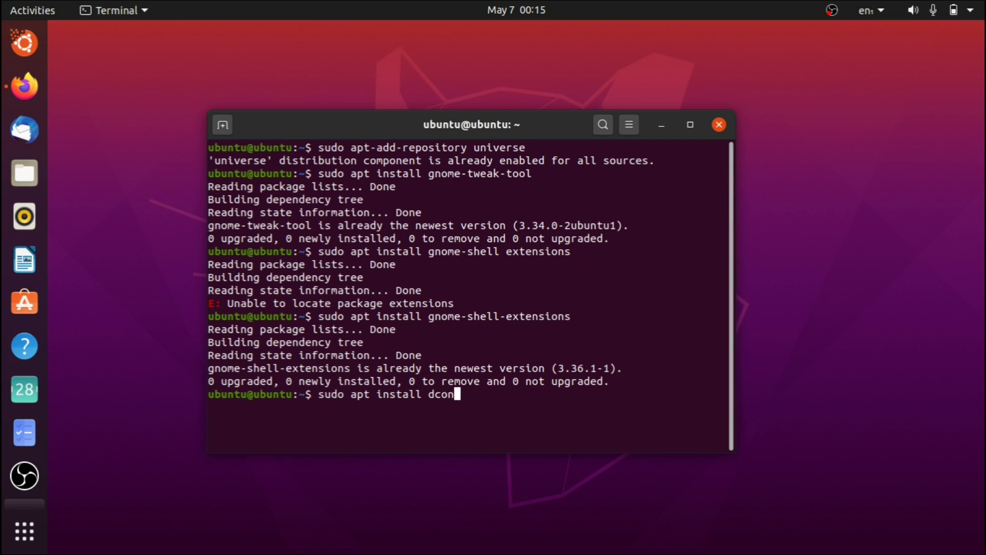
{"action": "type", "text": "f-editor"}
{"action": "key", "text": "Return"}
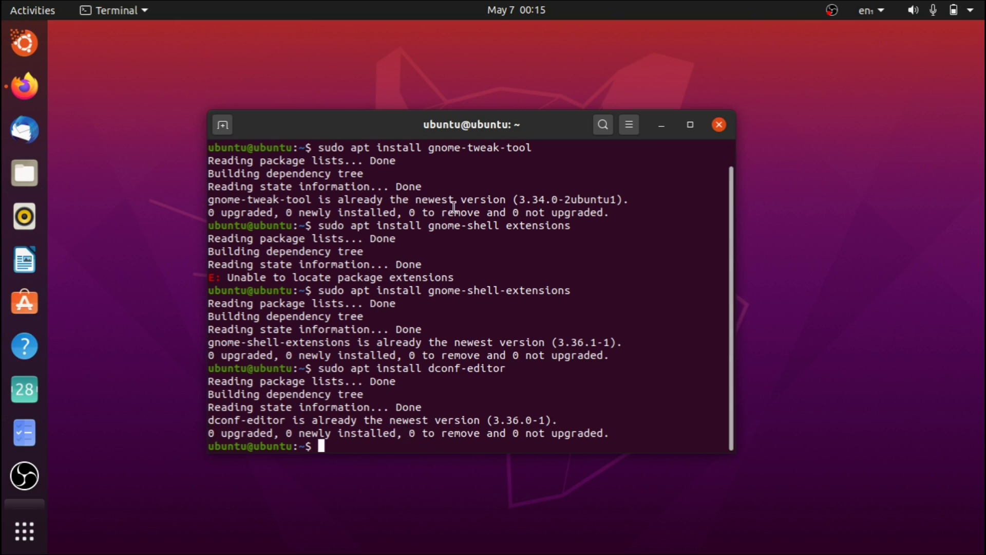
{"action": "left_click_drag", "start_coordinate": [526, 367], "coordinate": [339, 368]}
{"action": "left_click", "coordinate": [341, 368]}
{"action": "left_click", "coordinate": [718, 124]}
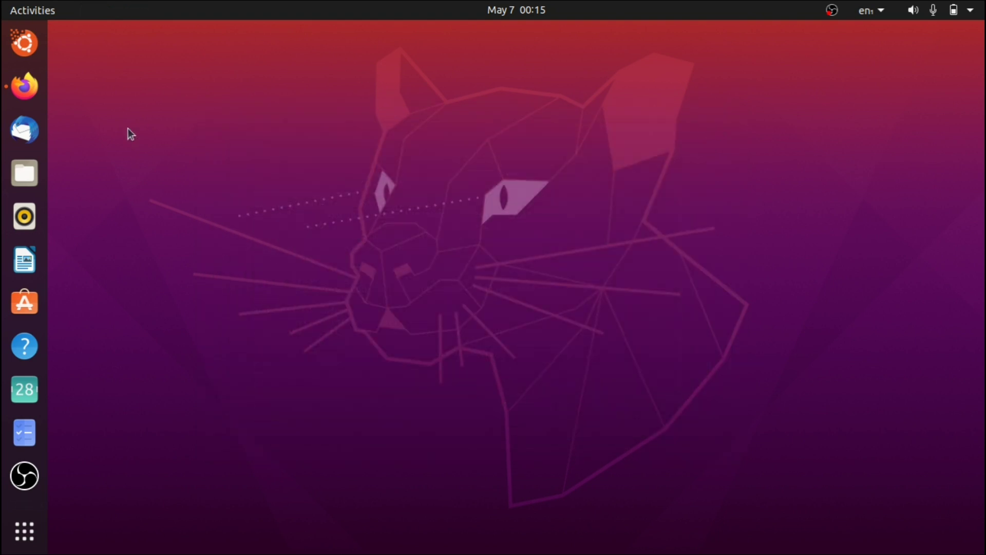
Step: Browse the McOS-themes screenshots in Firefox, viewing them at full size
{"action": "left_click", "coordinate": [24, 86]}
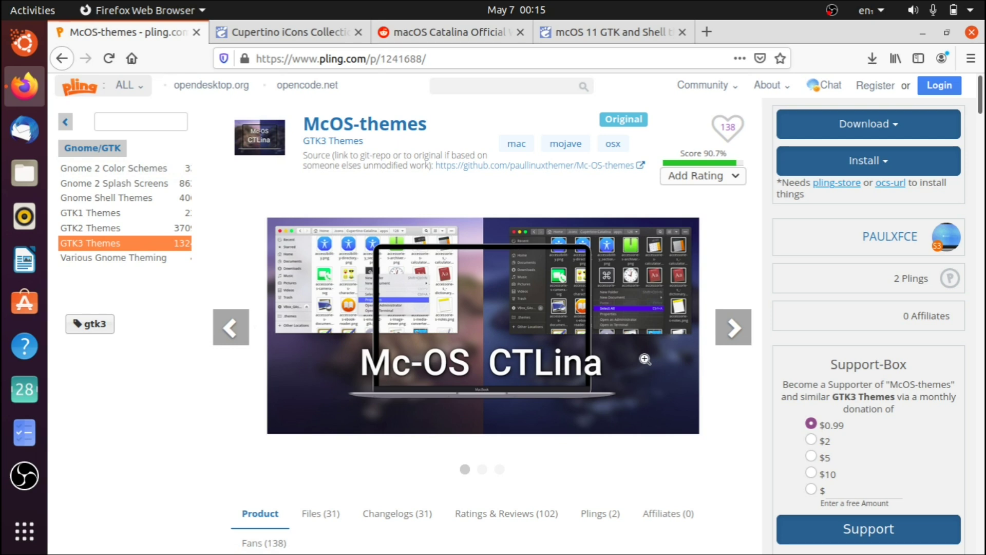
{"action": "left_click", "coordinate": [733, 327]}
{"action": "left_click", "coordinate": [482, 321]}
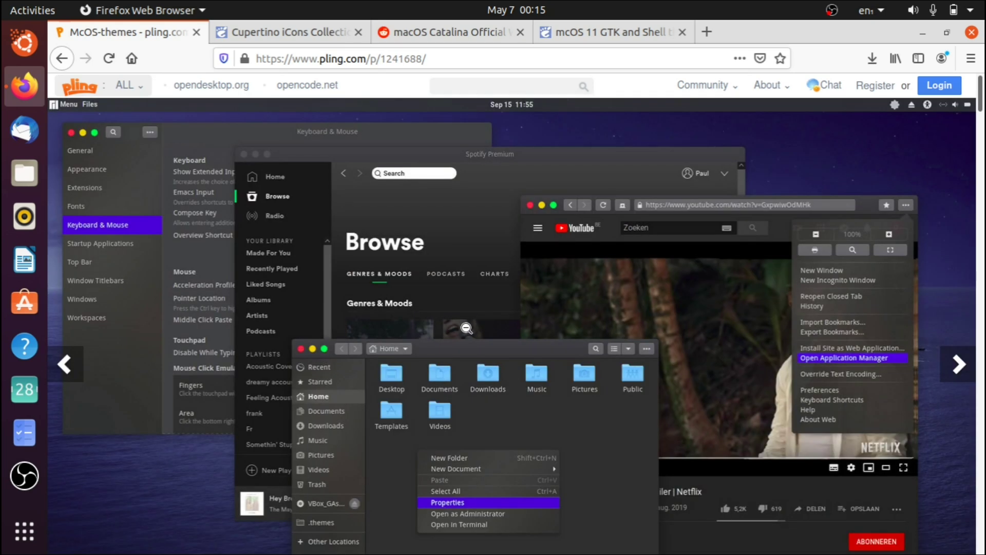
{"action": "scroll", "coordinate": [467, 328], "scroll_direction": "down", "scroll_amount": 2}
{"action": "scroll", "coordinate": [466, 329], "scroll_direction": "up", "scroll_amount": 2}
{"action": "left_click", "coordinate": [959, 365]}
{"action": "left_click", "coordinate": [550, 383]}
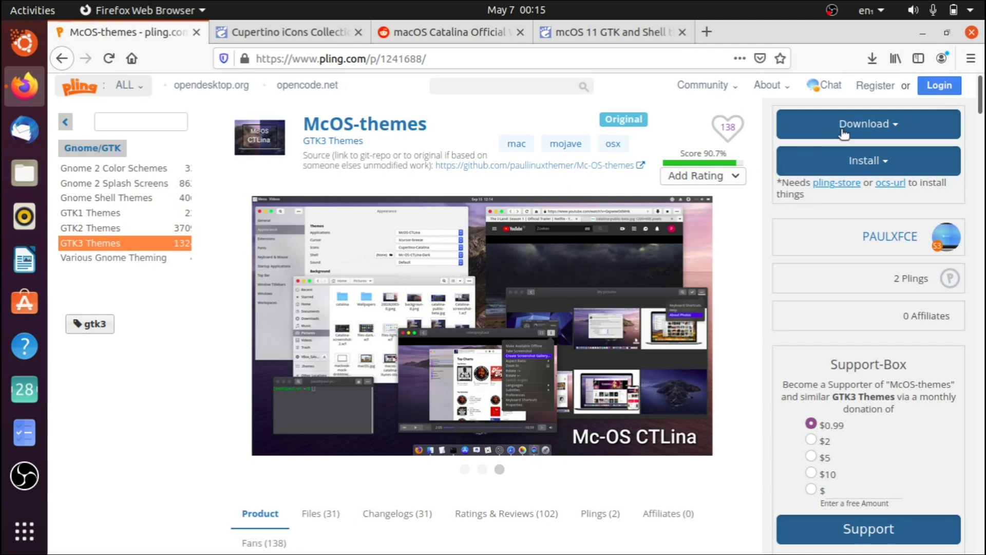
Step: Download Mc-OS-CTLina-Gnome-Dark-1.3.2.tar.xz and minimize Firefox
{"action": "left_click", "coordinate": [861, 127]}
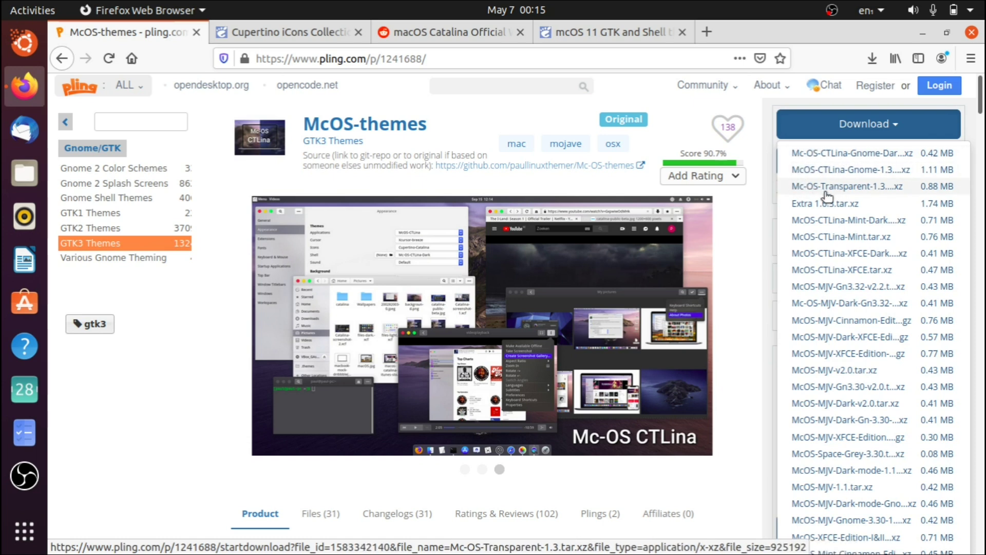
{"action": "left_click", "coordinate": [815, 154]}
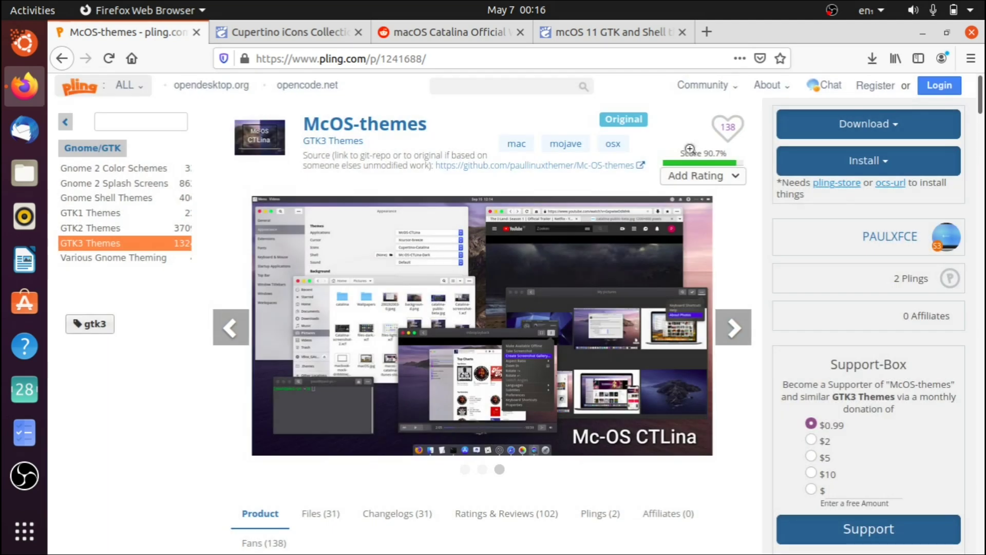
{"action": "left_click", "coordinate": [920, 33]}
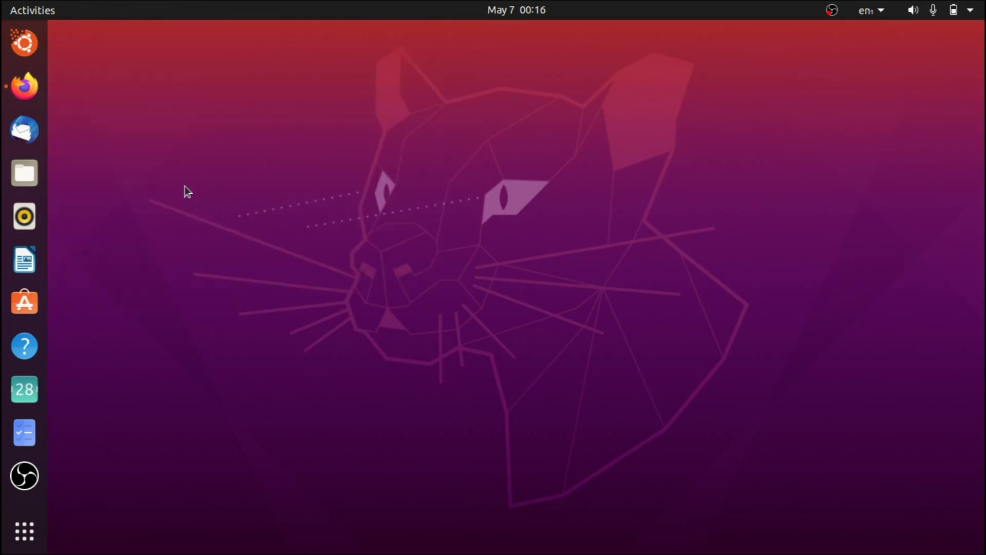
Step: Open Downloads in Files, select both McOS-CTLina theme archives, and start a terminal
{"action": "left_click", "coordinate": [16, 181]}
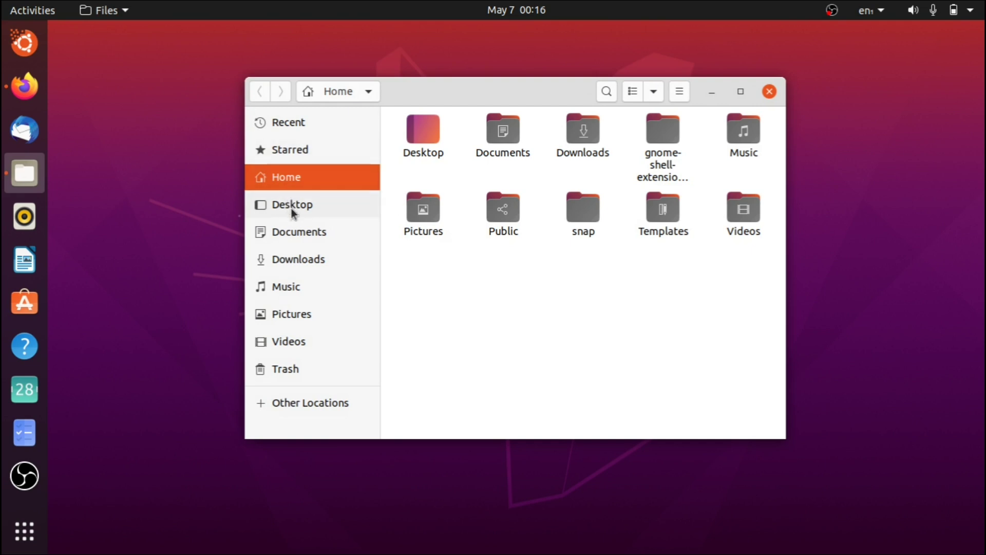
{"action": "left_click", "coordinate": [306, 257]}
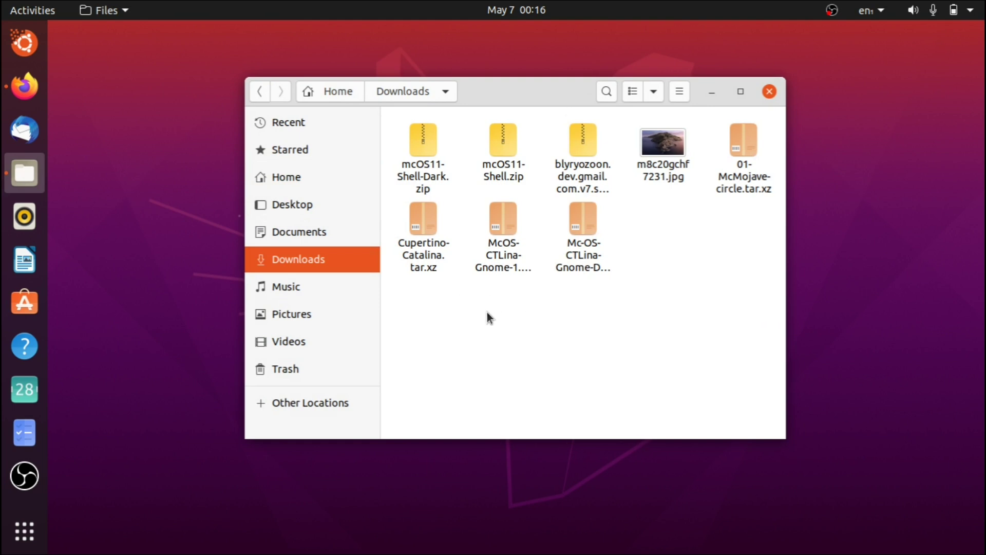
{"action": "left_click_drag", "start_coordinate": [485, 311], "coordinate": [619, 225]}
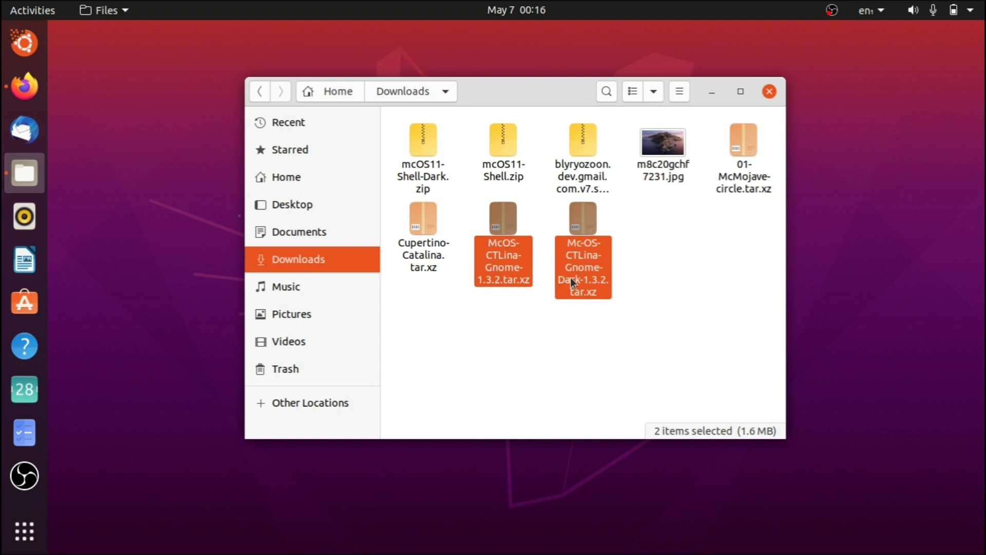
{"action": "left_click", "coordinate": [526, 328]}
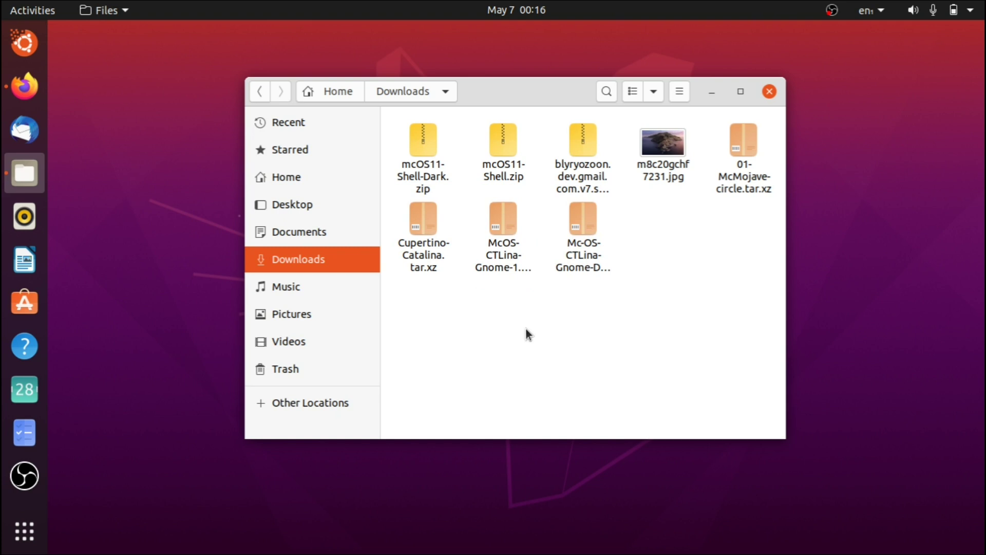
{"action": "left_click_drag", "start_coordinate": [477, 330], "coordinate": [621, 236]}
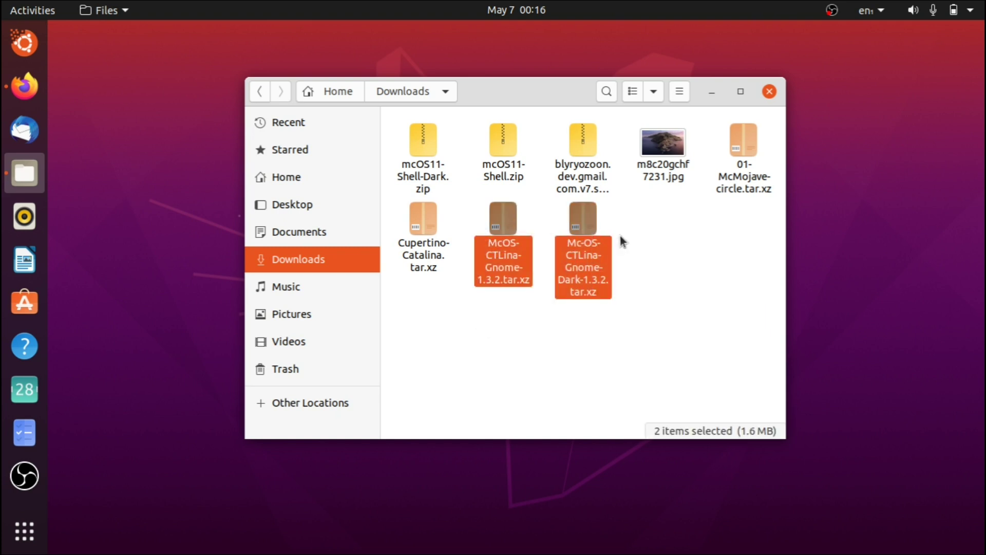
{"action": "left_click", "coordinate": [620, 236]}
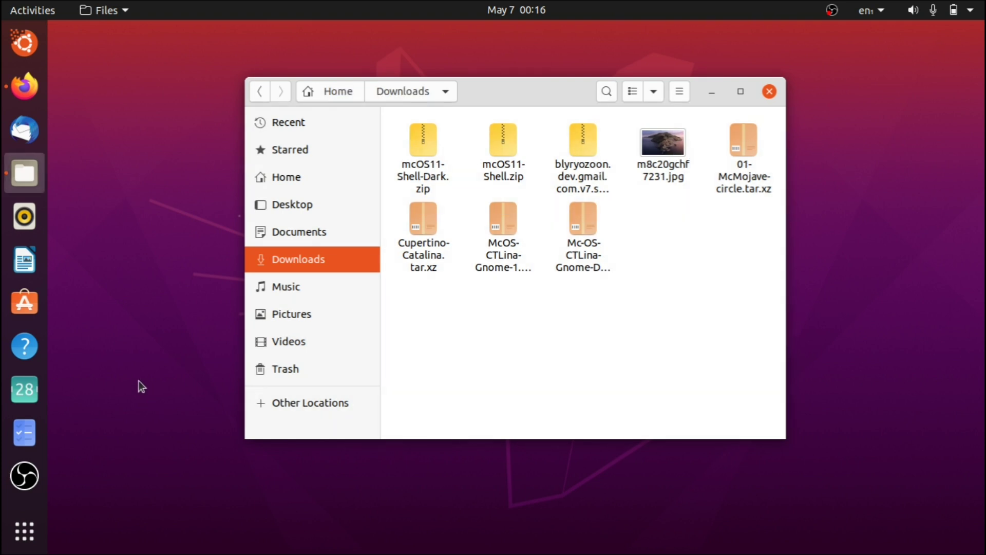
{"action": "key", "text": "ctrl+alt+t"}
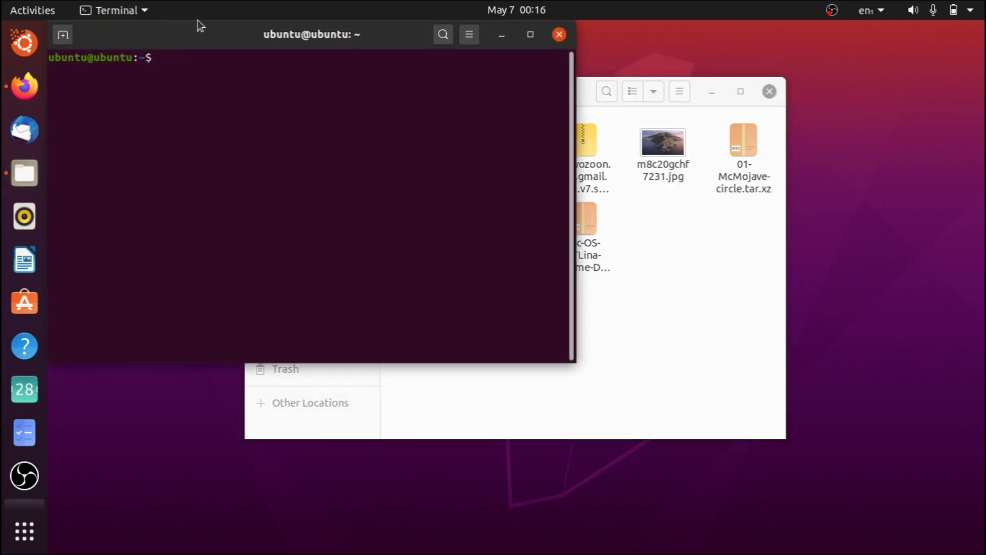
Step: Launch Files as root with 'sudo nautilus' and open the filesystem root
{"action": "left_click_drag", "start_coordinate": [203, 31], "coordinate": [323, 109]}
{"action": "type", "text": "sudo nautilus"}
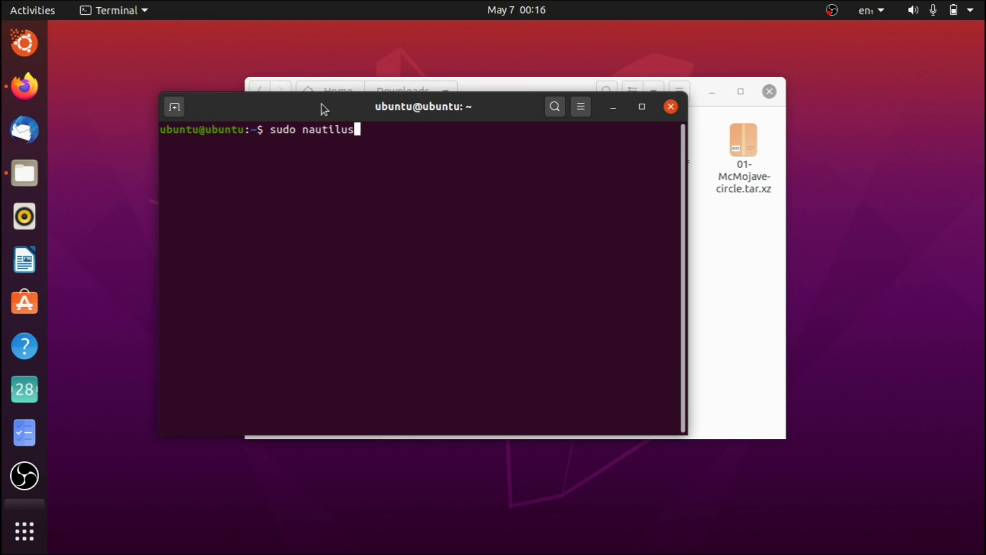
{"action": "key", "text": "Return"}
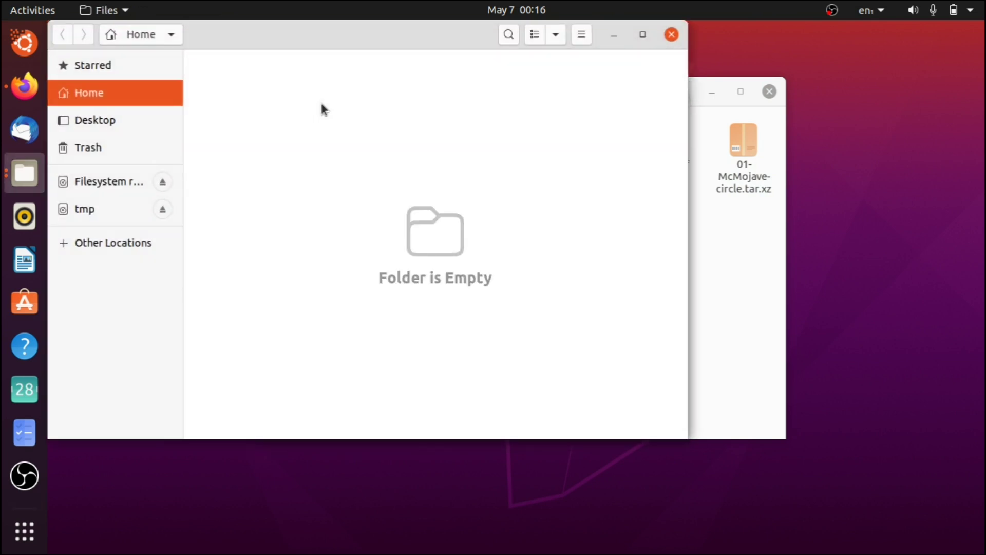
{"action": "left_click_drag", "start_coordinate": [285, 44], "coordinate": [356, 69]}
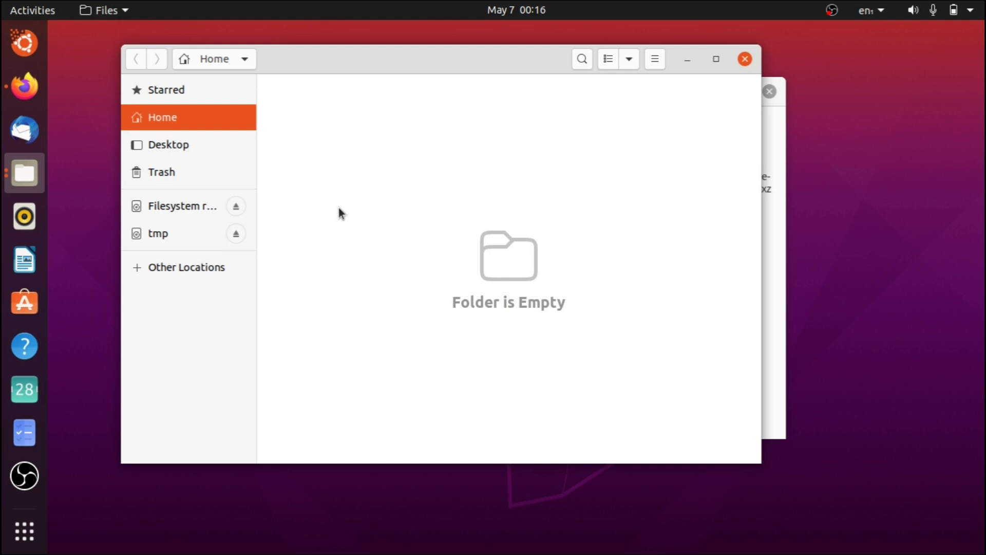
{"action": "left_click", "coordinate": [165, 210]}
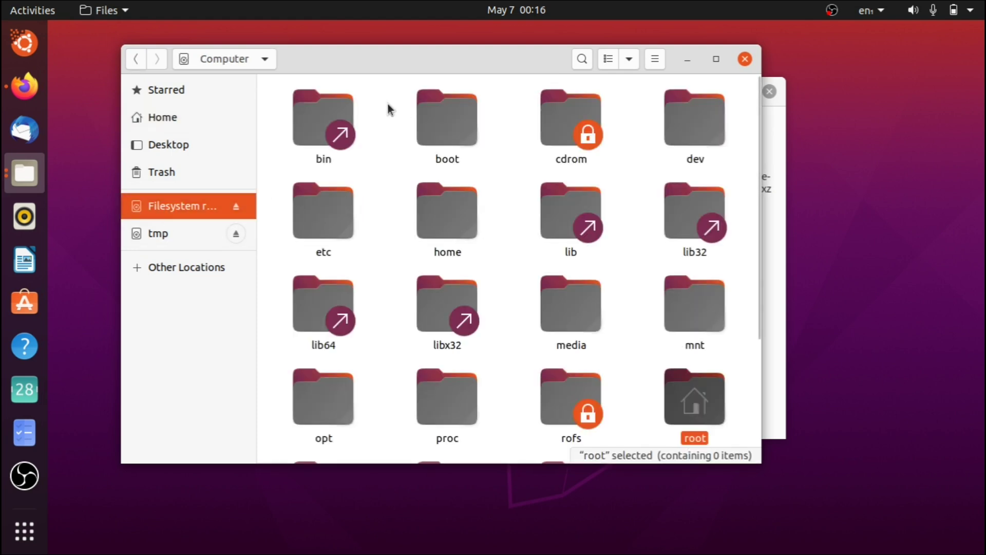
{"action": "left_click", "coordinate": [582, 58]}
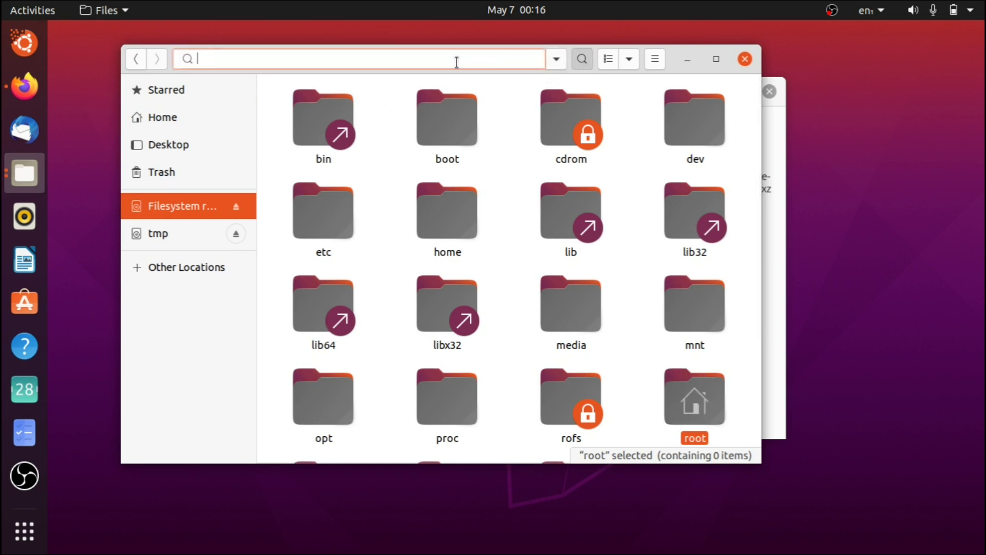
{"action": "type", "text": "/usr"}
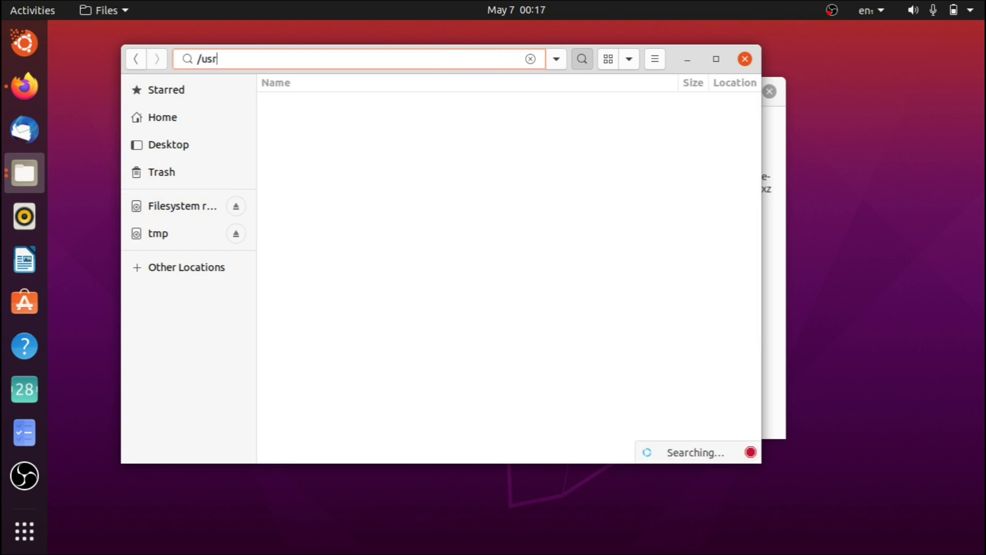
{"action": "type", "text": "/share/themes"}
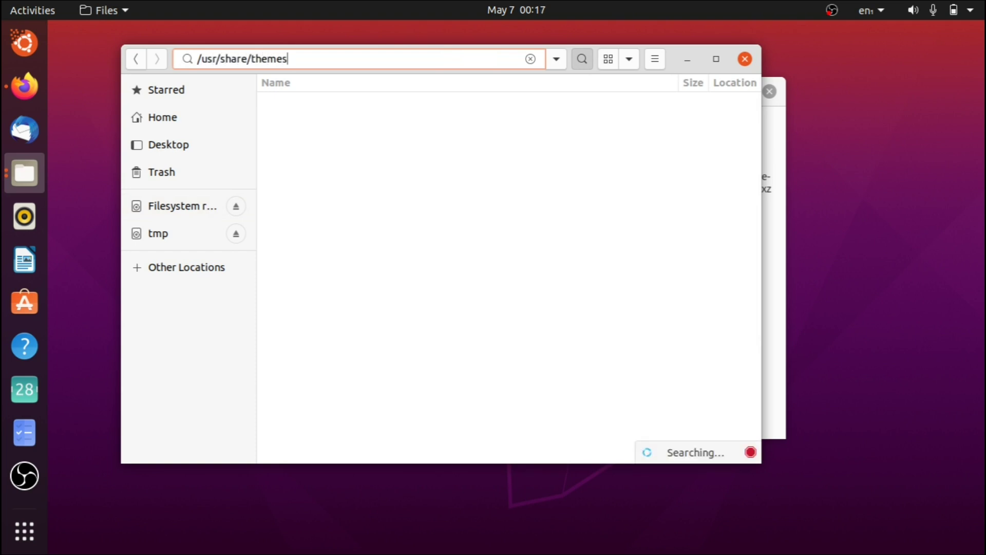
{"action": "left_click", "coordinate": [193, 215]}
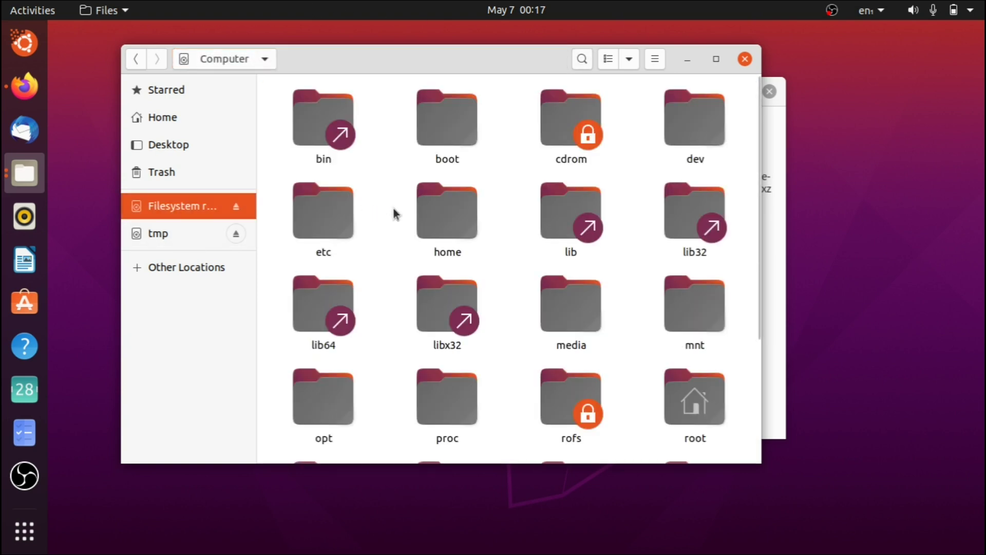
Step: Navigate into usr and share, then append /themes in the path bar
{"action": "left_click", "coordinate": [335, 67]}
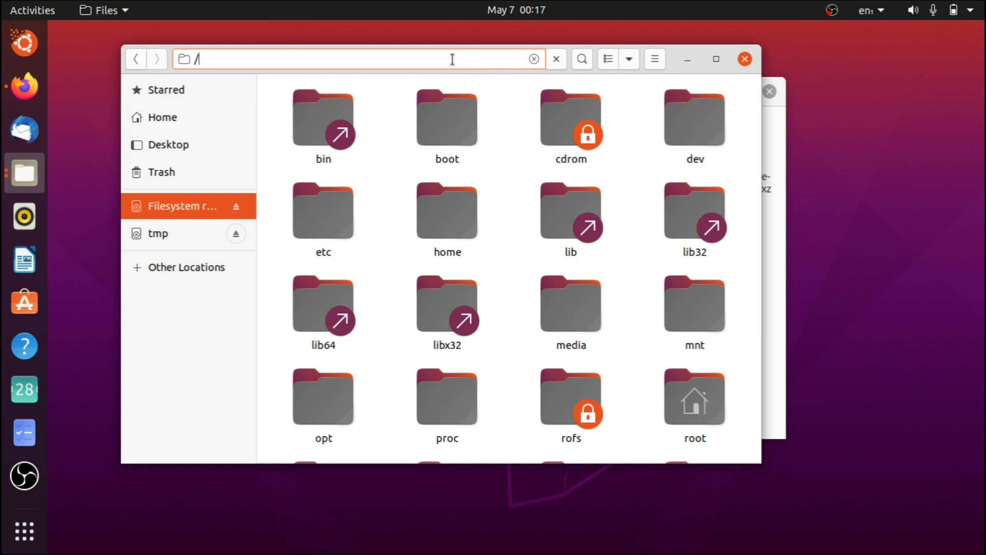
{"action": "scroll", "coordinate": [520, 258], "scroll_direction": "down", "scroll_amount": 3}
{"action": "scroll", "coordinate": [520, 258], "scroll_direction": "down", "scroll_amount": 2}
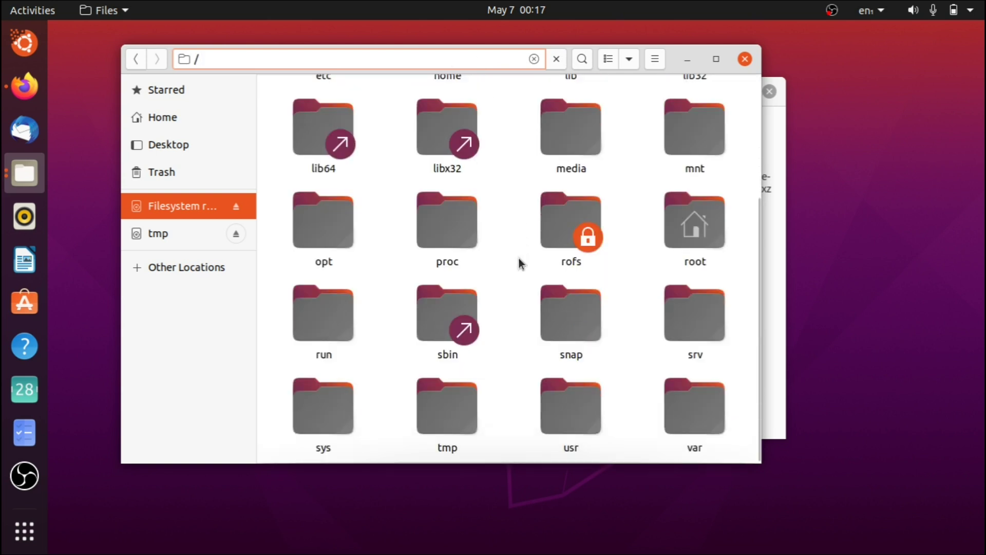
{"action": "double_click", "coordinate": [566, 422]}
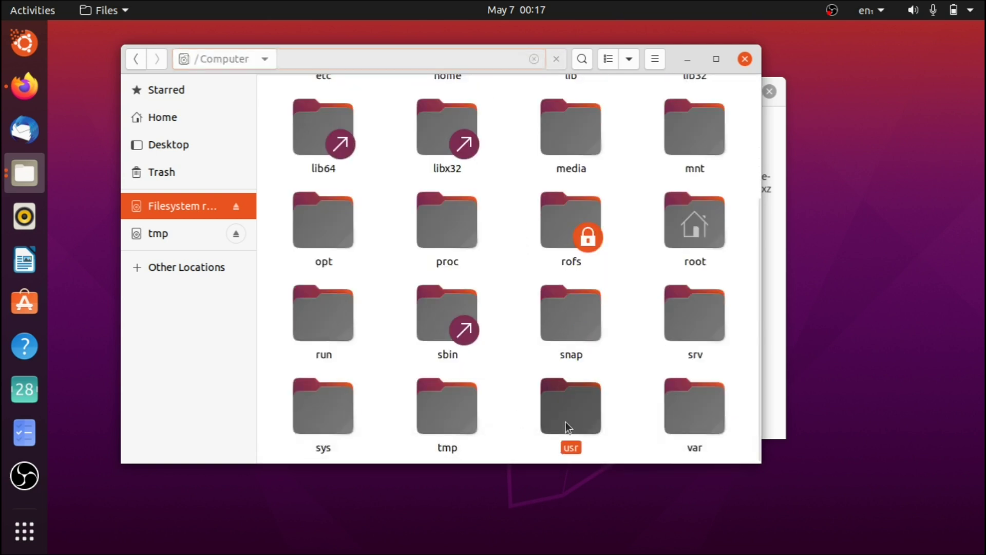
{"action": "double_click", "coordinate": [575, 332]}
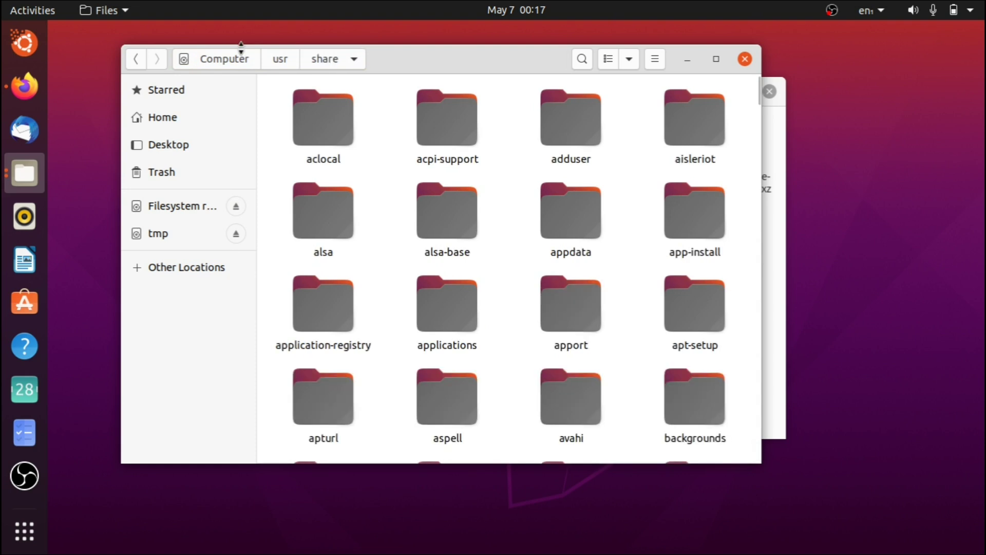
{"action": "key", "text": "ctrl+l"}
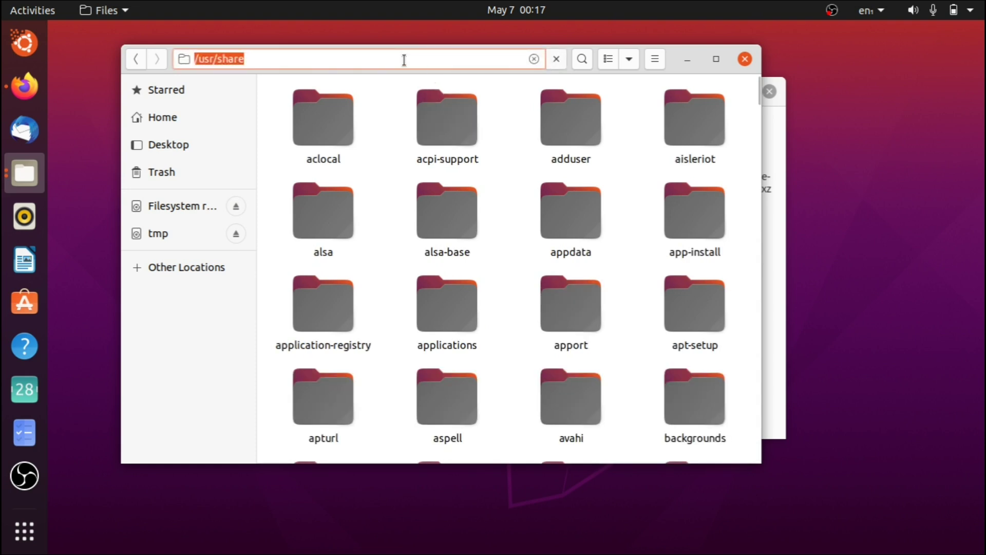
{"action": "left_click", "coordinate": [402, 59]}
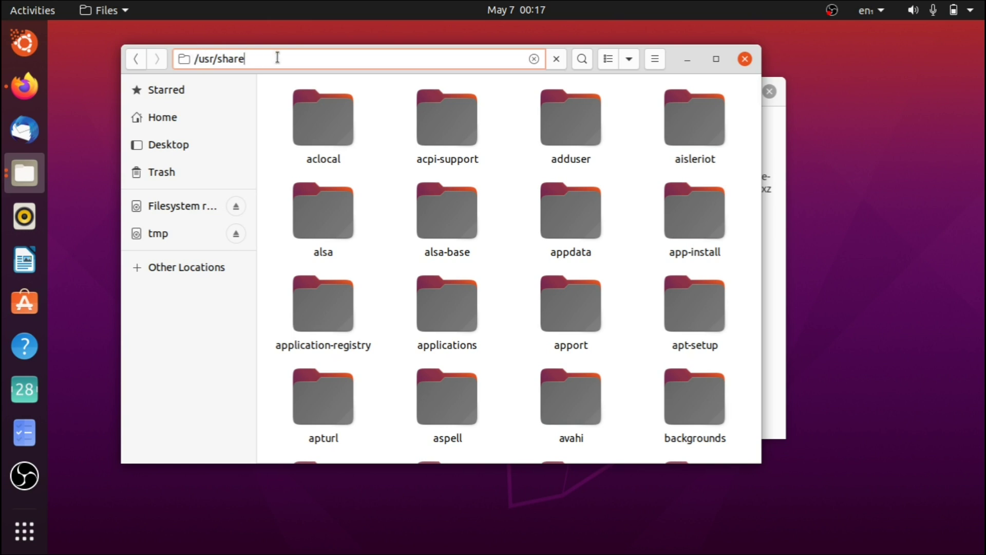
{"action": "type", "text": "/themes/"}
{"action": "key", "text": "Return"}
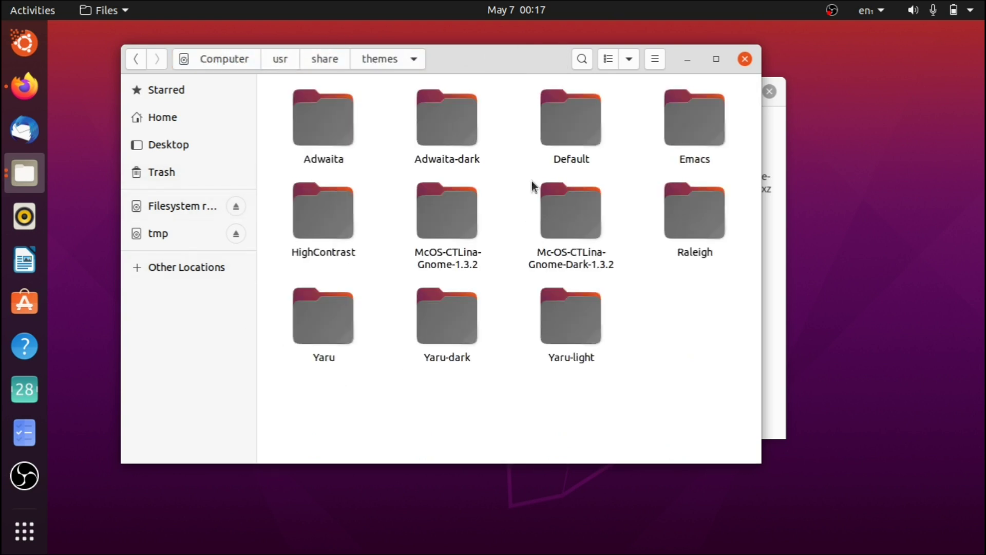
Step: Arrange the themes and Downloads windows side by side
{"action": "left_click_drag", "start_coordinate": [538, 58], "coordinate": [384, 66]}
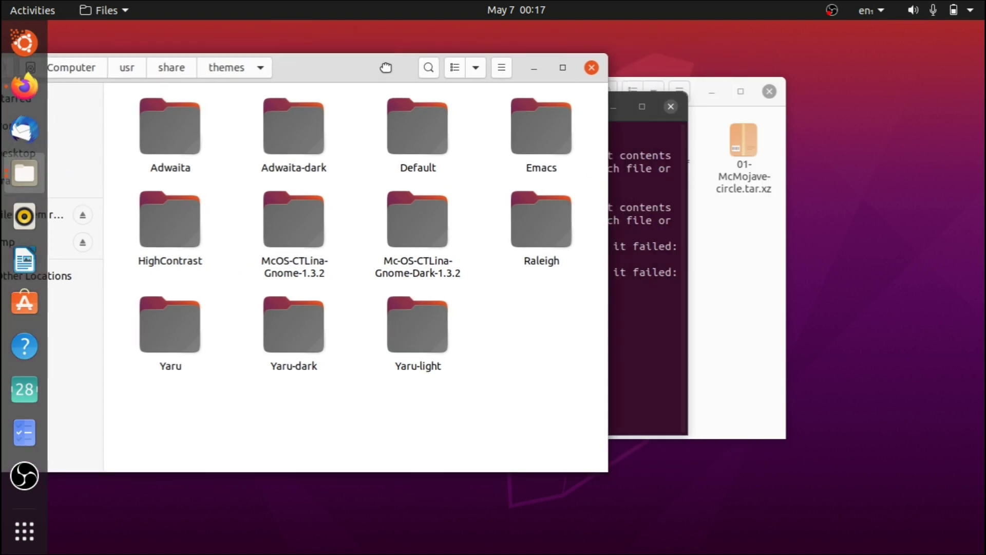
{"action": "left_click", "coordinate": [713, 215]}
{"action": "left_click_drag", "start_coordinate": [549, 88], "coordinate": [679, 103]}
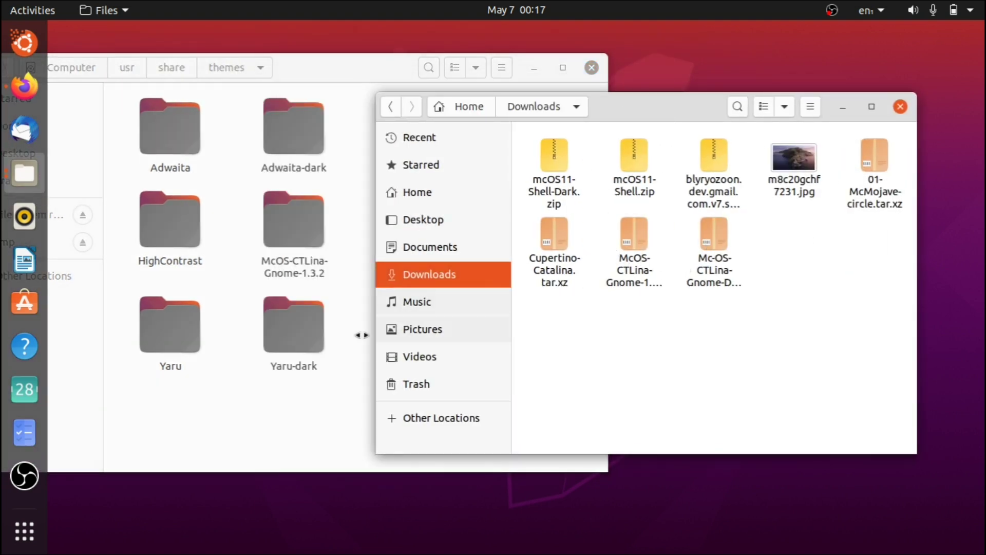
{"action": "left_click", "coordinate": [318, 393]}
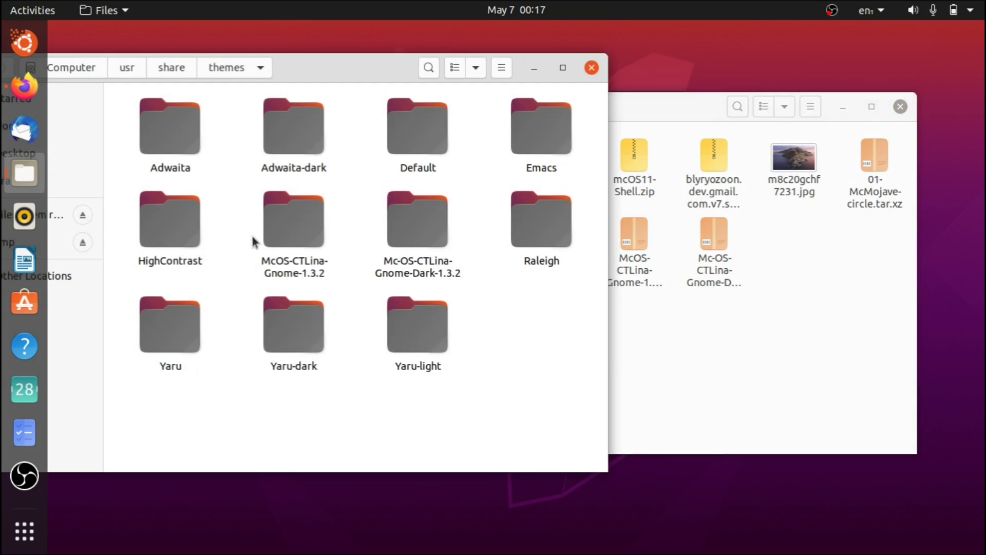
{"action": "left_click_drag", "start_coordinate": [253, 235], "coordinate": [448, 260]}
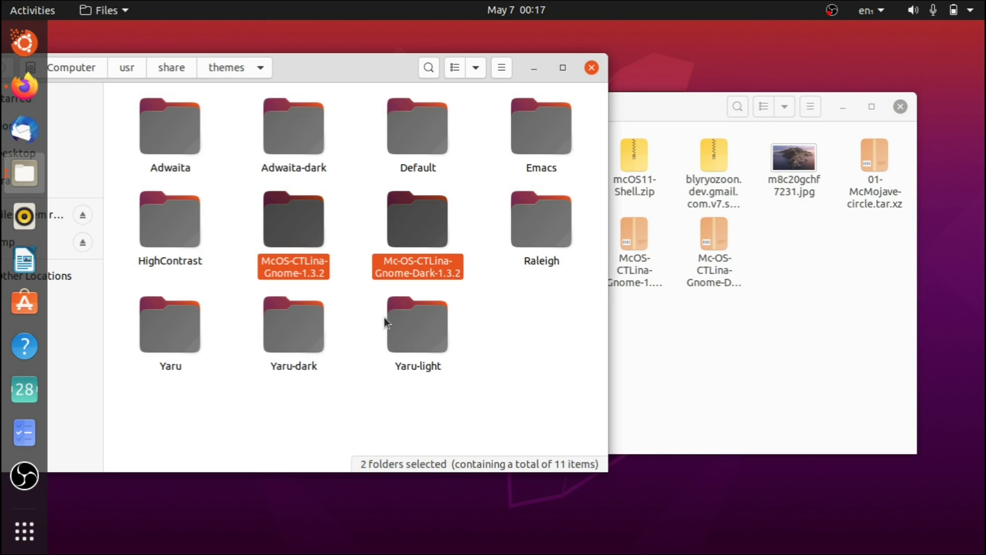
Step: Extract both McOS-CTLina archives in Downloads and bring the extracted folders into /usr/share/themes
{"action": "left_click", "coordinate": [718, 342]}
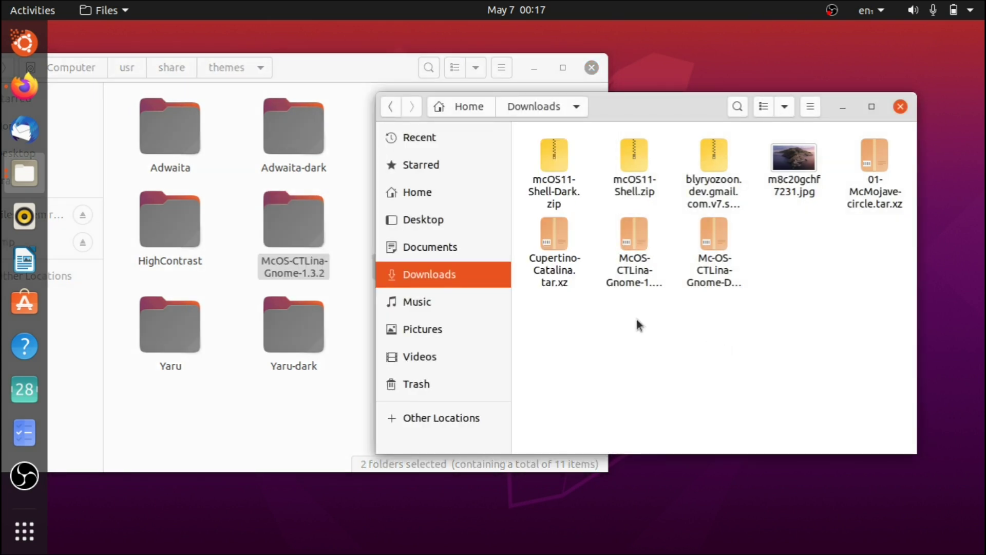
{"action": "left_click_drag", "start_coordinate": [629, 348], "coordinate": [726, 214]}
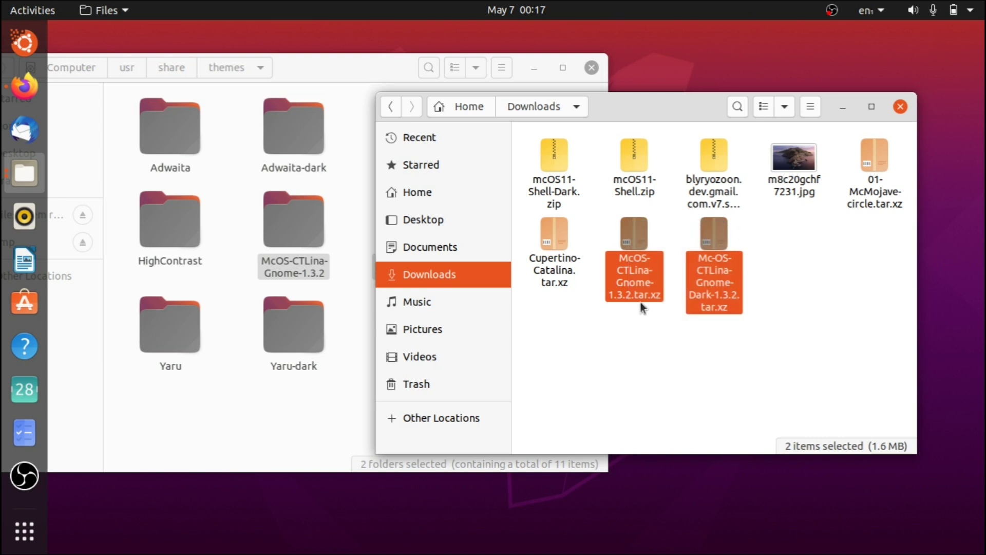
{"action": "right_click", "coordinate": [628, 240]}
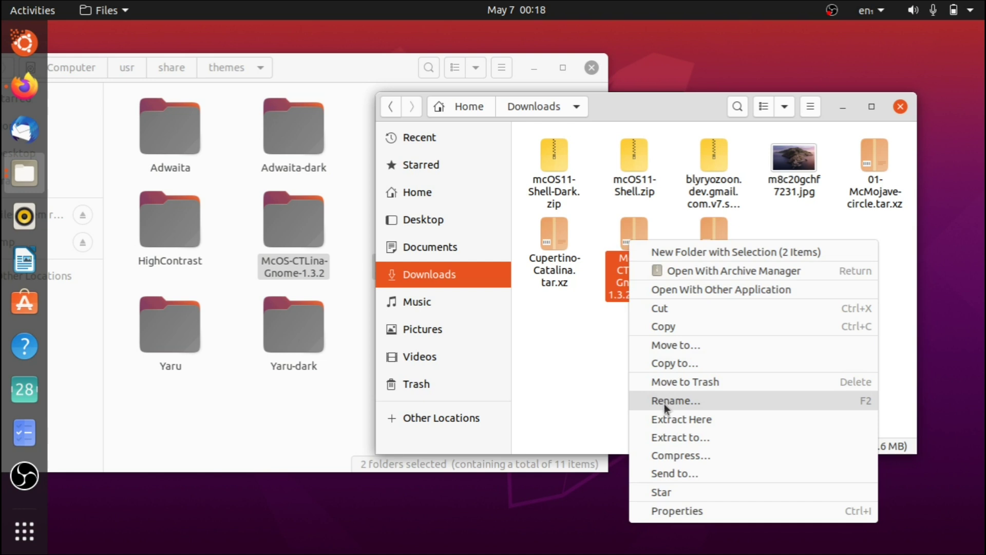
{"action": "left_click", "coordinate": [675, 420]}
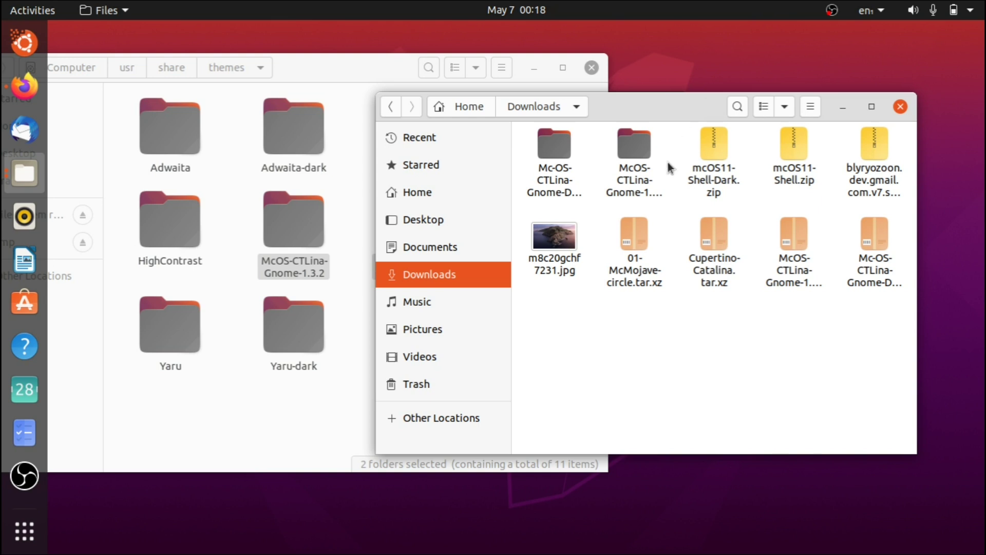
{"action": "left_click_drag", "start_coordinate": [668, 167], "coordinate": [510, 187]}
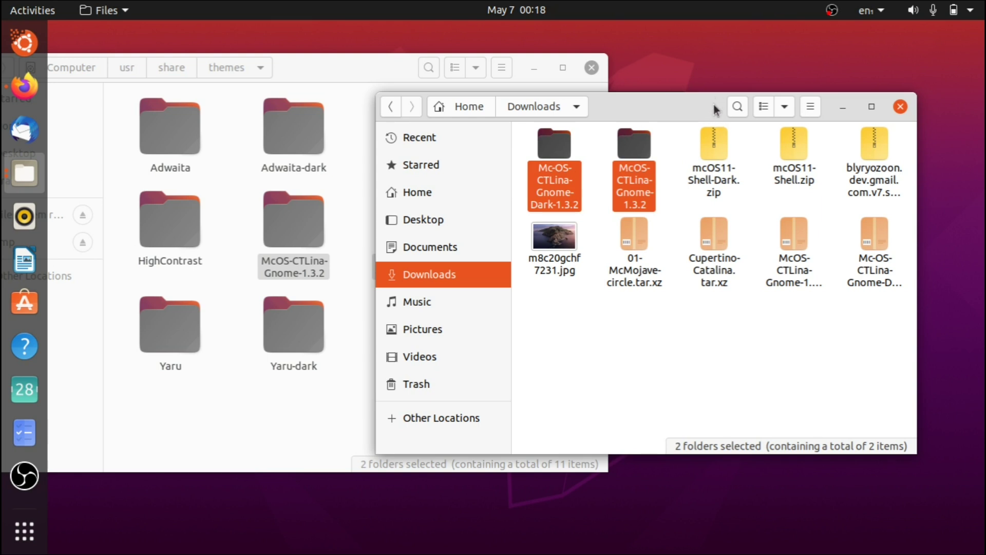
{"action": "left_click", "coordinate": [314, 451]}
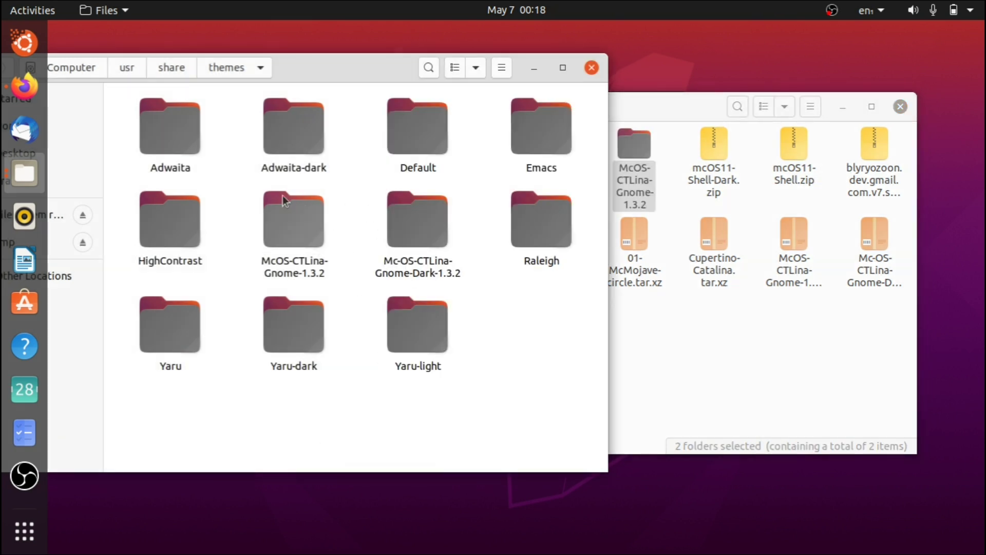
{"action": "left_click_drag", "start_coordinate": [371, 60], "coordinate": [484, 57]}
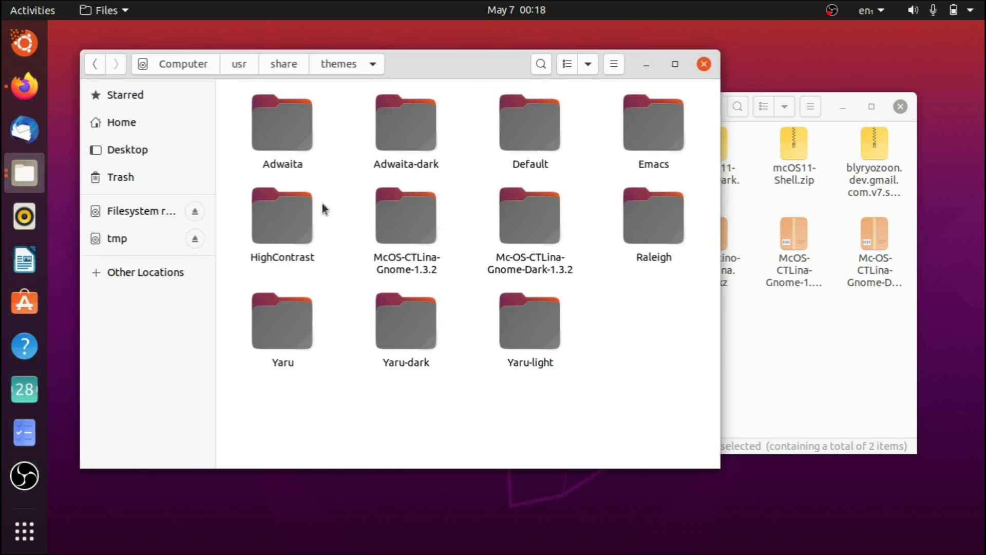
Step: Launch Tweaks from an Activities search and go to its Appearance page
{"action": "left_click", "coordinate": [13, 16]}
{"action": "type", "text": "tweak"}
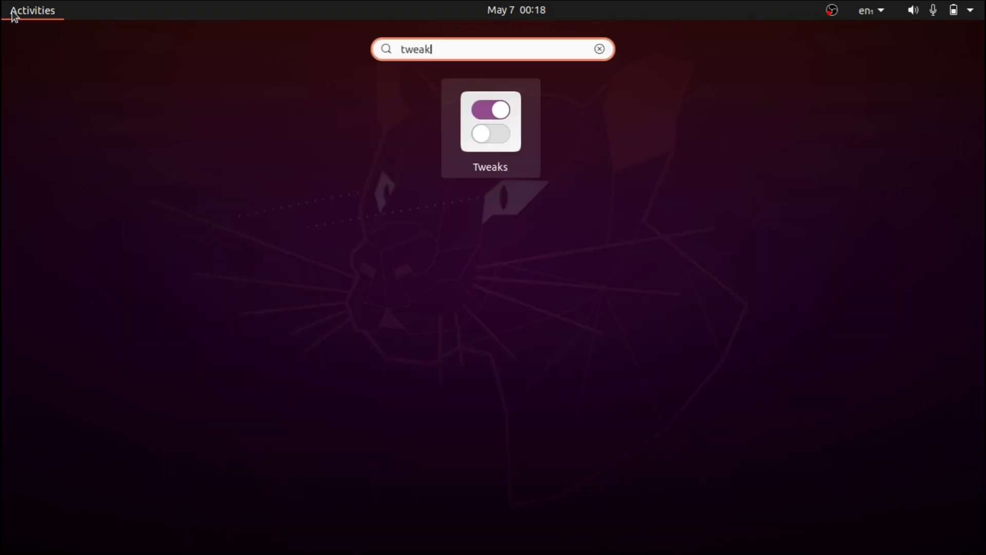
{"action": "key", "text": "Return"}
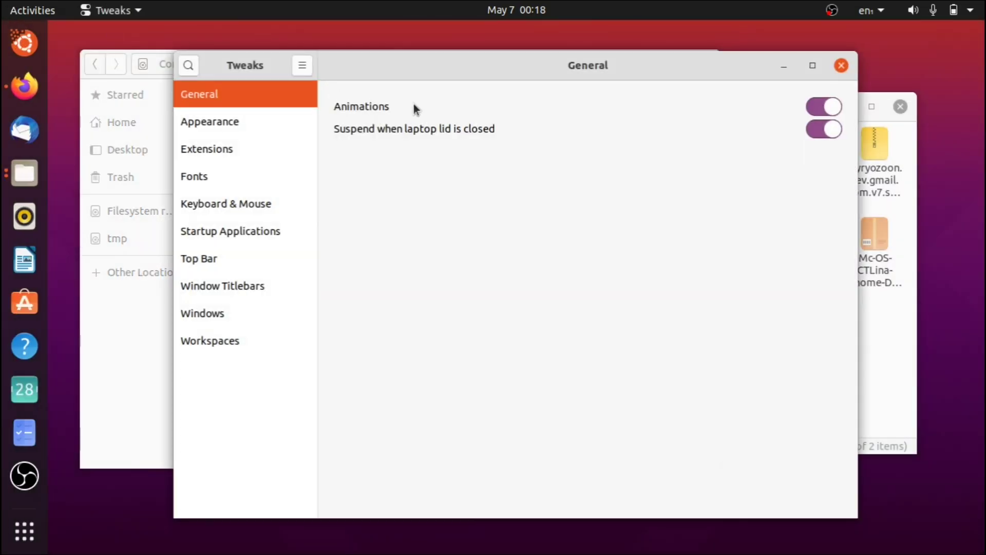
{"action": "left_click_drag", "start_coordinate": [415, 66], "coordinate": [401, 56]}
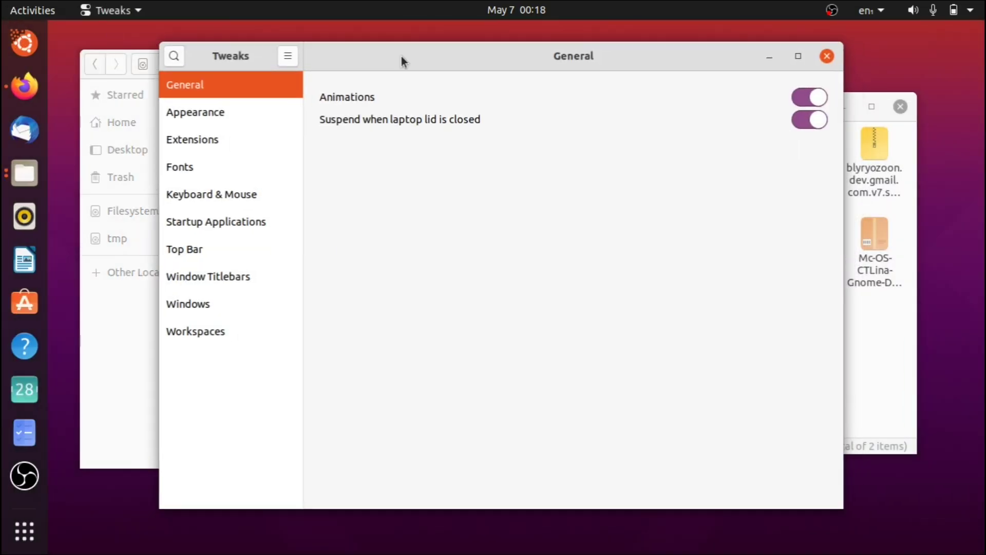
{"action": "left_click", "coordinate": [216, 112]}
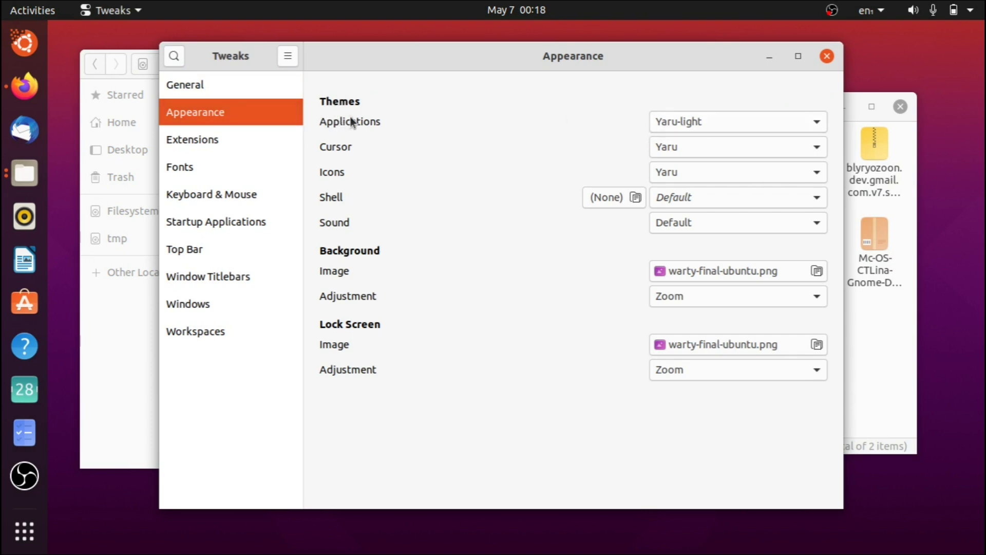
Step: Try McOS-CTLina-Gnome-1.3.2 as the Applications theme, then switch it to Yaru
{"action": "left_click", "coordinate": [712, 117]}
{"action": "scroll", "coordinate": [713, 117], "scroll_direction": "up", "scroll_amount": 3}
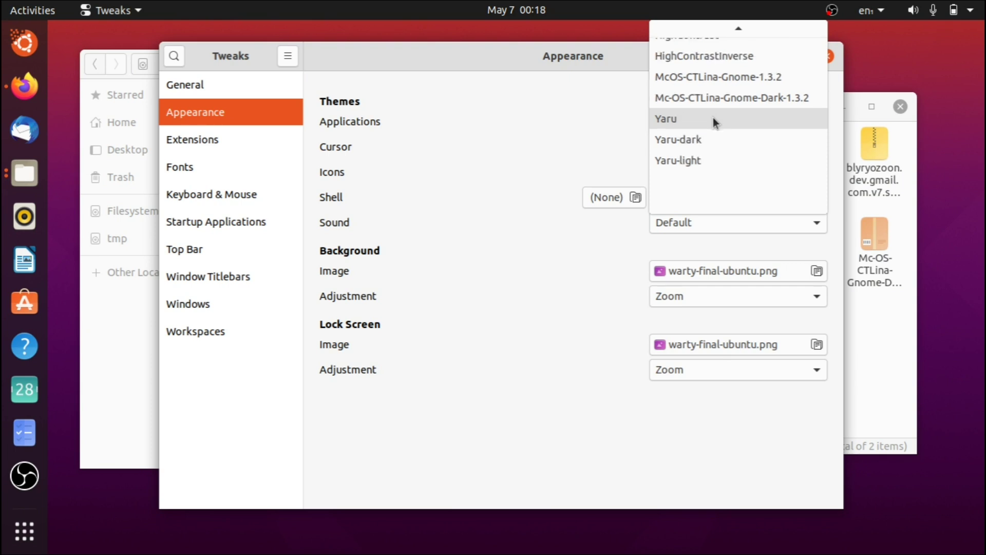
{"action": "left_click", "coordinate": [717, 89]}
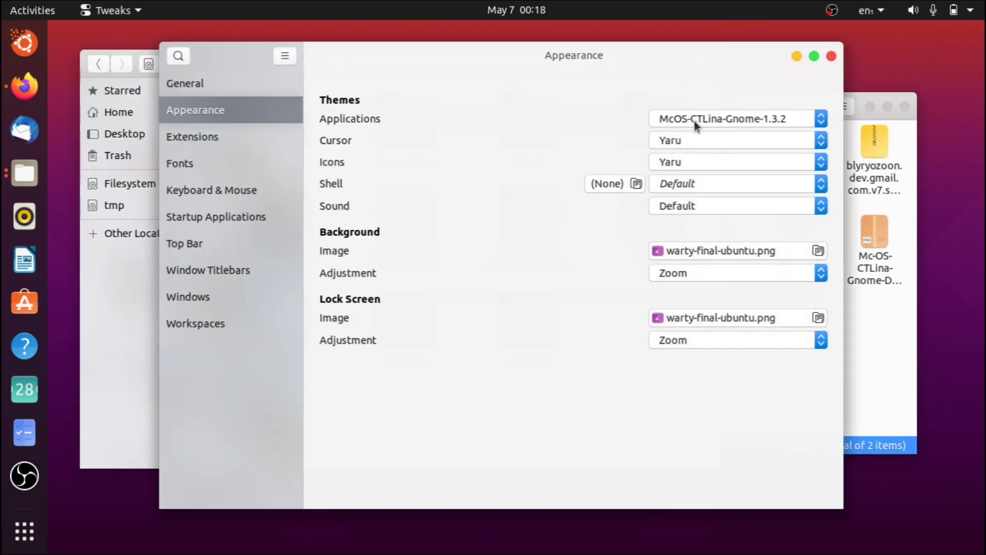
{"action": "left_click", "coordinate": [694, 120]}
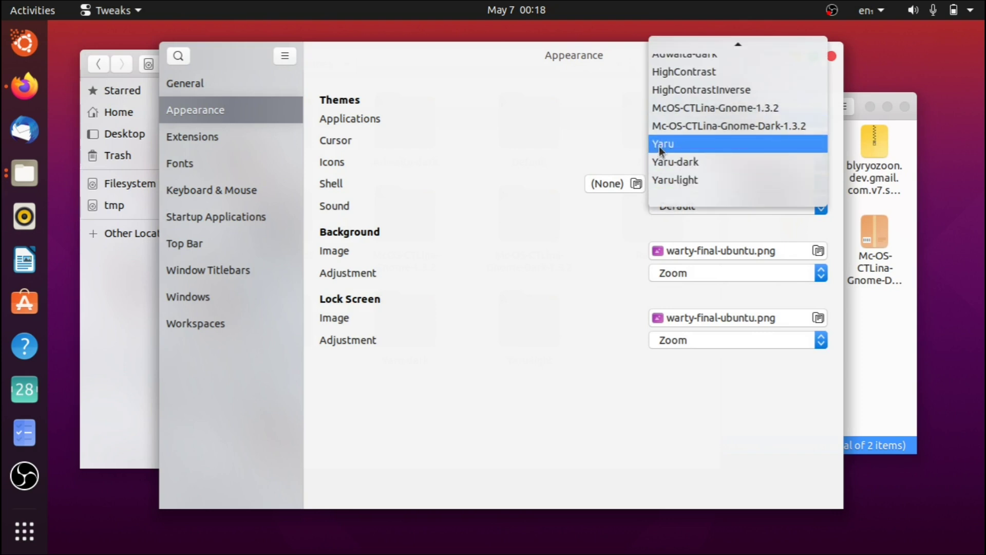
{"action": "left_click", "coordinate": [658, 146]}
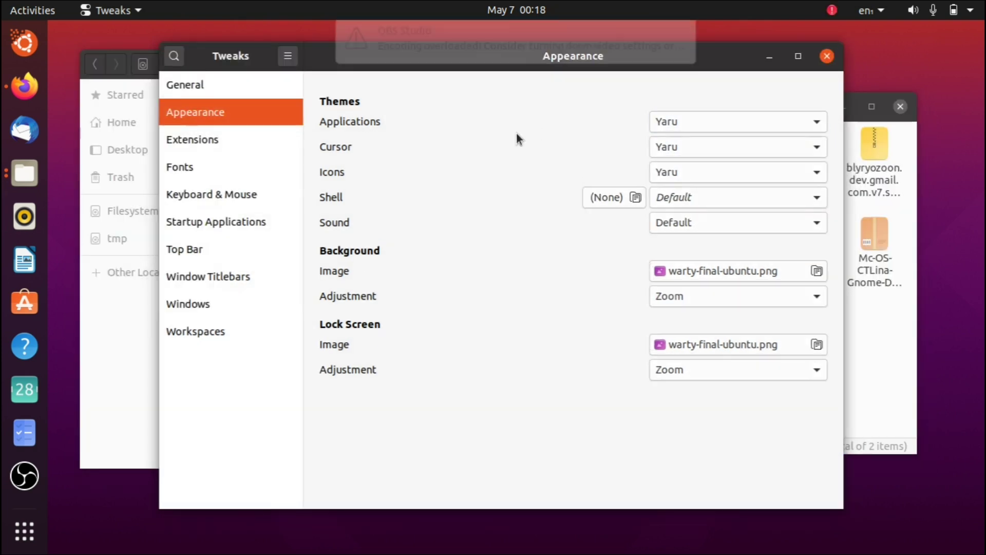
Step: Dismiss the OBS encoding-overloaded warning and show, then hide, the OBS window
{"action": "mouse_move", "coordinate": [567, 60]}
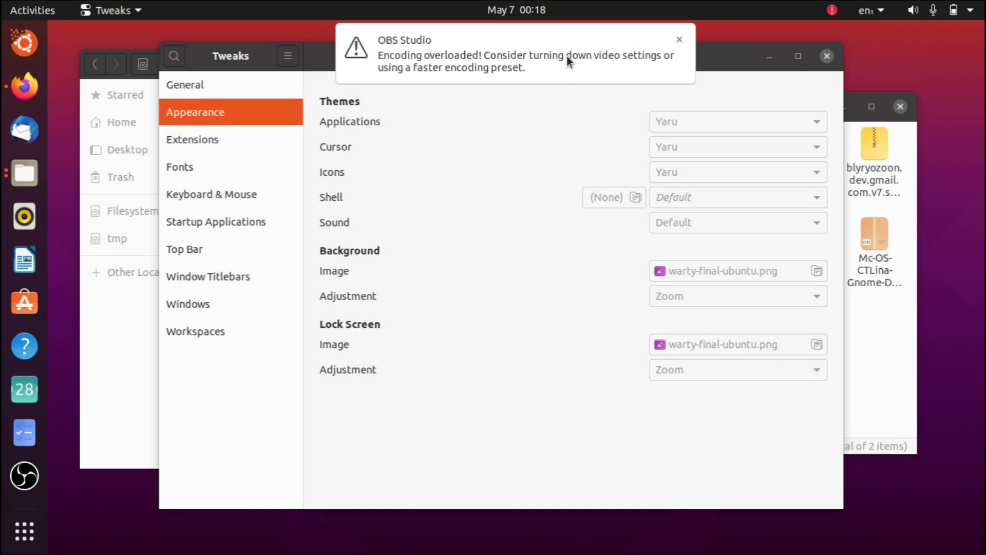
{"action": "left_click", "coordinate": [678, 41]}
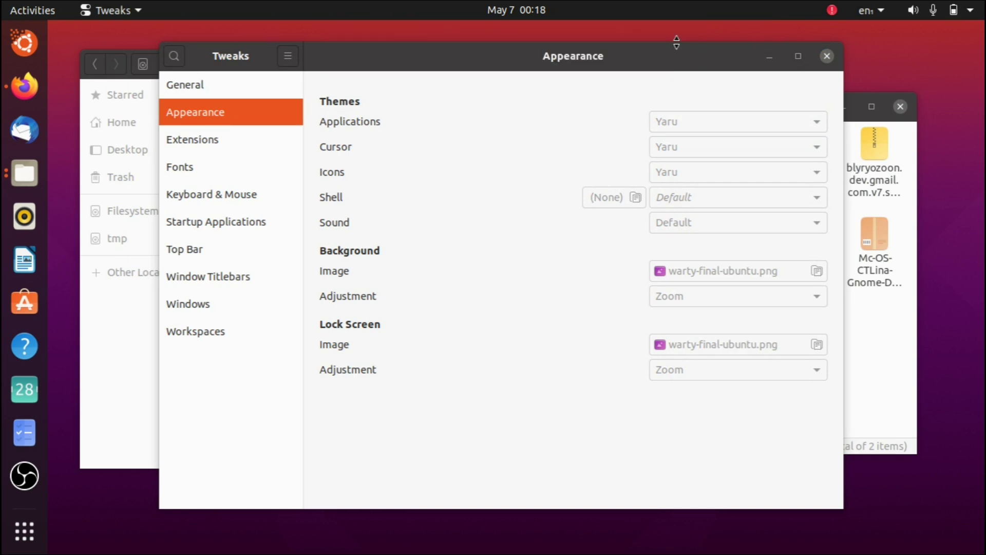
{"action": "left_click", "coordinate": [830, 10]}
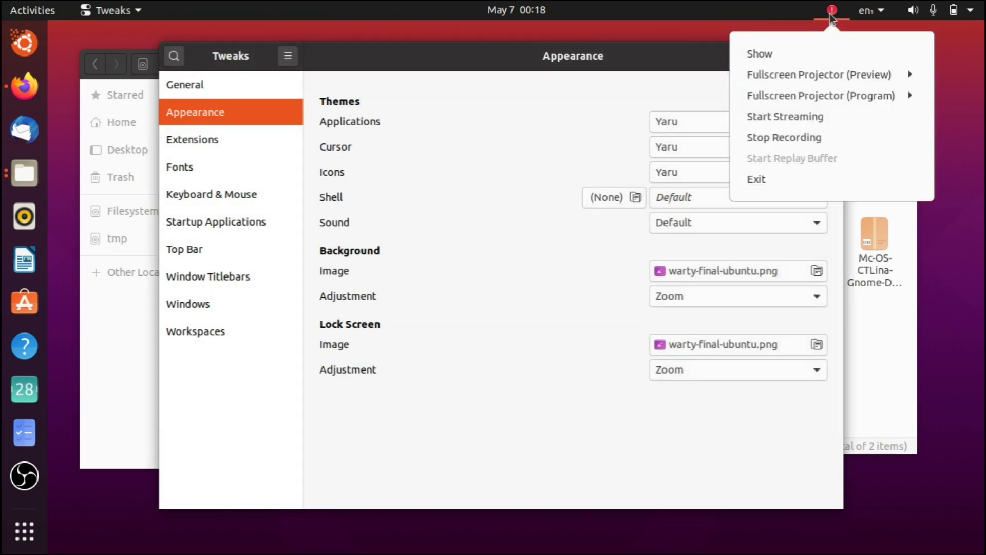
{"action": "left_click", "coordinate": [778, 46]}
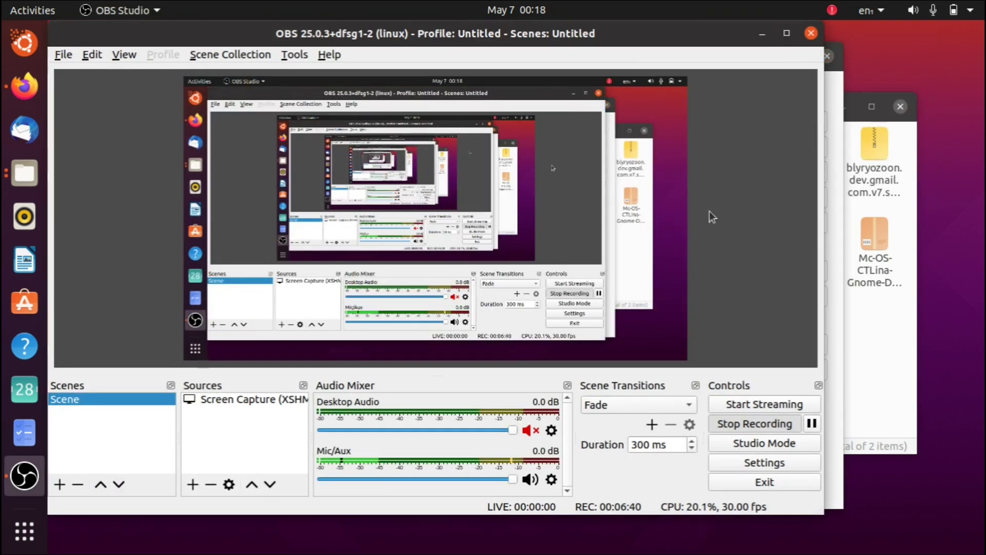
{"action": "left_click", "coordinate": [831, 10]}
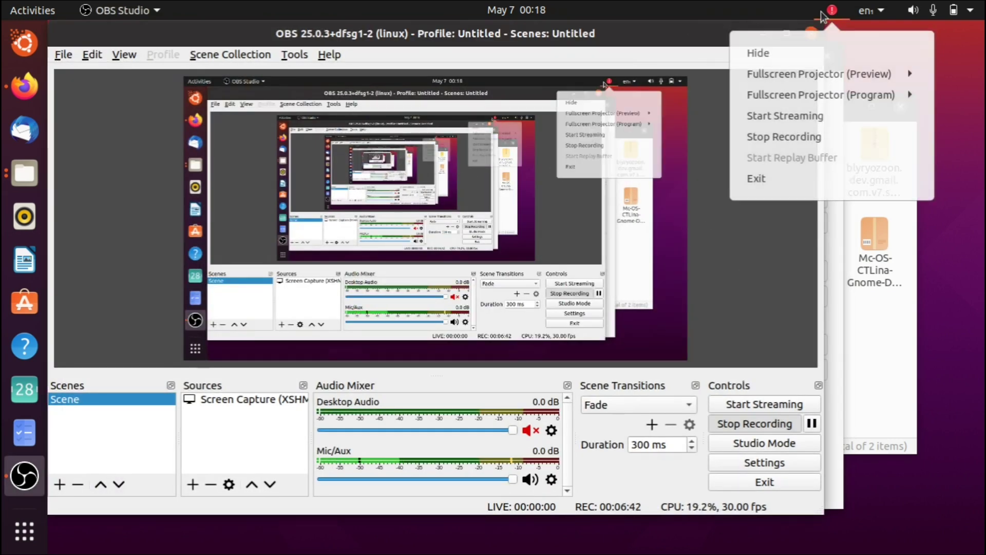
{"action": "left_click", "coordinate": [806, 51]}
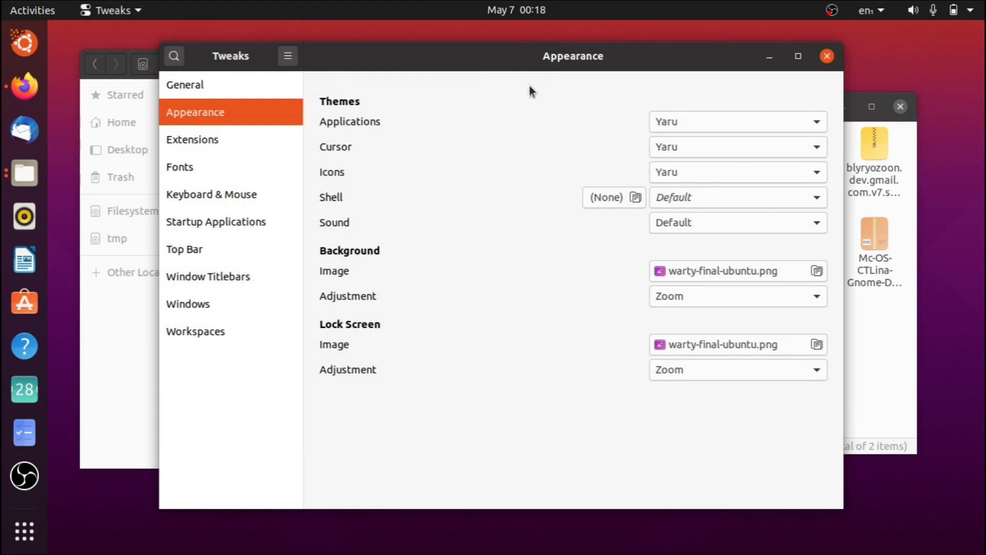
Step: Minimize the Tweaks window, then switch back to it and close it
{"action": "left_click", "coordinate": [769, 57]}
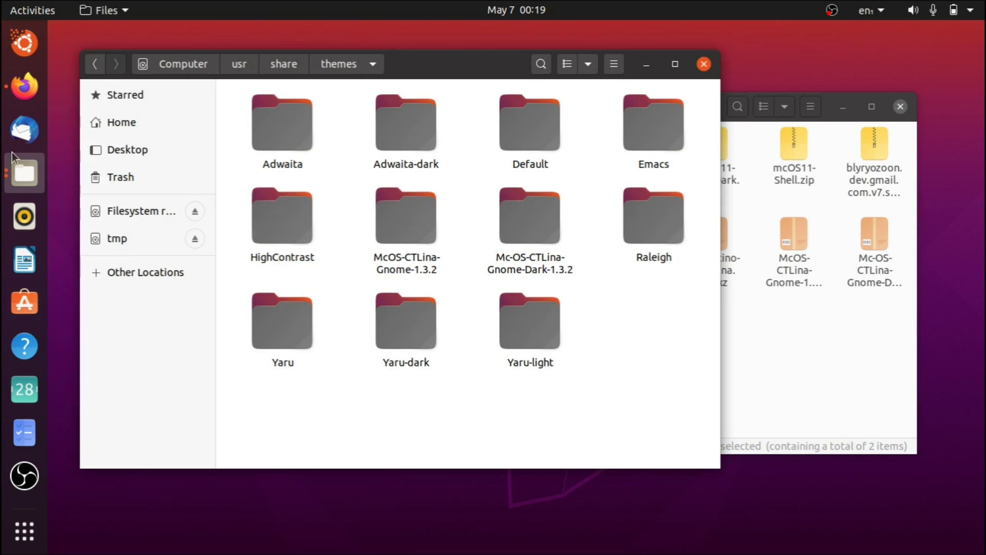
{"action": "key", "text": "alt+grave"}
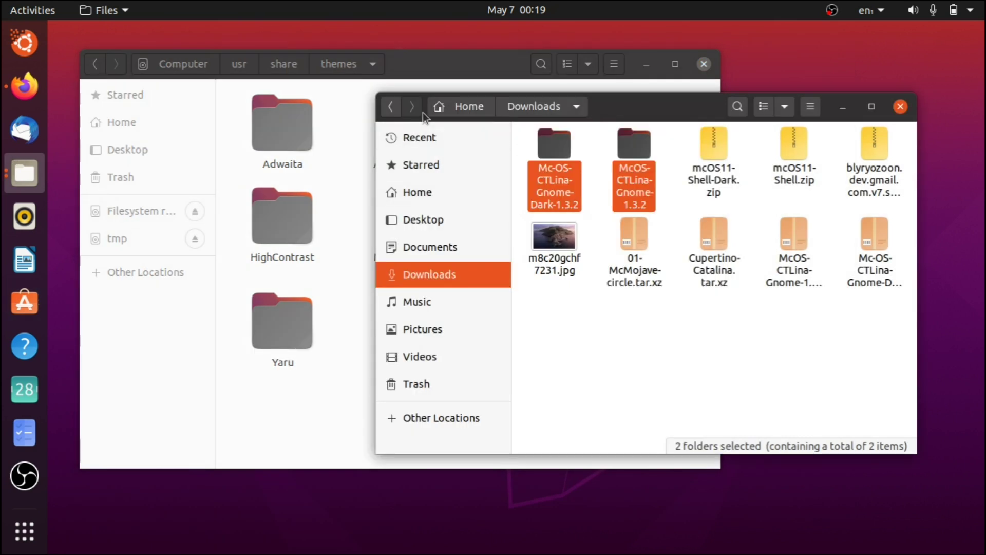
{"action": "key", "text": "alt+Tab"}
{"action": "key", "text": "alt+Tab"}
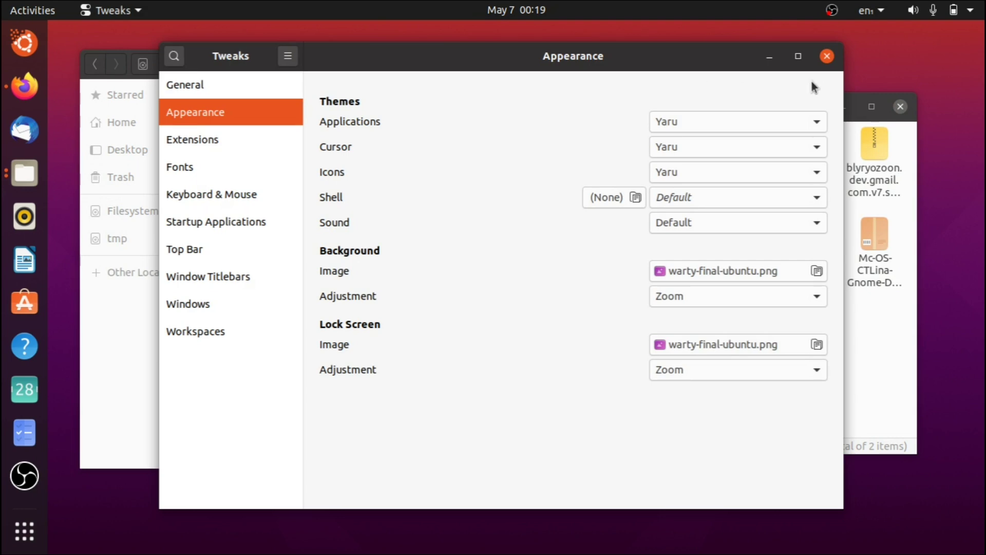
{"action": "left_click", "coordinate": [826, 58]}
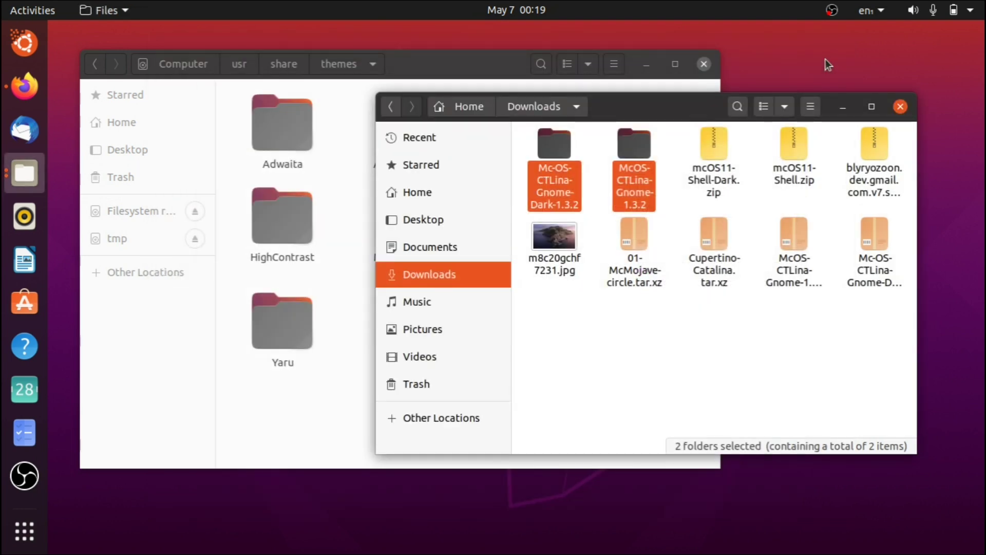
Step: View the Cupertino iCons Collection download files in Firefox, then minimize Firefox
{"action": "left_click", "coordinate": [21, 87]}
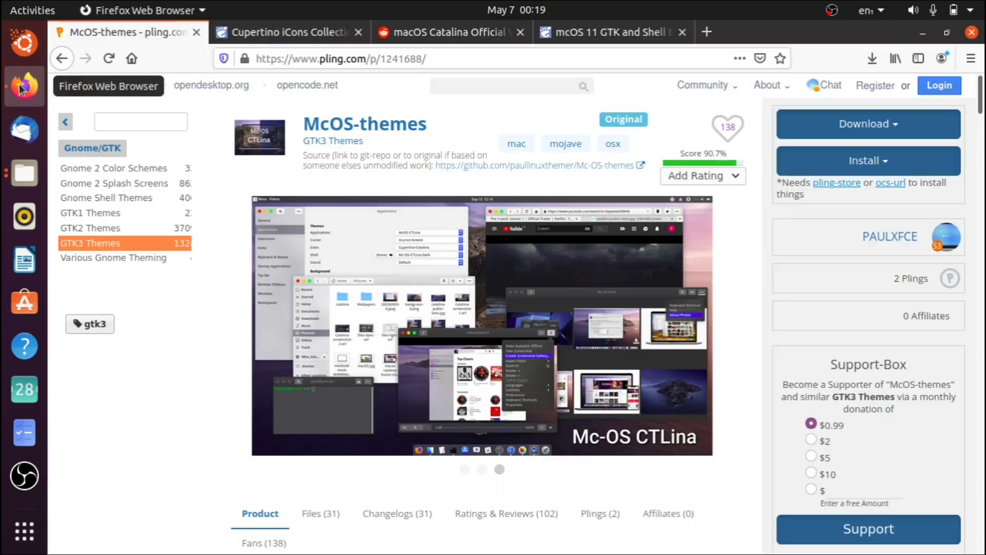
{"action": "left_click", "coordinate": [246, 33]}
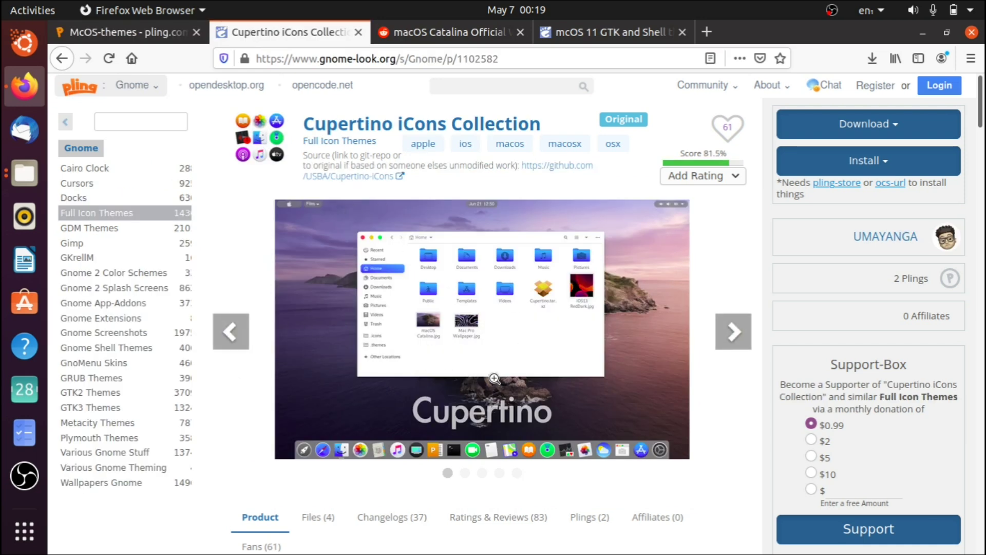
{"action": "left_click", "coordinate": [855, 128]}
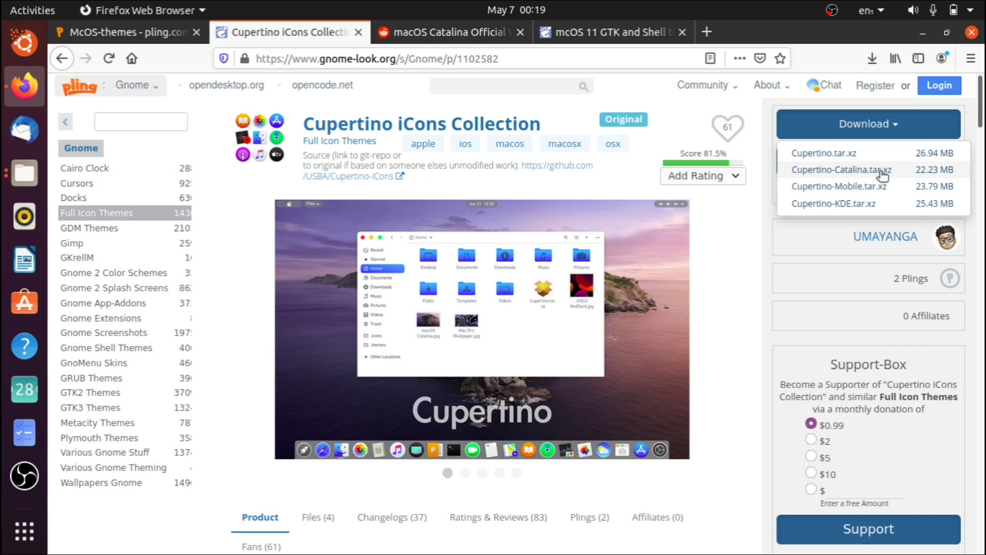
{"action": "left_click", "coordinate": [928, 33]}
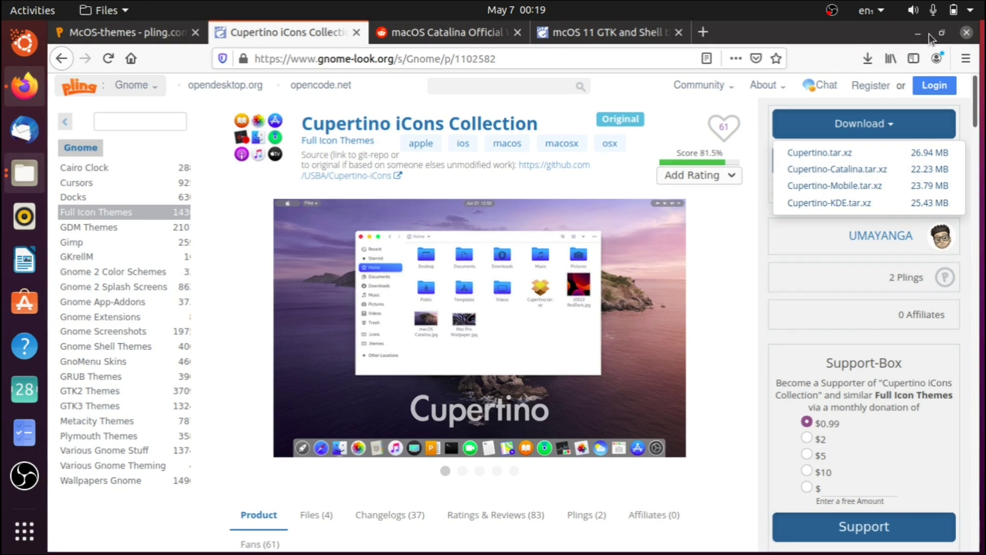
Step: Extract Cupertino-Catalina.tar.xz here in Downloads and check the extraction progress
{"action": "left_click", "coordinate": [628, 348]}
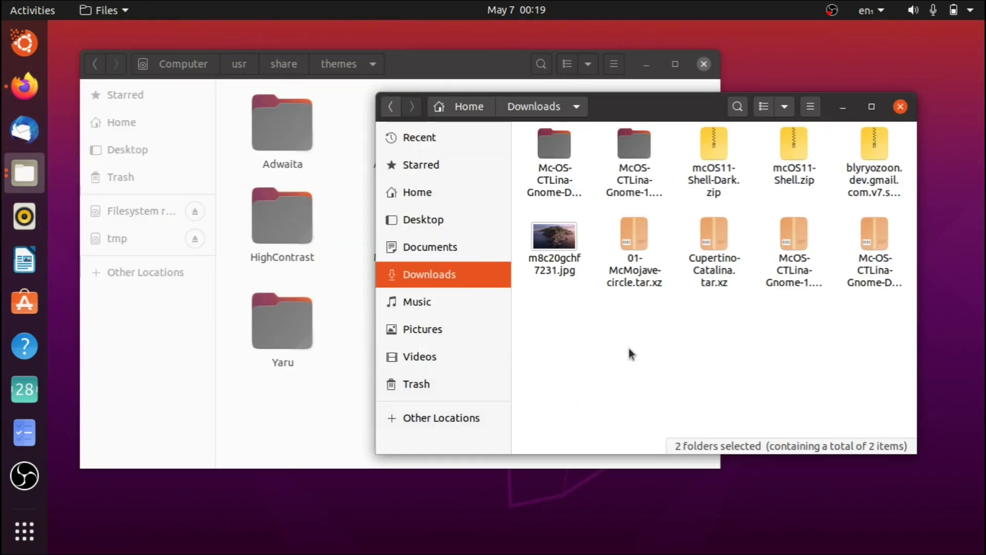
{"action": "left_click", "coordinate": [714, 246]}
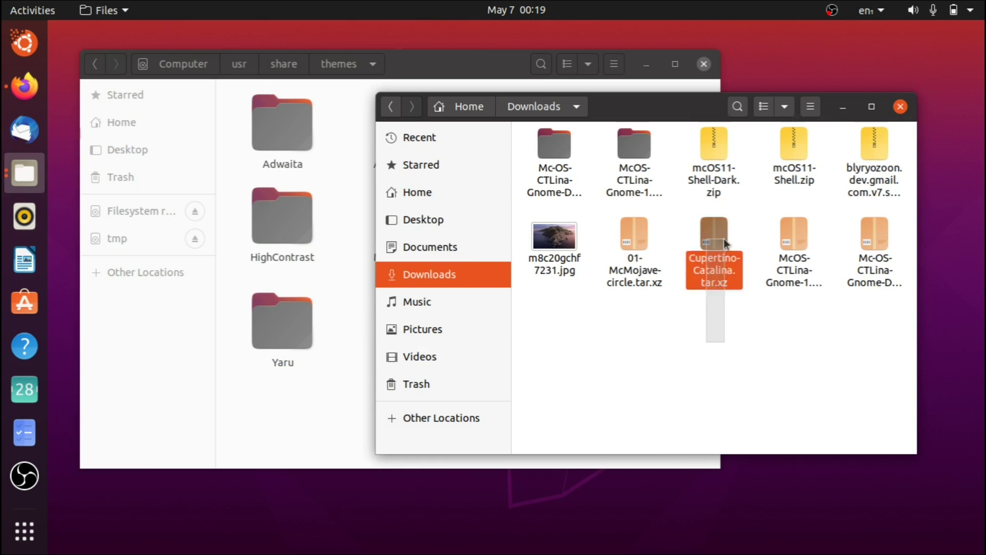
{"action": "right_click", "coordinate": [713, 246]}
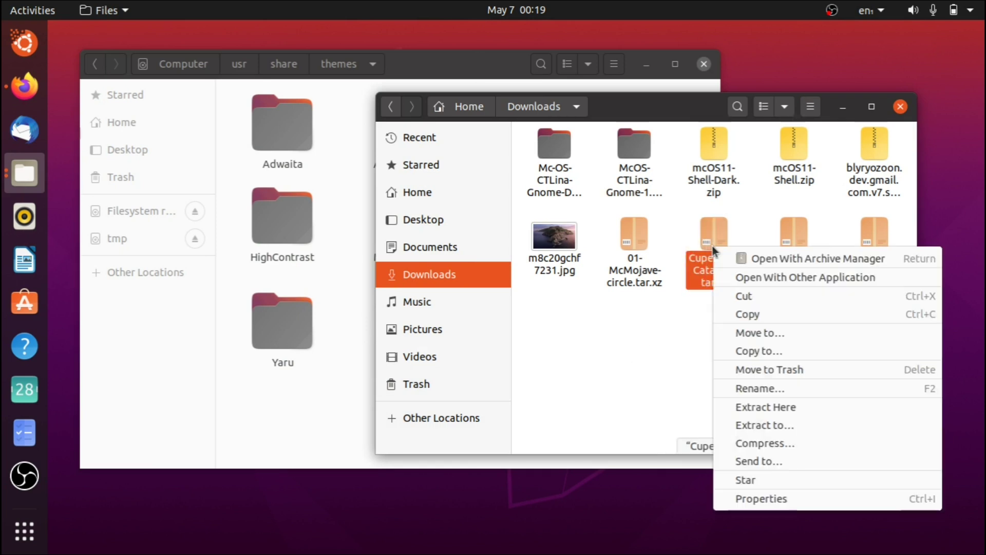
{"action": "left_click", "coordinate": [744, 406]}
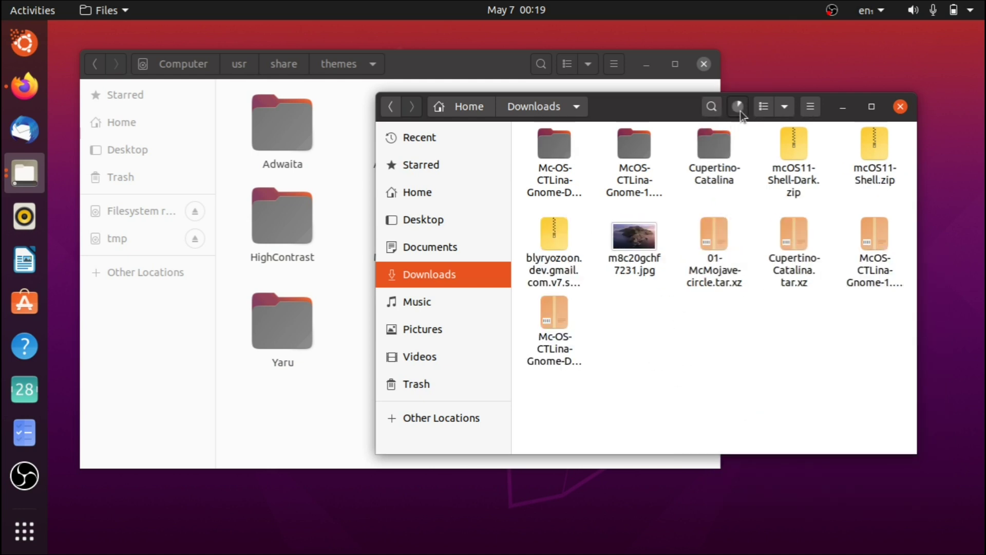
{"action": "left_click", "coordinate": [738, 106]}
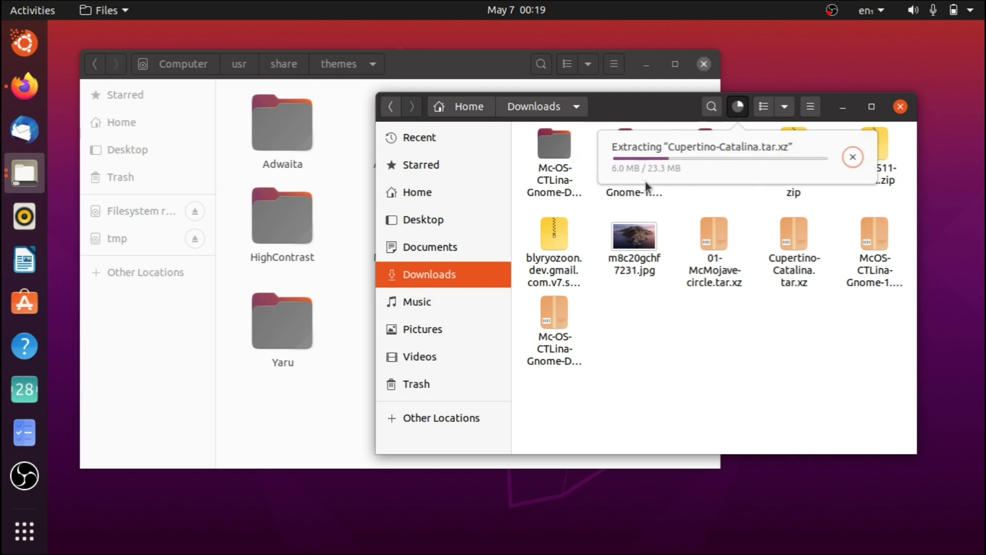
Step: In the root Files window, go from share to /usr/share/icons through the location bar
{"action": "left_click", "coordinate": [704, 389]}
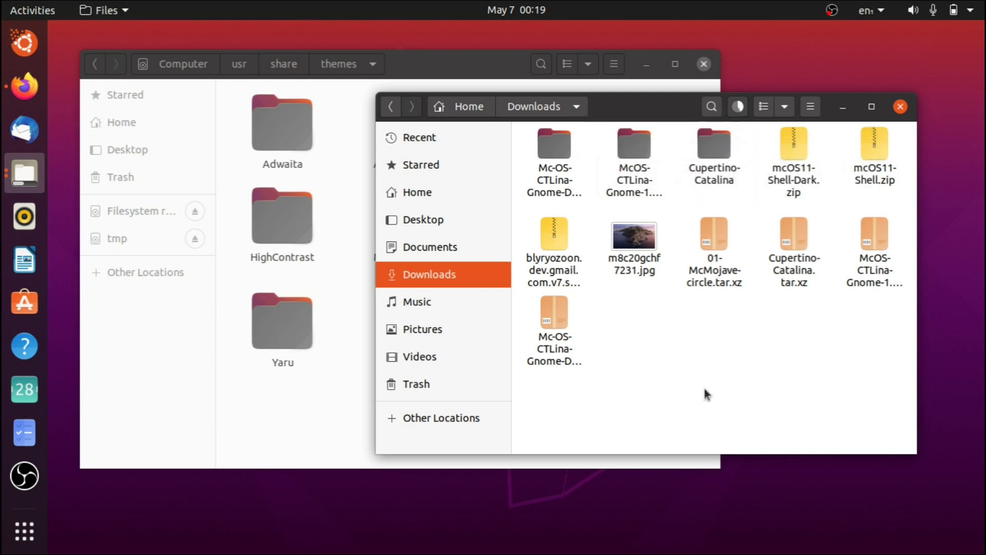
{"action": "left_click", "coordinate": [346, 159]}
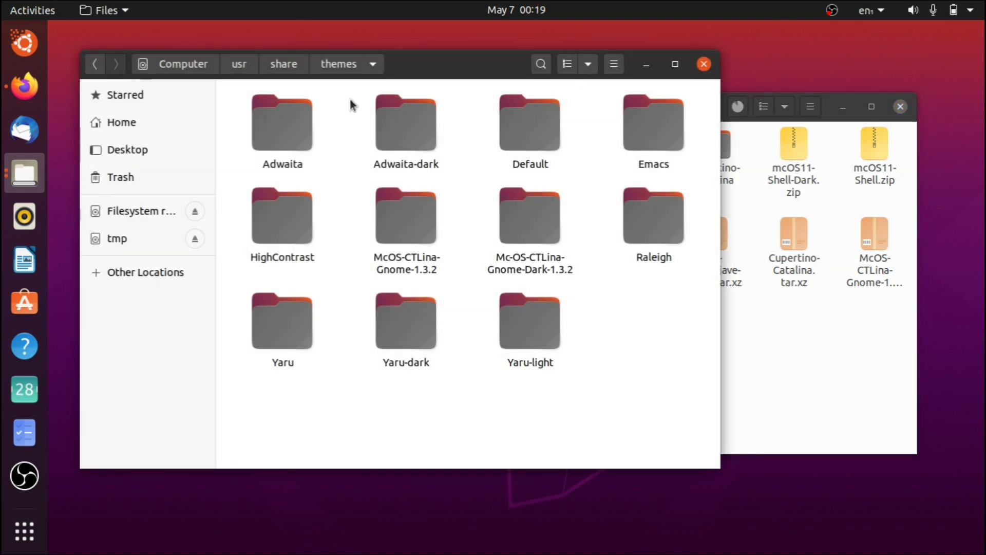
{"action": "left_click", "coordinate": [287, 67]}
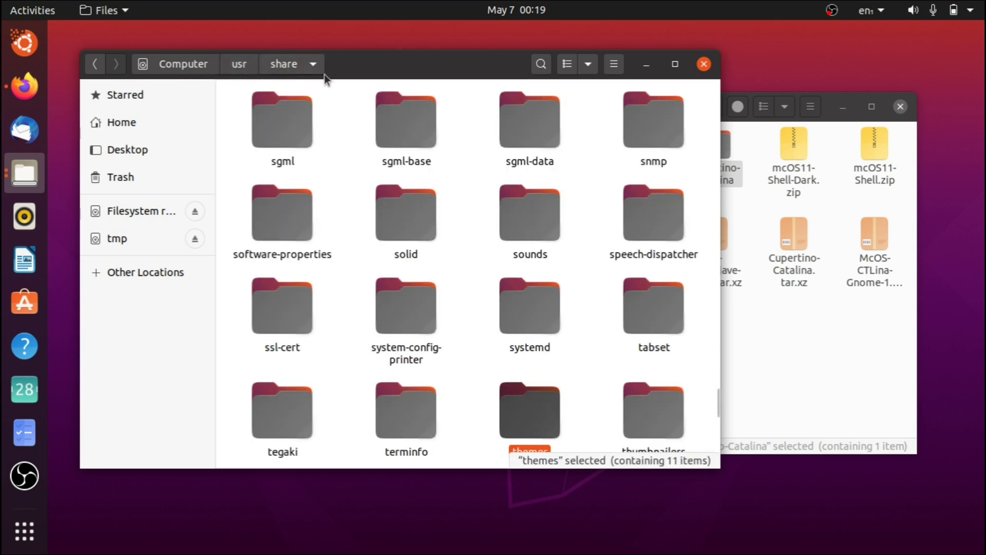
{"action": "scroll", "coordinate": [332, 134], "scroll_direction": "down", "scroll_amount": 10}
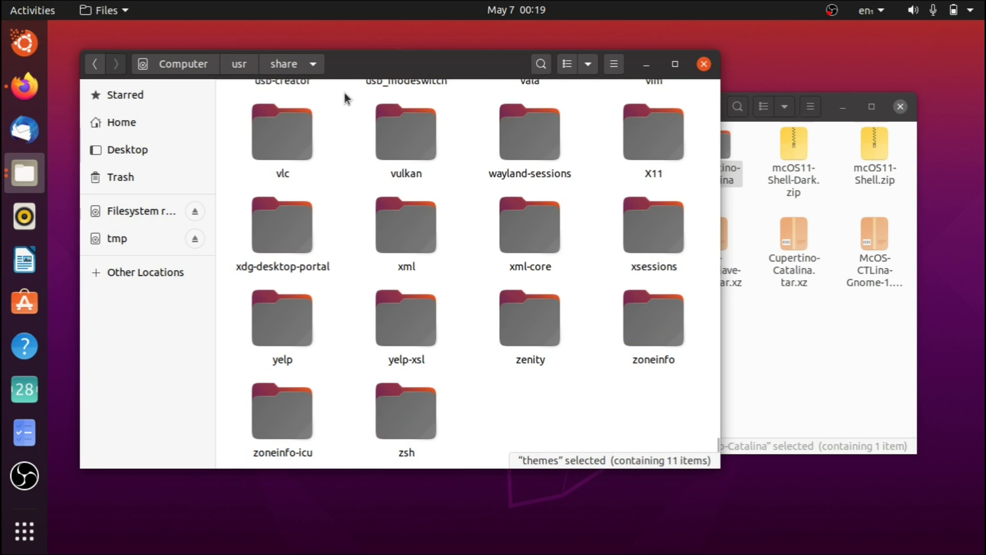
{"action": "key", "text": "ctrl+l"}
{"action": "left_click", "coordinate": [263, 61]}
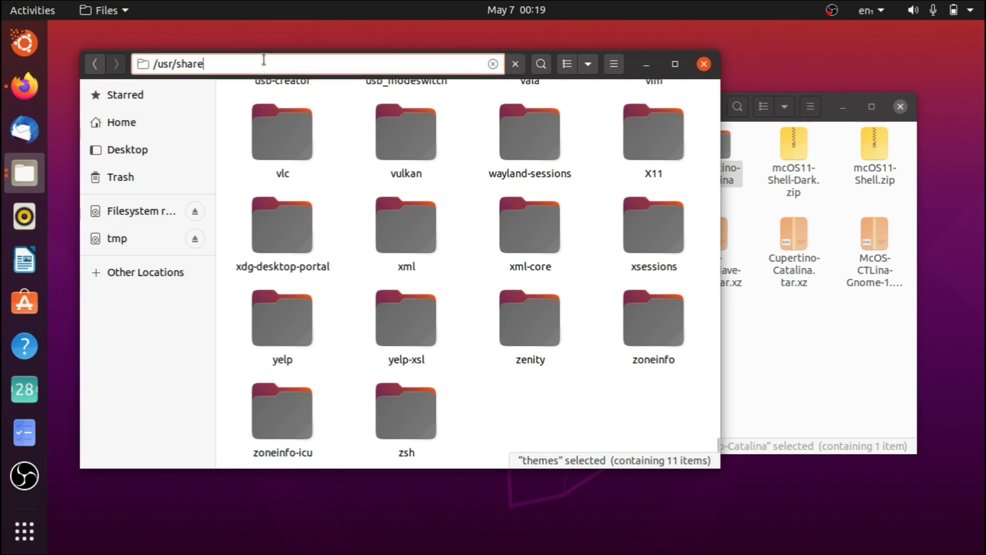
{"action": "type", "text": "icons/"}
{"action": "key", "text": "Return"}
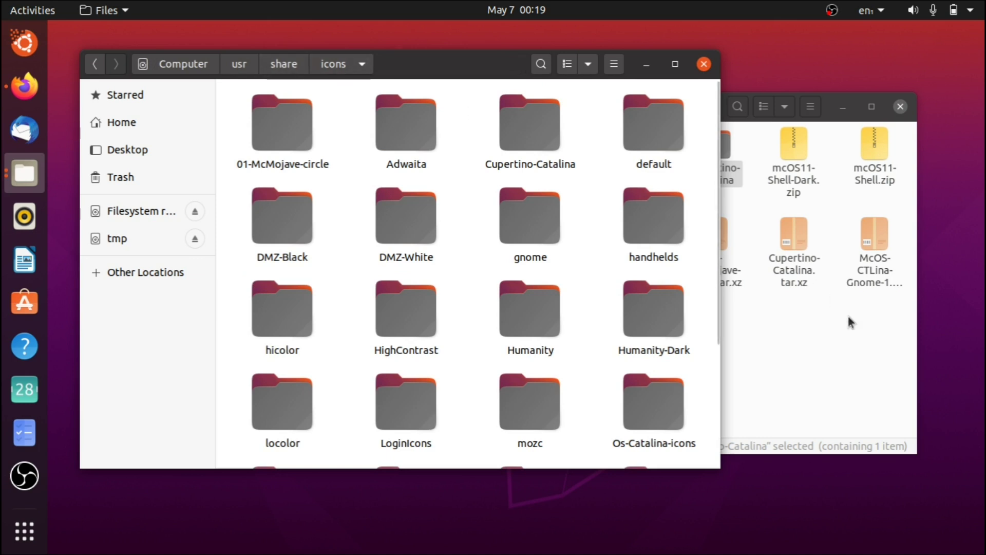
Step: Drag Cupertino-Catalina into /usr/share/icons and confirm its 12-item folder is there
{"action": "left_click", "coordinate": [867, 339]}
{"action": "left_click_drag", "start_coordinate": [586, 104], "coordinate": [680, 204]}
{"action": "left_click_drag", "start_coordinate": [804, 261], "coordinate": [548, 111]}
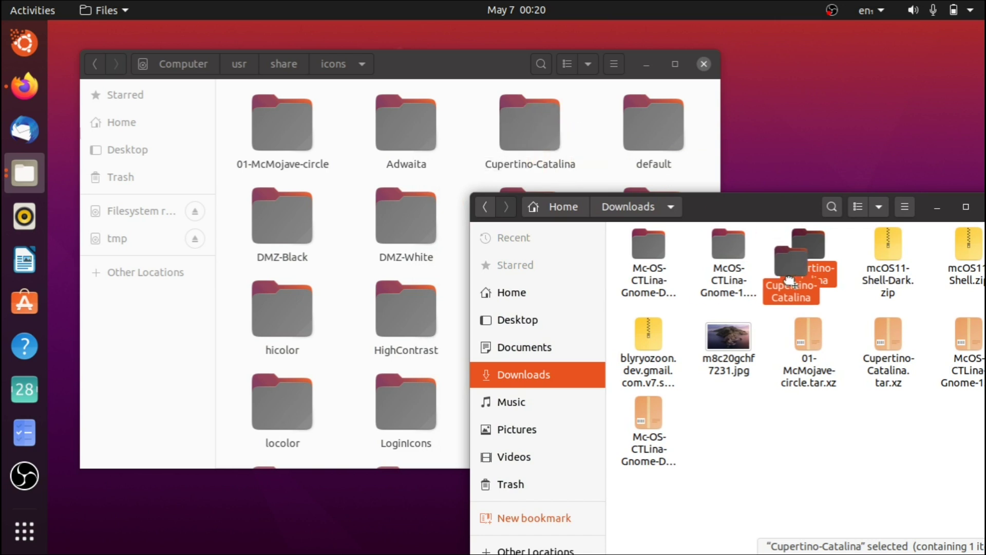
{"action": "left_click", "coordinate": [587, 149]}
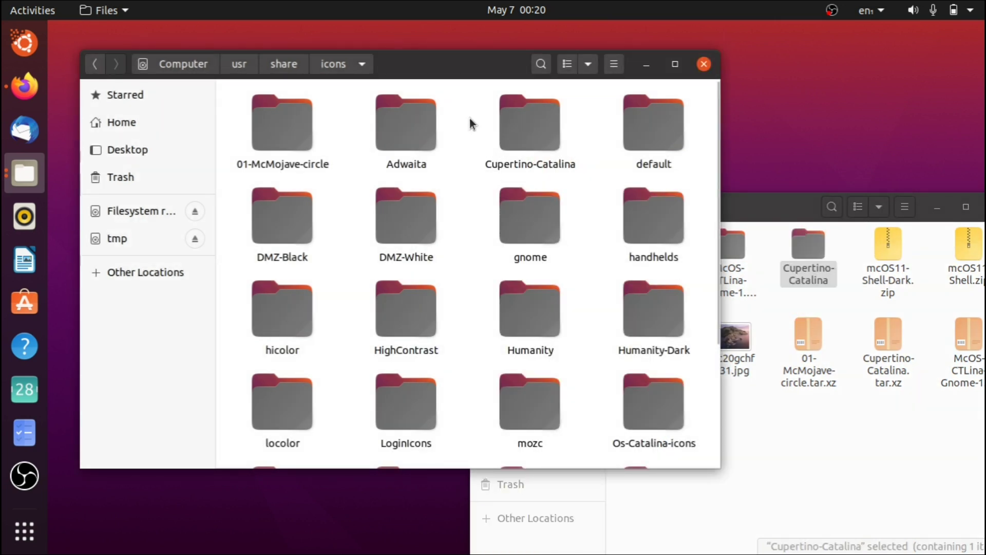
{"action": "left_click", "coordinate": [574, 169]}
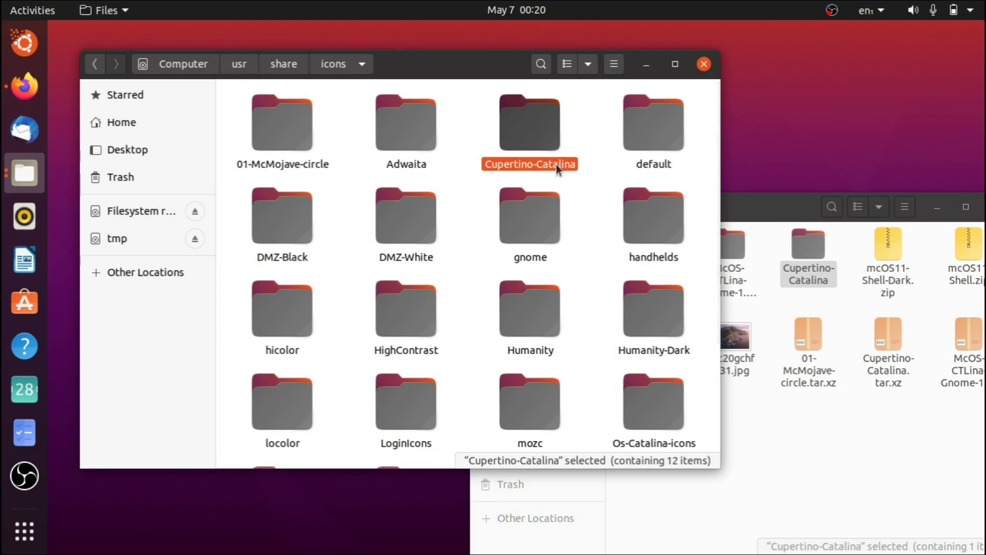
{"action": "left_click_drag", "start_coordinate": [758, 201], "coordinate": [584, 156]}
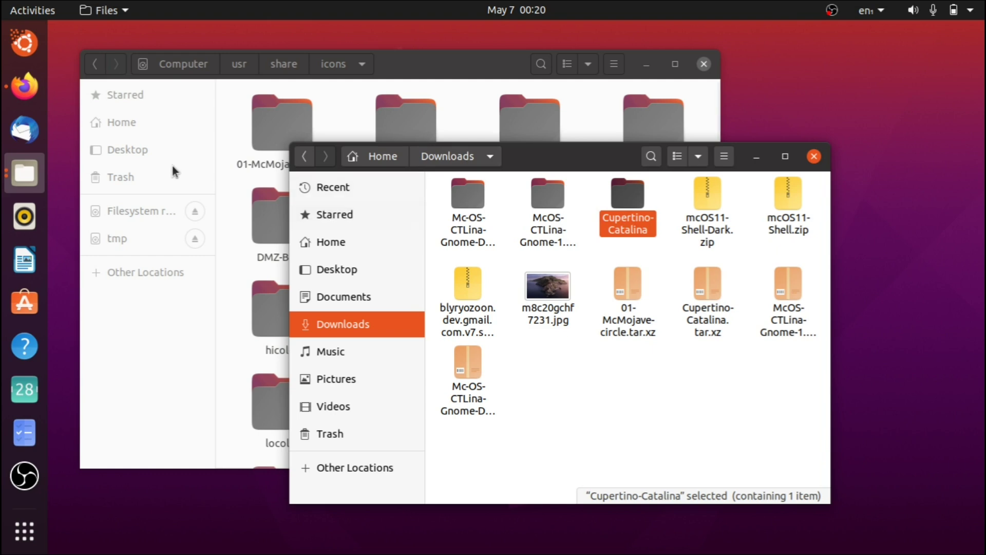
Step: In Firefox, view the macOS Catalina wallpaper post, then the mcOS 11 GTK and Shell theme page
{"action": "left_click", "coordinate": [22, 86]}
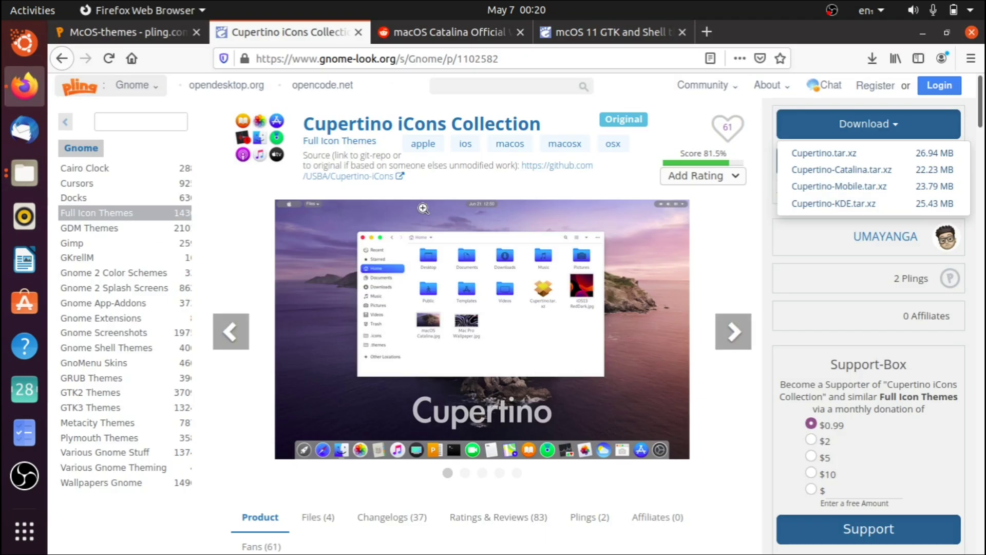
{"action": "left_click", "coordinate": [422, 30]}
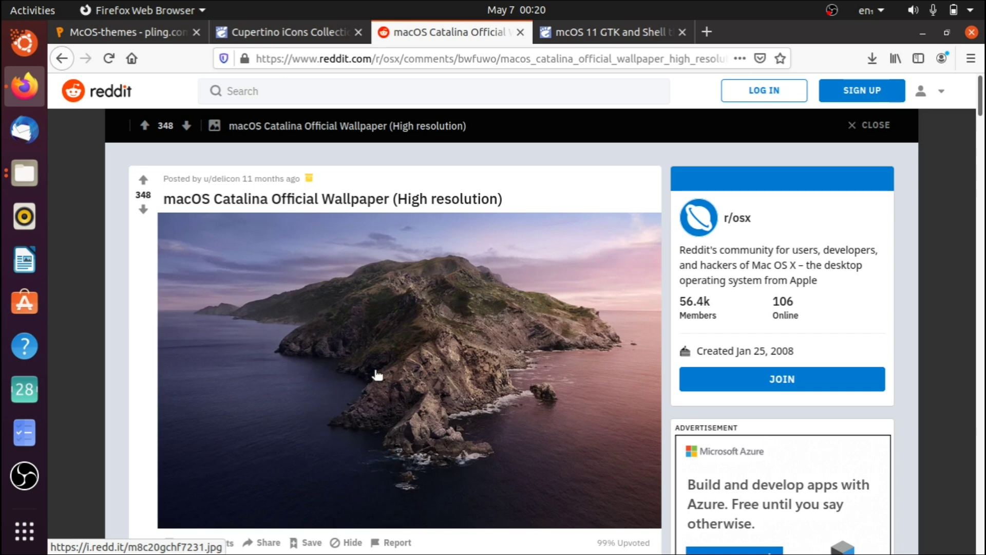
{"action": "left_click", "coordinate": [574, 34]}
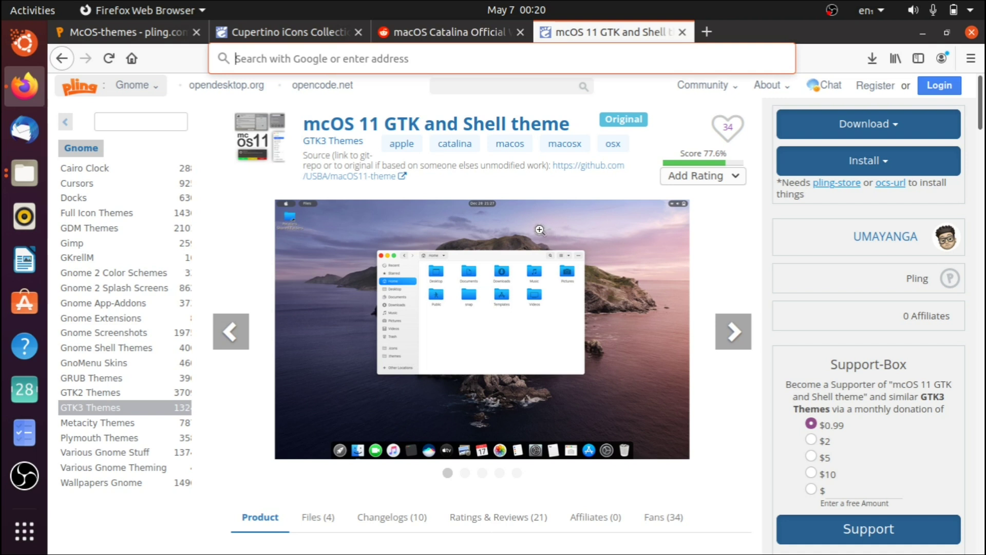
Step: Review the mcOS 11 downloadable zip files and HOW TO INSTALL steps, then return to Files
{"action": "left_click", "coordinate": [828, 133]}
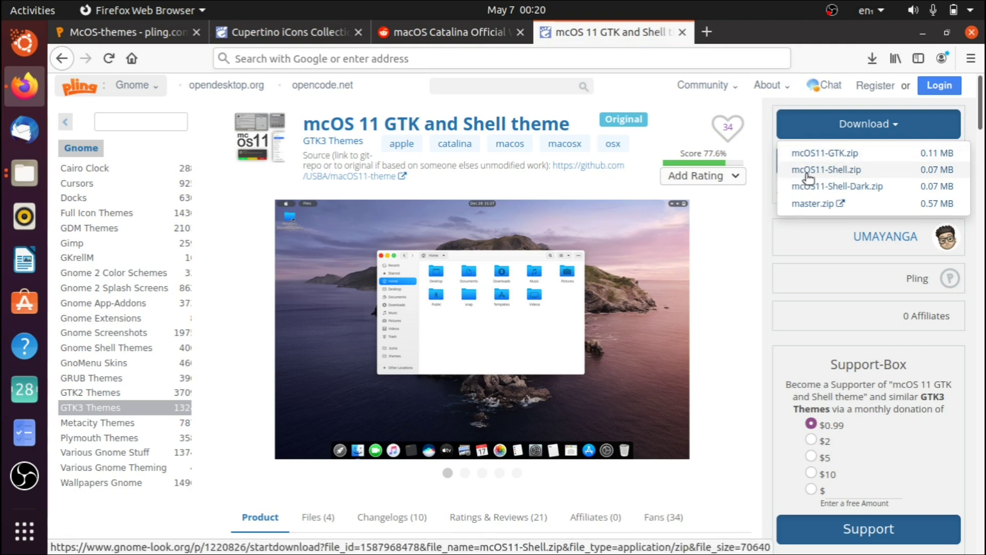
{"action": "left_click", "coordinate": [722, 253]}
{"action": "scroll", "coordinate": [722, 253], "scroll_direction": "down", "scroll_amount": 3}
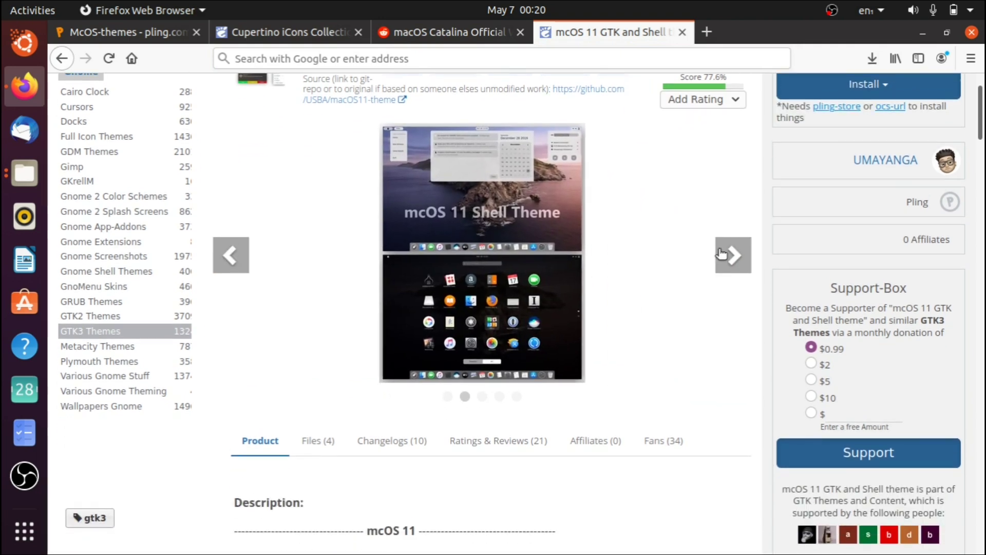
{"action": "scroll", "coordinate": [722, 335], "scroll_direction": "down", "scroll_amount": 10}
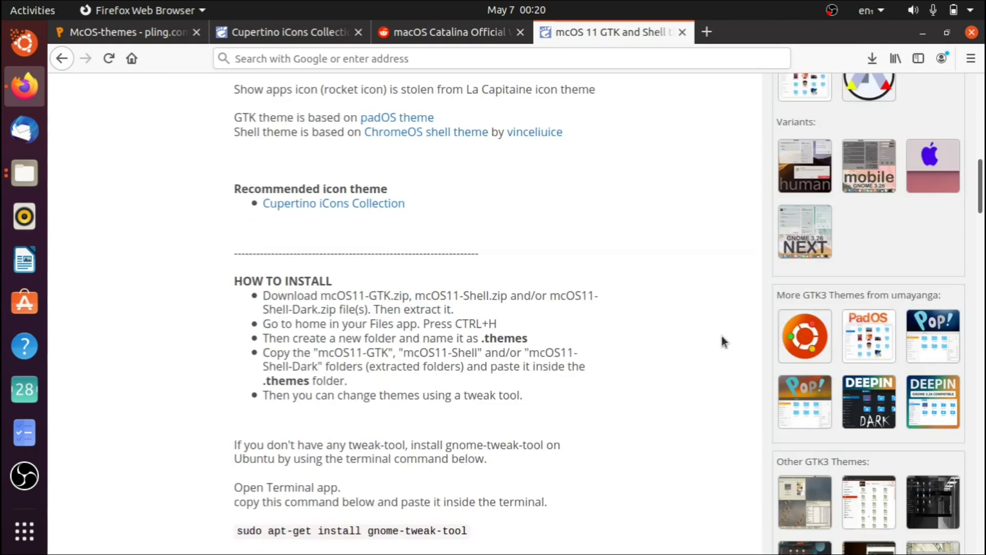
{"action": "scroll", "coordinate": [722, 337], "scroll_direction": "down", "scroll_amount": 6}
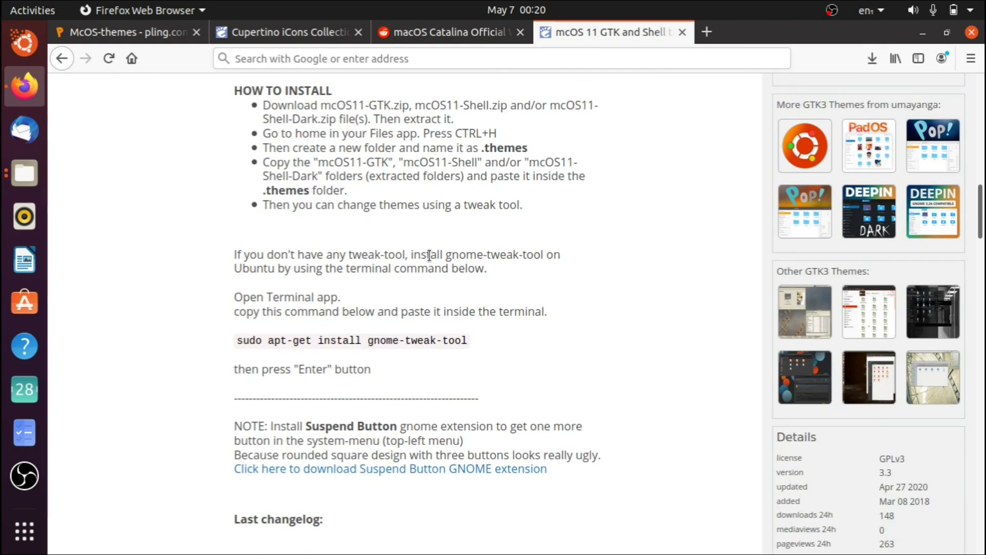
{"action": "scroll", "coordinate": [214, 321], "scroll_direction": "up", "scroll_amount": 1}
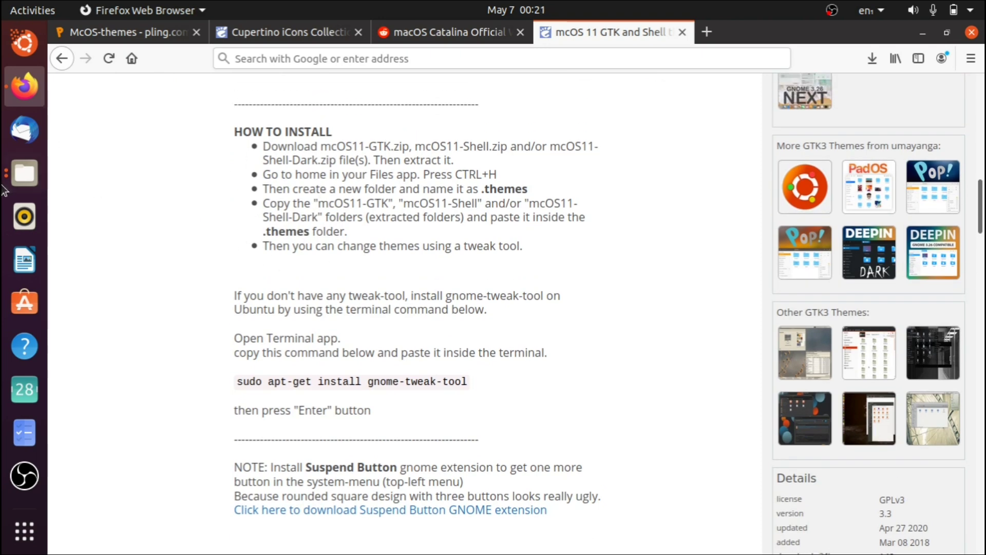
{"action": "left_click", "coordinate": [23, 176]}
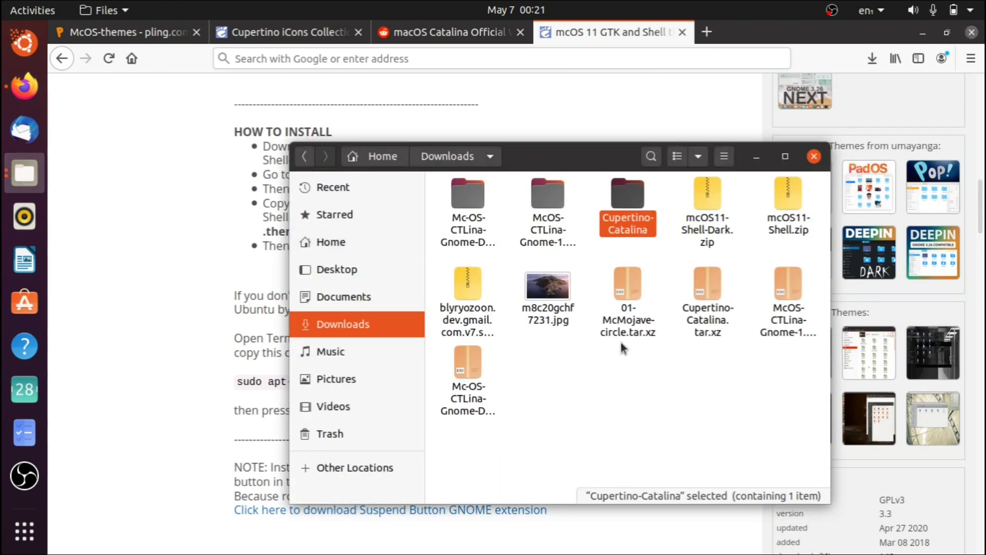
Step: Go to the Home folder and show hidden files with Ctrl+H
{"action": "left_click_drag", "start_coordinate": [674, 246], "coordinate": [744, 236]}
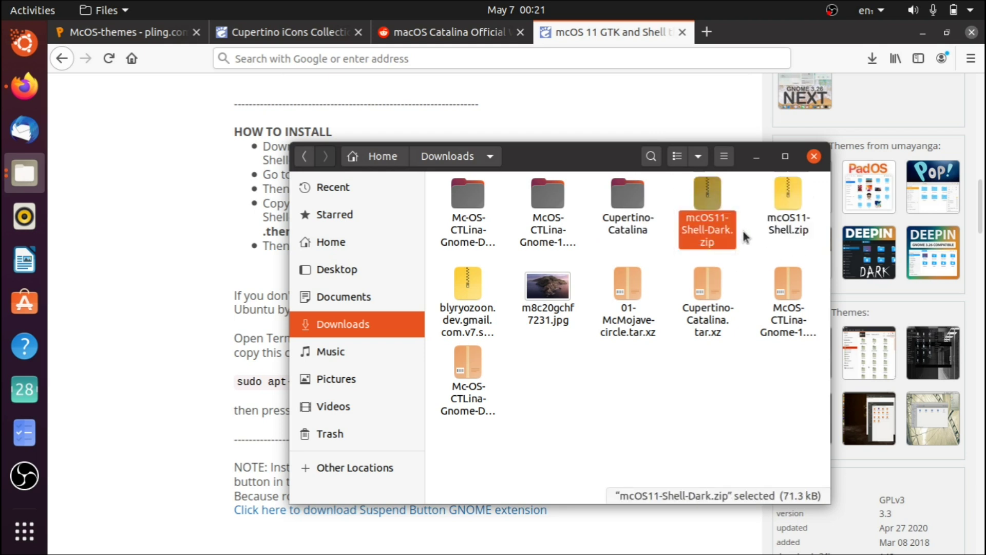
{"action": "left_click", "coordinate": [744, 238]}
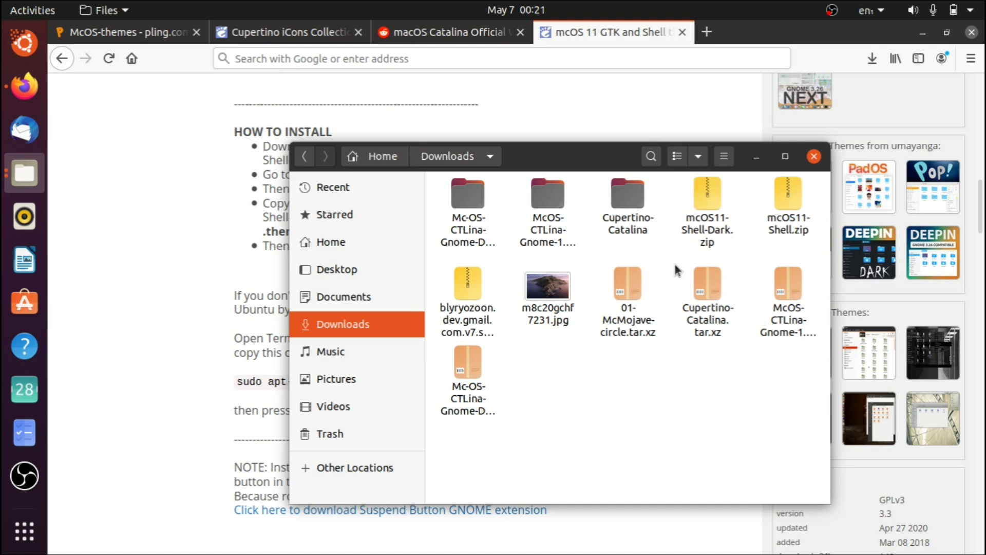
{"action": "left_click", "coordinate": [319, 245]}
{"action": "left_click", "coordinate": [598, 422]}
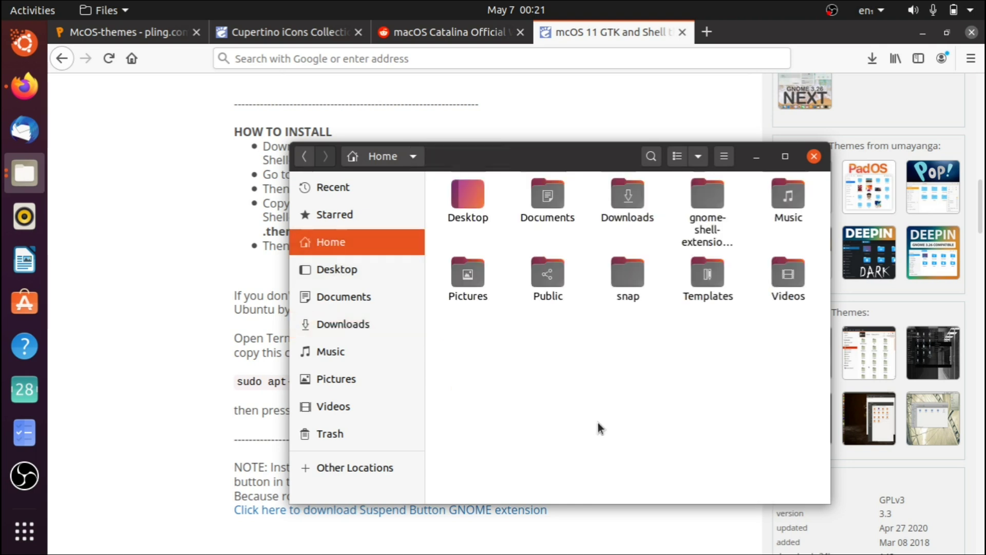
{"action": "key", "text": "ctrl+h"}
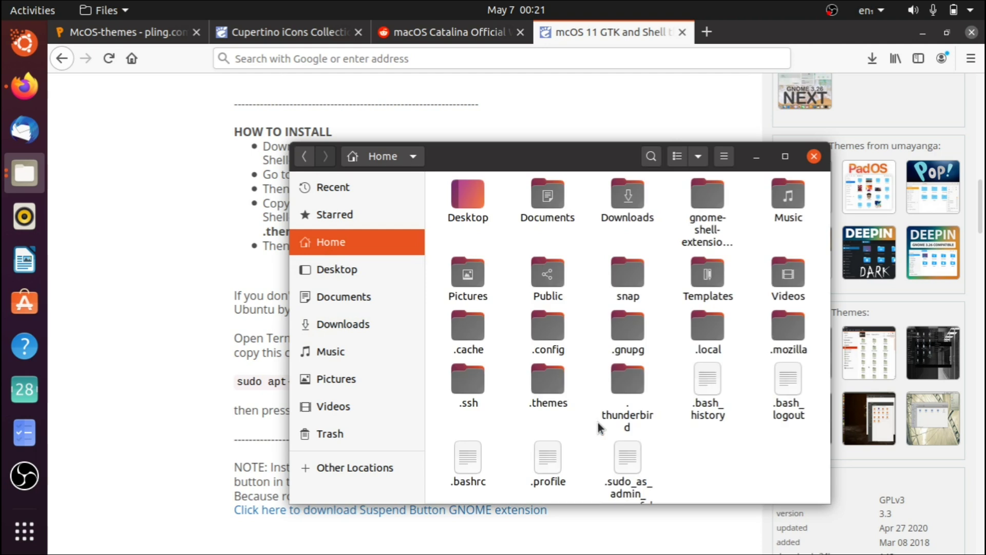
{"action": "left_click", "coordinate": [725, 156]}
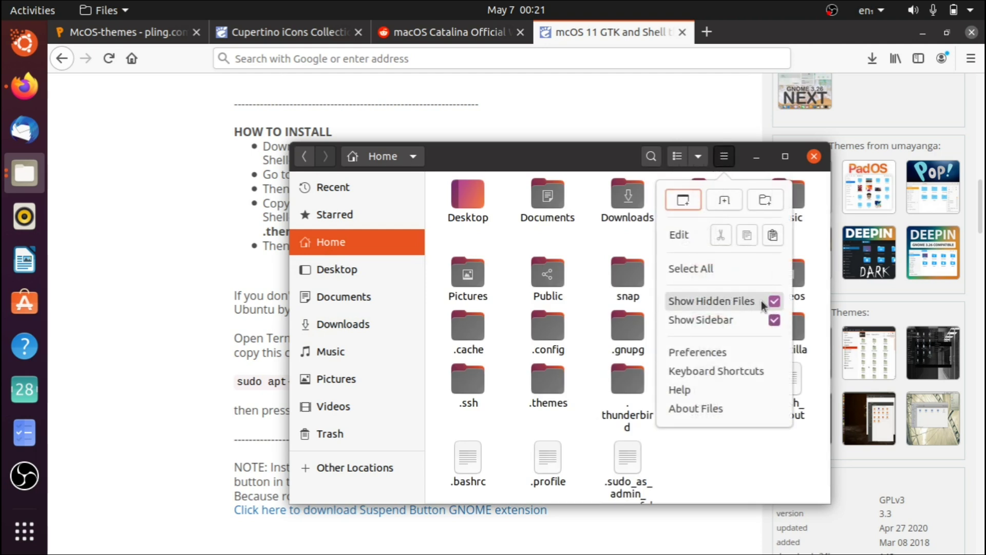
{"action": "left_click", "coordinate": [722, 458]}
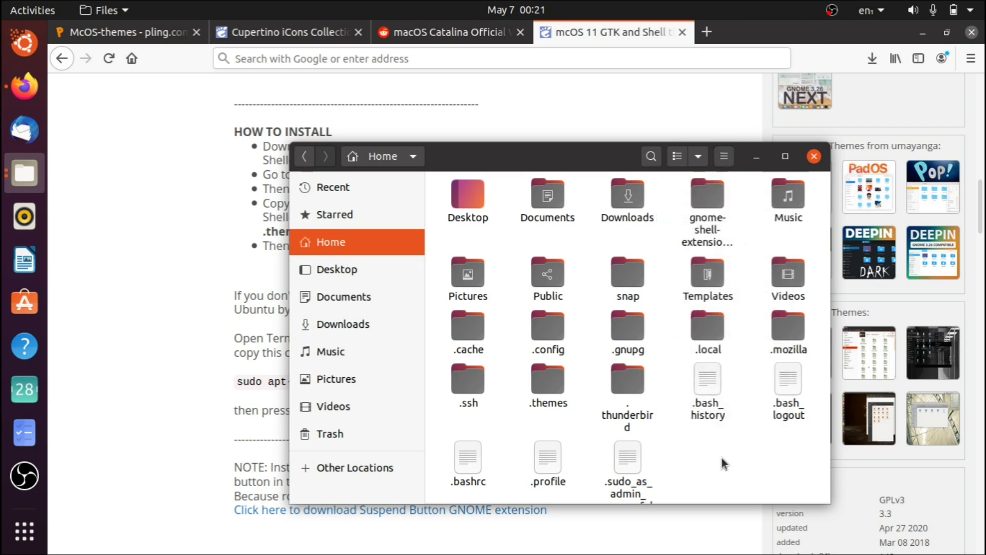
Step: Open the existing .themes folder and confirm both mcOS11-Shell and mcOS11-Shell-Dark are inside
{"action": "right_click", "coordinate": [700, 440]}
{"action": "left_click", "coordinate": [741, 337]}
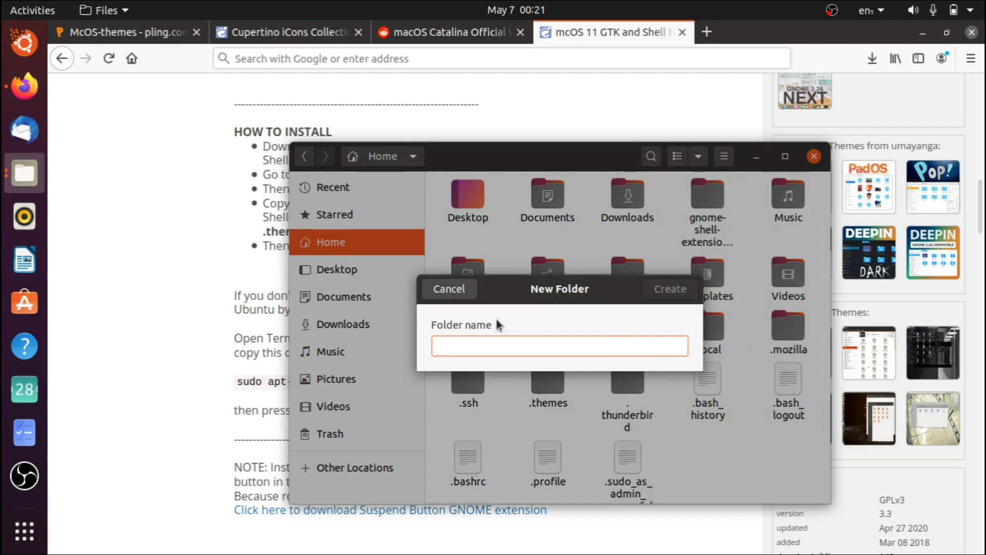
{"action": "type", "text": ".themes"}
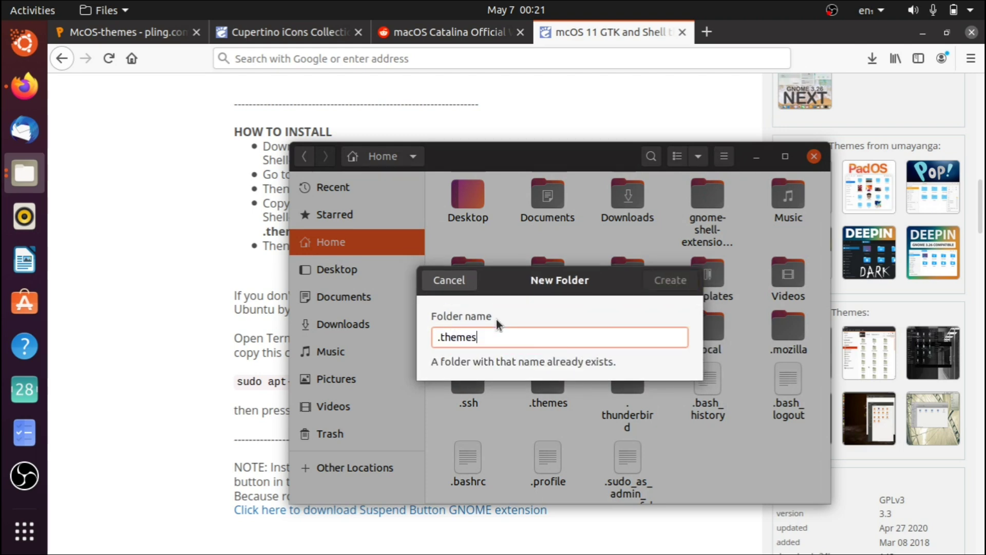
{"action": "left_click", "coordinate": [436, 286]}
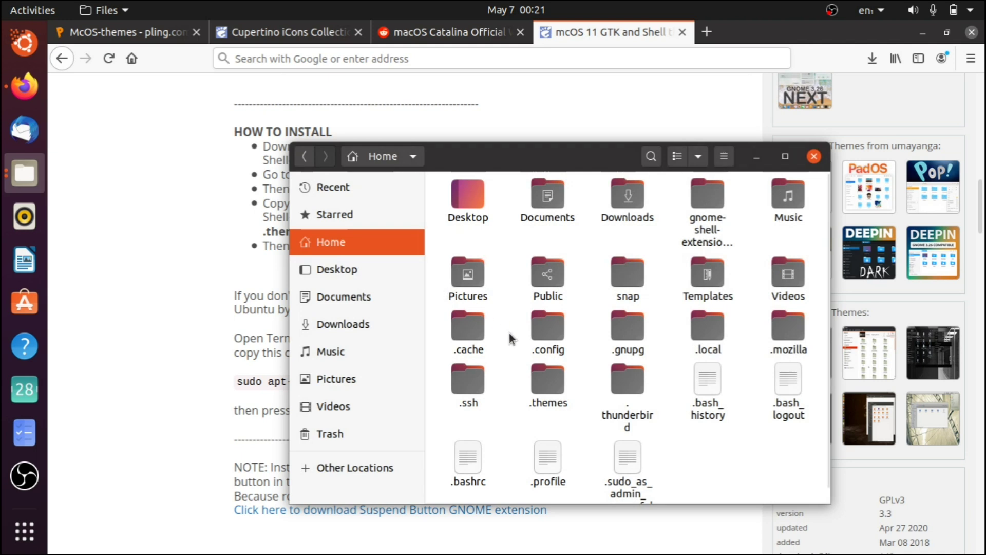
{"action": "double_click", "coordinate": [557, 405]}
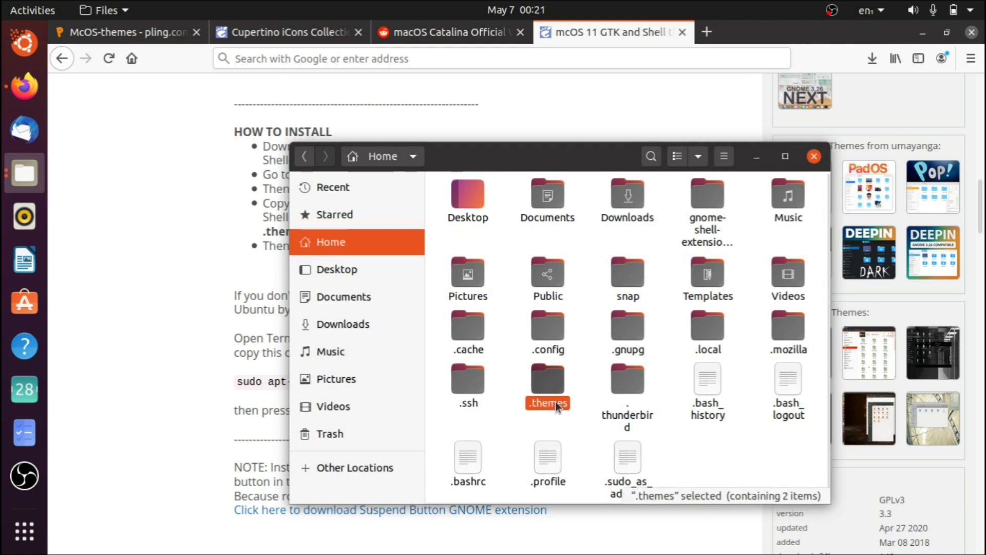
{"action": "left_click_drag", "start_coordinate": [632, 334], "coordinate": [445, 206]}
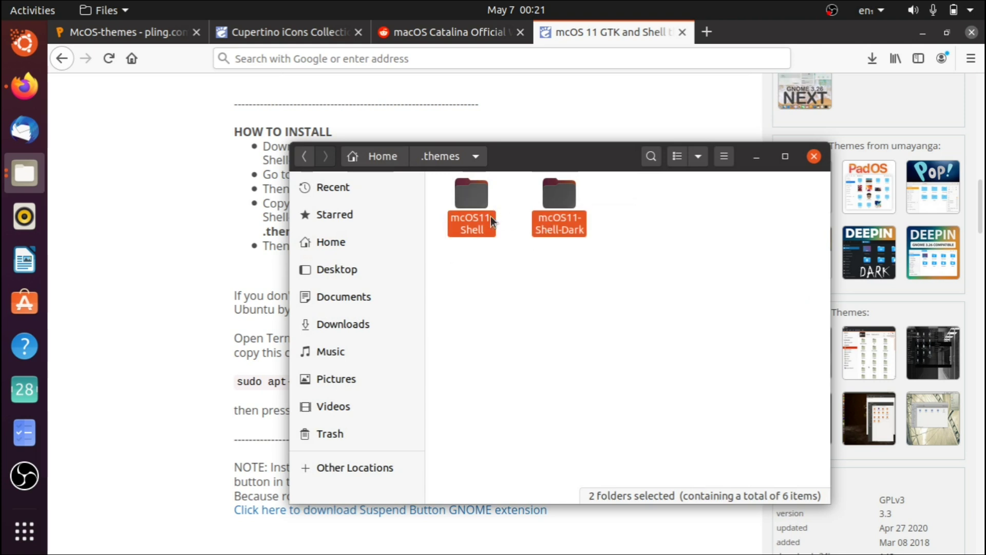
{"action": "left_click", "coordinate": [519, 272]}
{"action": "left_click_drag", "start_coordinate": [581, 279], "coordinate": [359, 157]}
{"action": "left_click", "coordinate": [660, 231]}
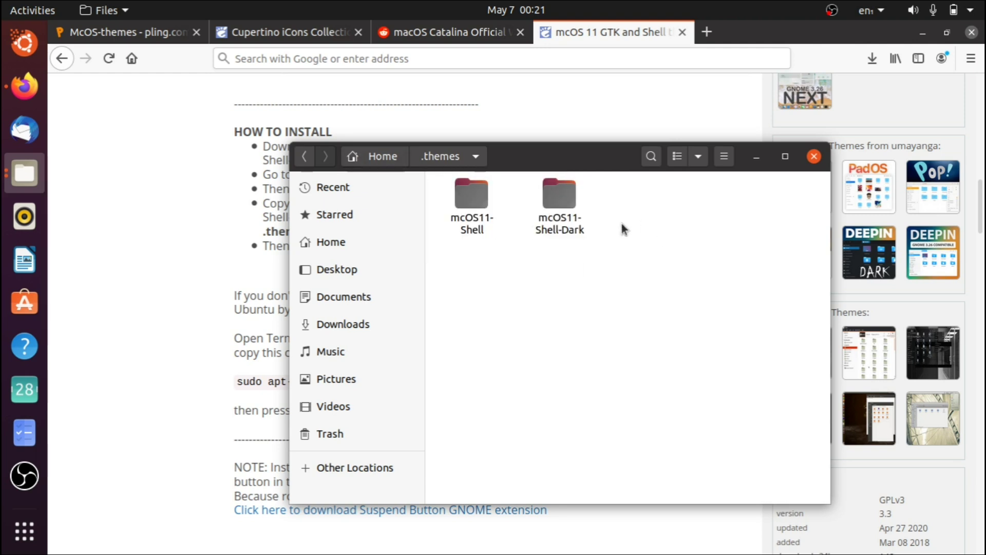
Step: Return to Home, hide hidden files again with Ctrl+H, and close Files
{"action": "left_click", "coordinate": [375, 239]}
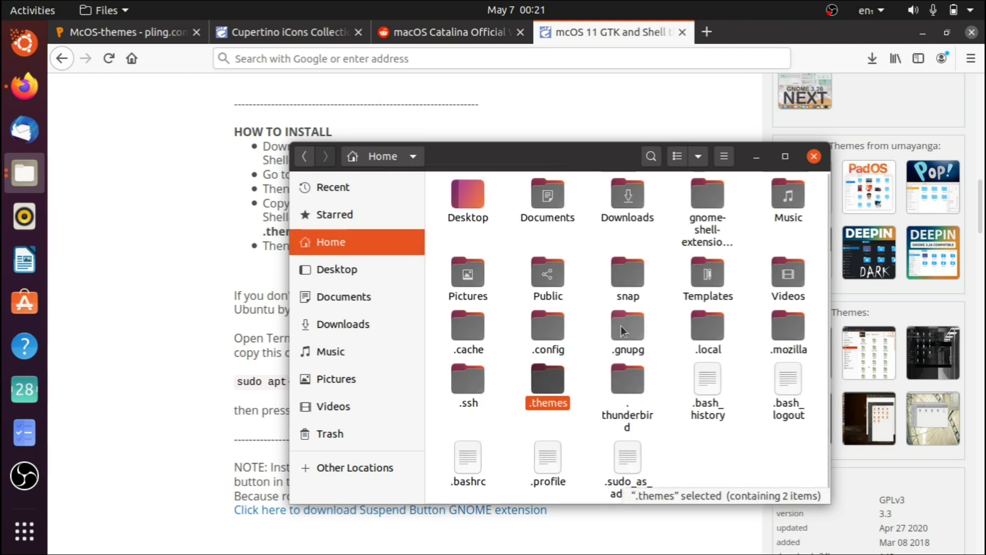
{"action": "key", "text": "ctrl+h"}
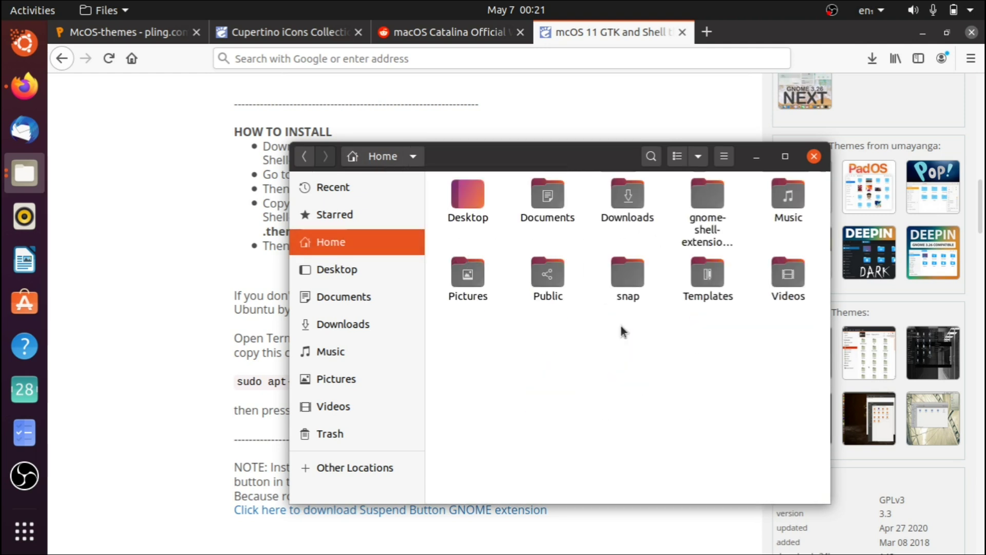
{"action": "left_click", "coordinate": [813, 156]}
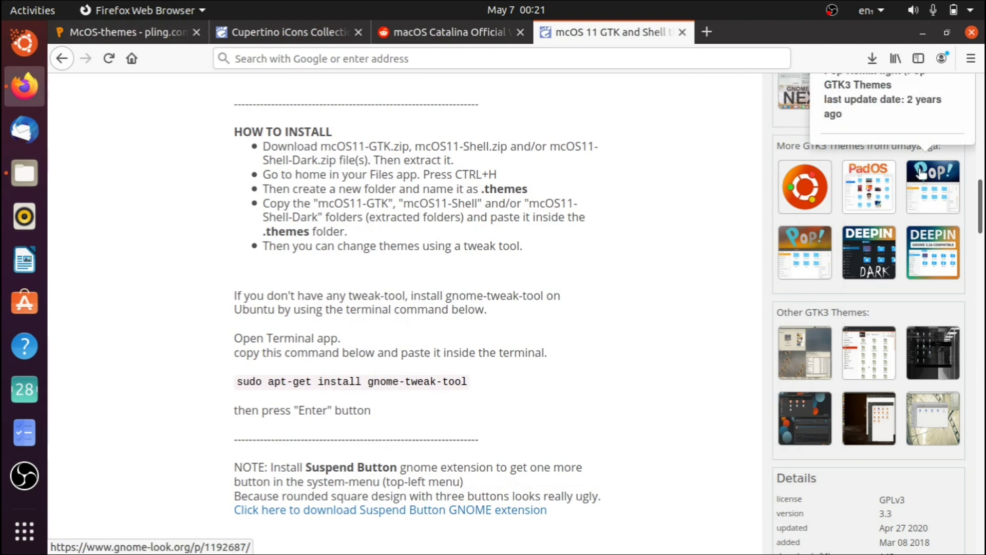
Step: Close the root file manager and the terminal running sudo nautilus
{"action": "left_click", "coordinate": [922, 34]}
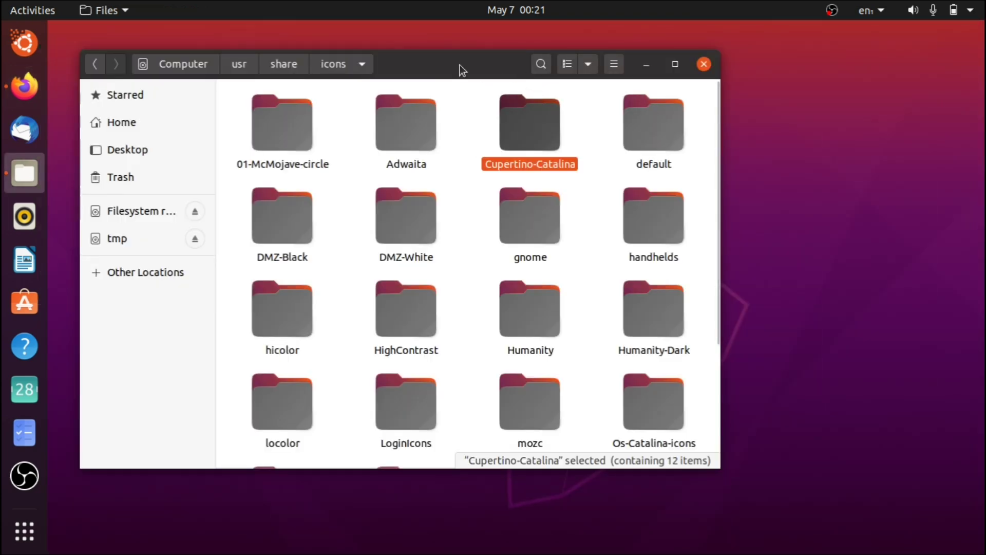
{"action": "left_click_drag", "start_coordinate": [460, 64], "coordinate": [540, 79]}
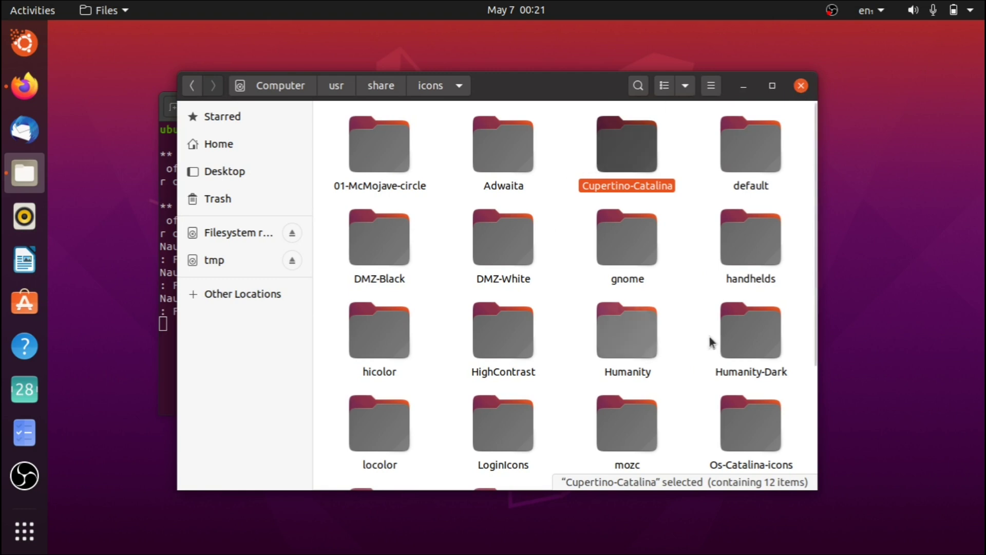
{"action": "left_click", "coordinate": [801, 86]}
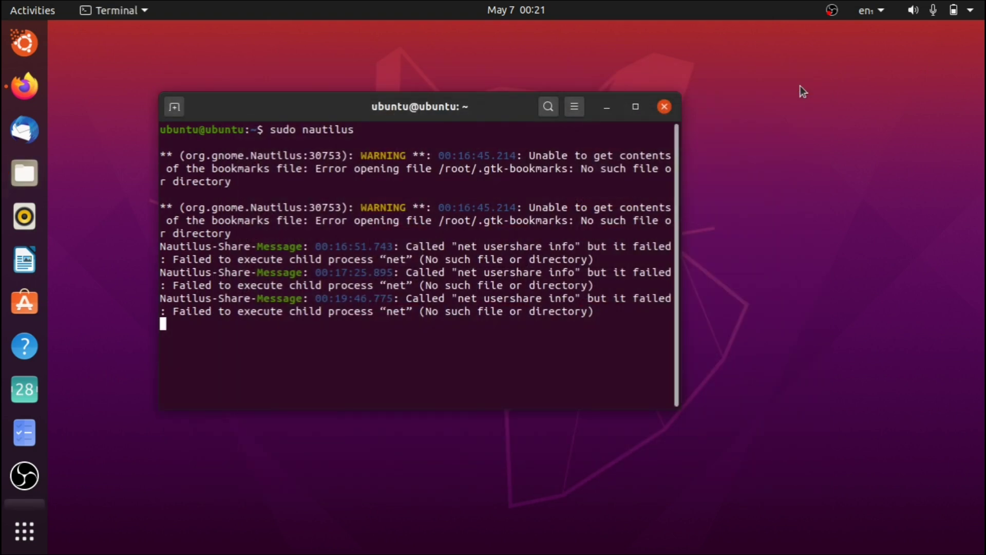
{"action": "left_click", "coordinate": [664, 107]}
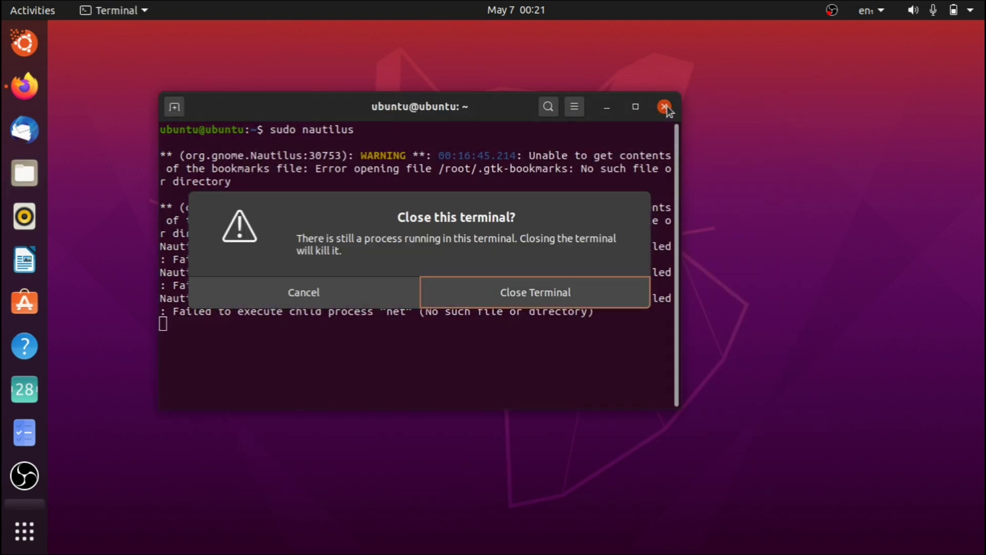
{"action": "left_click", "coordinate": [458, 295]}
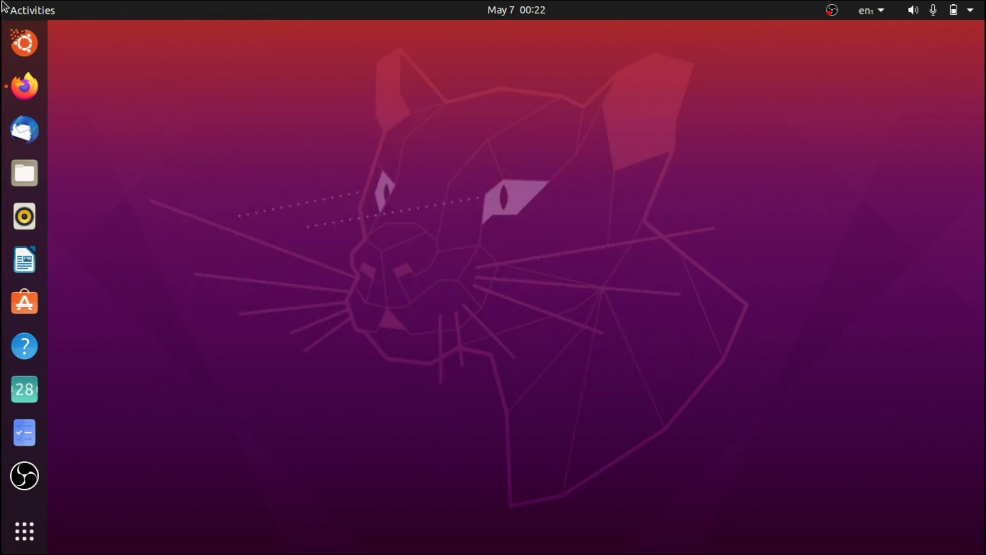
Step: Launch GNOME Tweaks by searching 'tweak' in Activities
{"action": "left_click", "coordinate": [10, 9]}
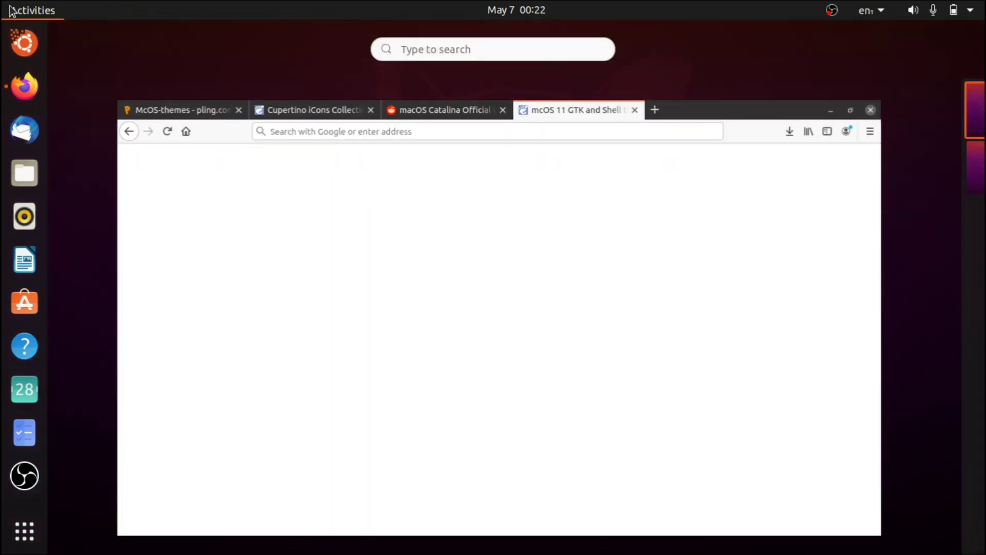
{"action": "type", "text": "tweak"}
{"action": "key", "text": "Return"}
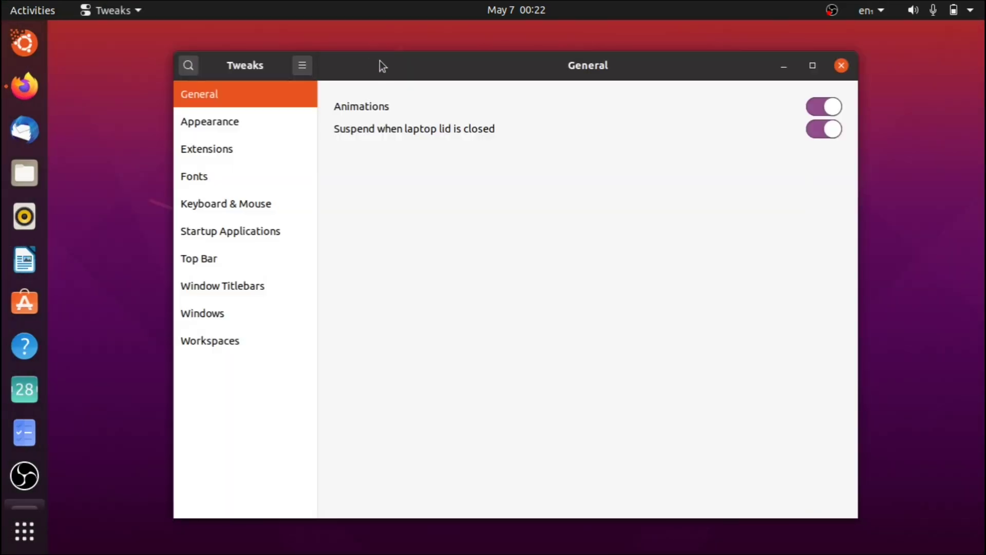
Step: Under Appearance, apply McOS-CTLina-Gnome-1.3.2, then Mc-OS-CTLina-Gnome-Dark-1.3.2 as the applications theme
{"action": "left_click_drag", "start_coordinate": [380, 63], "coordinate": [399, 71]}
{"action": "left_click", "coordinate": [272, 126]}
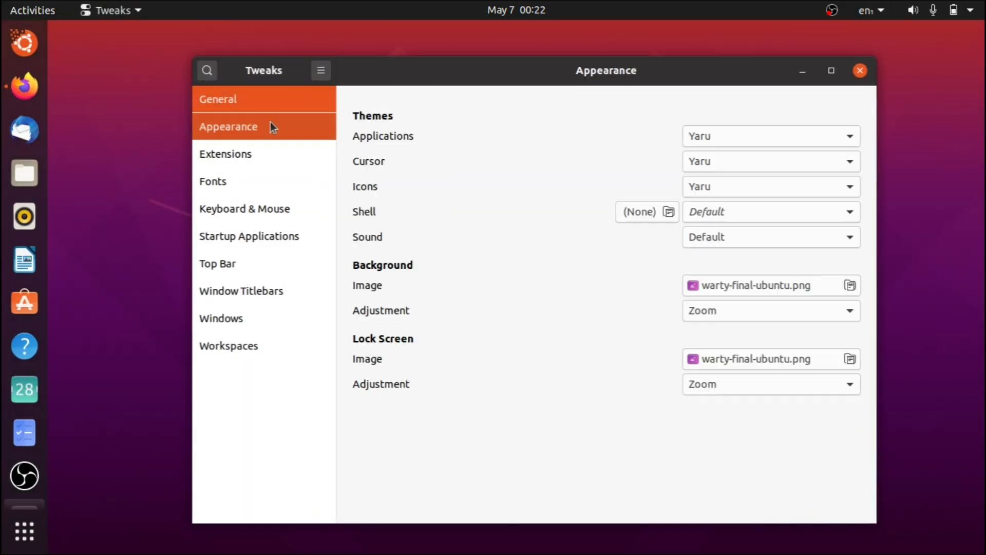
{"action": "left_click", "coordinate": [722, 136]}
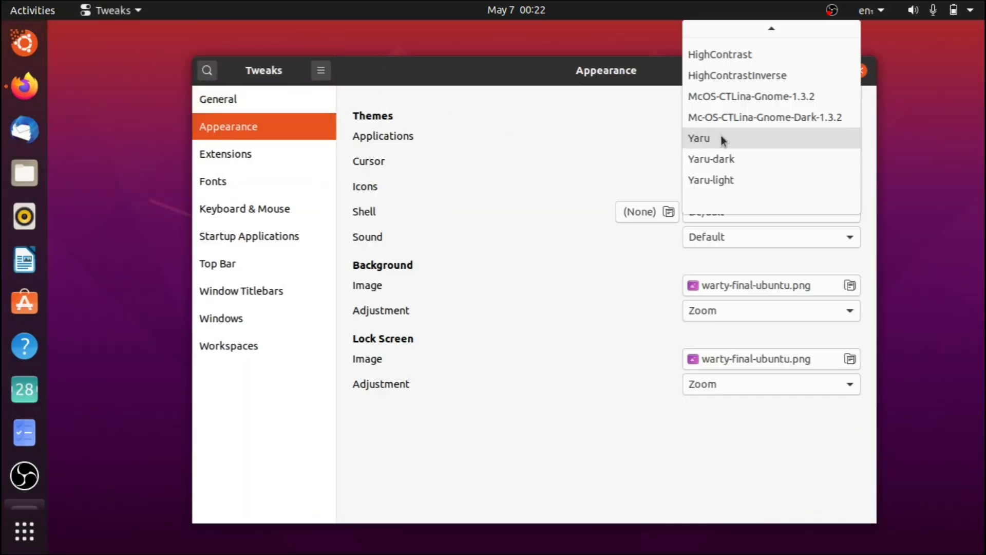
{"action": "left_click", "coordinate": [741, 94]}
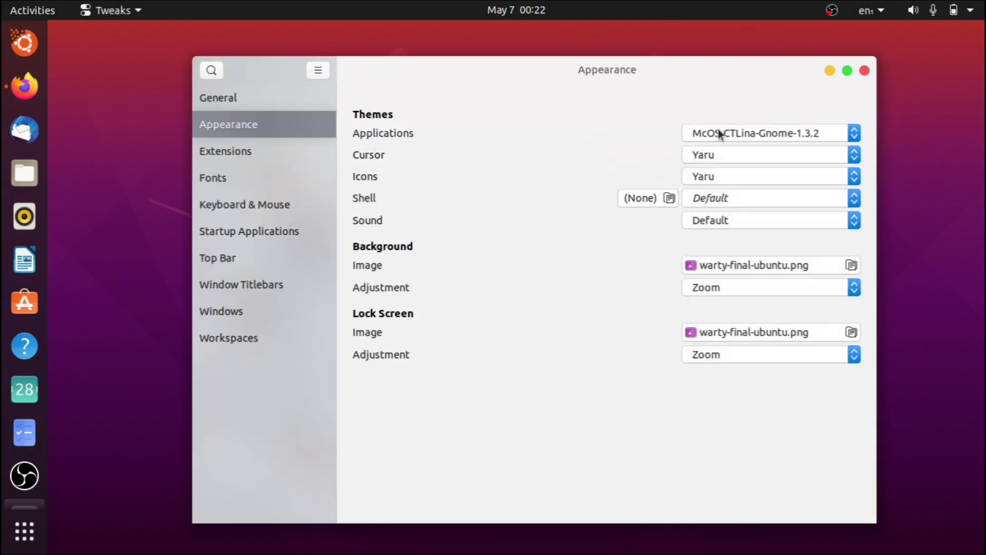
{"action": "left_click", "coordinate": [719, 132]}
{"action": "left_click", "coordinate": [720, 156]}
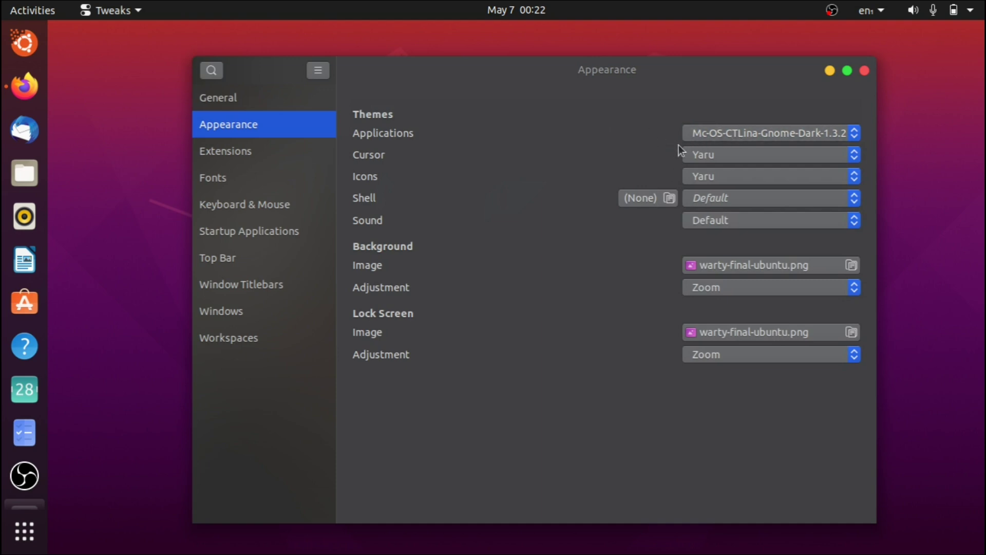
{"action": "left_click", "coordinate": [703, 155]}
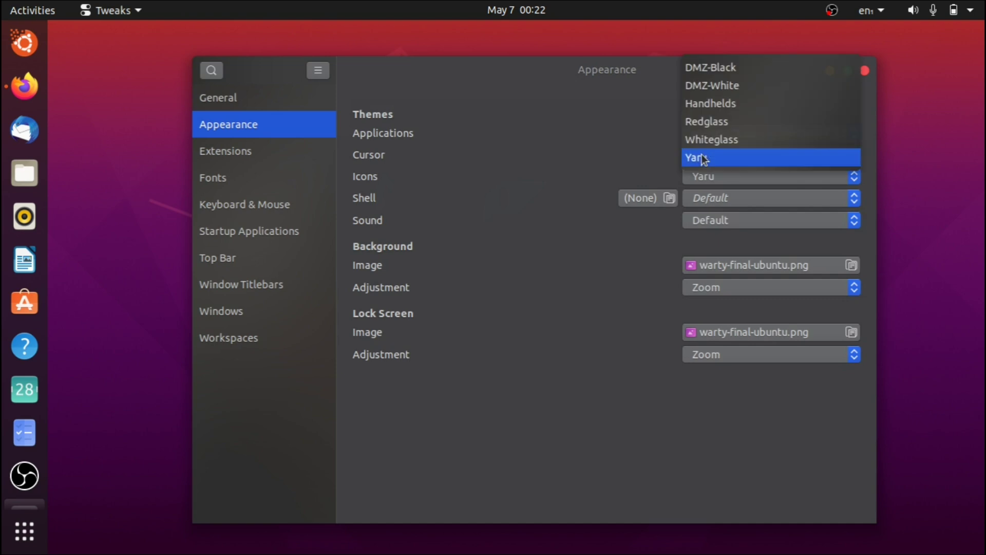
{"action": "left_click", "coordinate": [634, 132]}
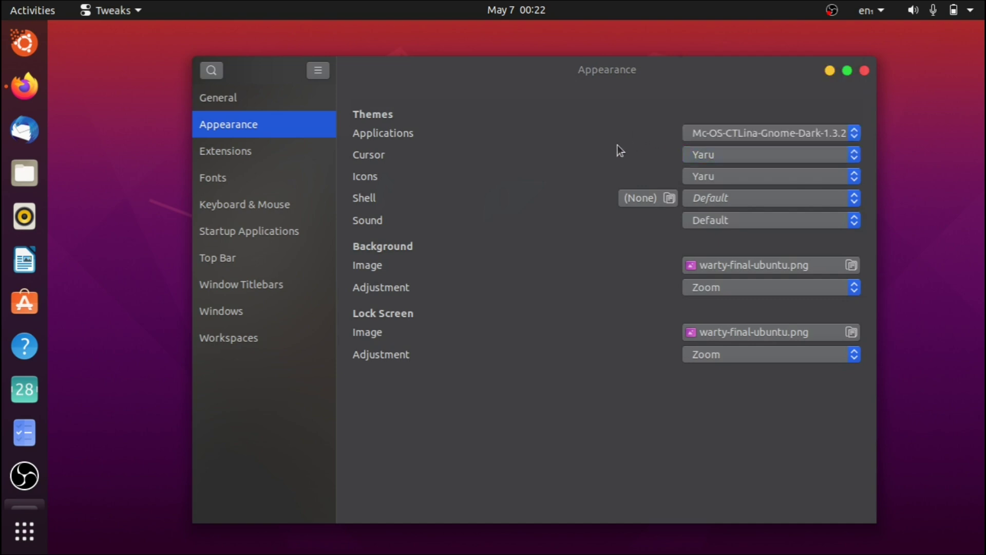
{"action": "left_click", "coordinate": [692, 157]}
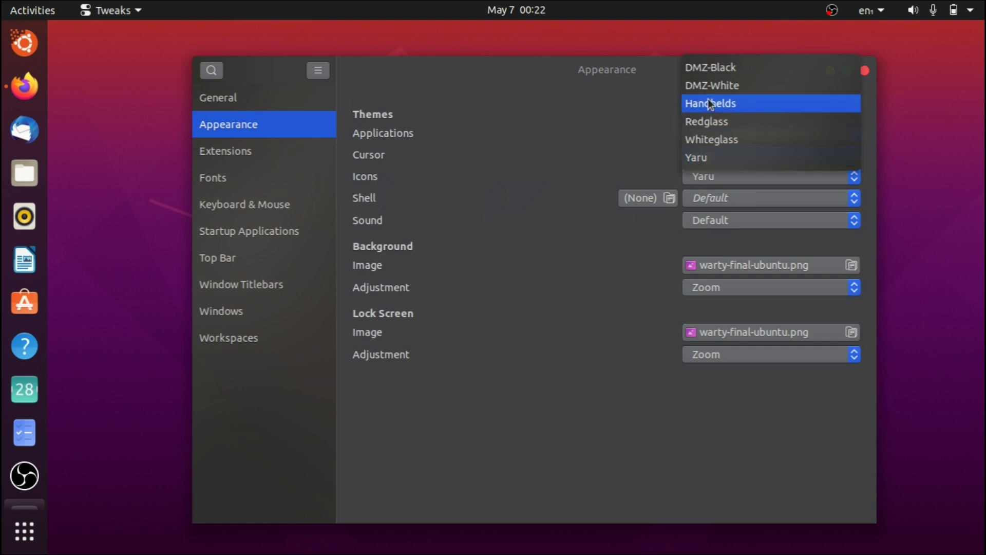
{"action": "left_click", "coordinate": [707, 71]}
{"action": "left_click", "coordinate": [695, 159]}
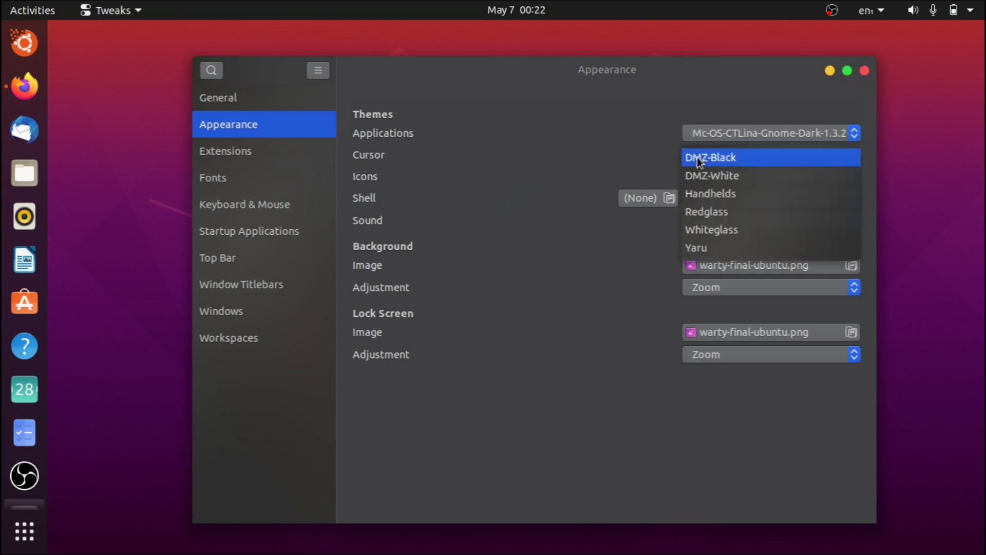
{"action": "left_click", "coordinate": [698, 247]}
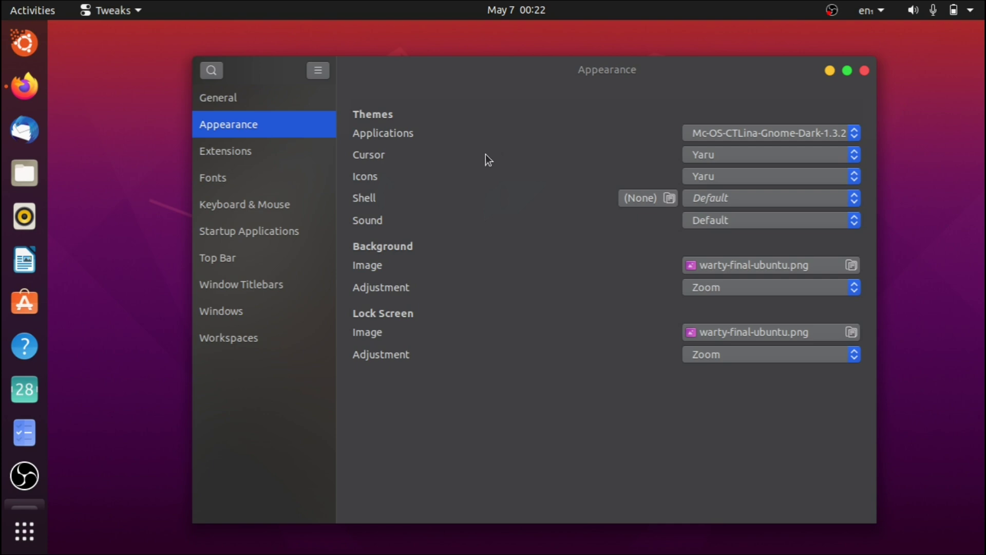
Step: Look through the icon and cursor theme lists, then set icons to Os-Catalina-Night
{"action": "left_click", "coordinate": [710, 179]}
{"action": "scroll", "coordinate": [725, 166], "scroll_direction": "up", "scroll_amount": 1}
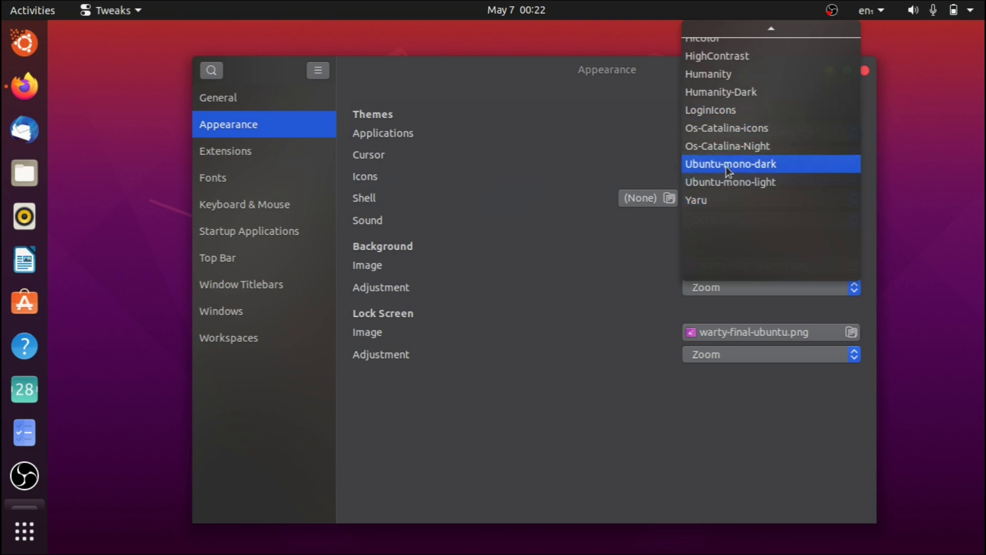
{"action": "scroll", "coordinate": [725, 167], "scroll_direction": "up", "scroll_amount": 2}
{"action": "left_click", "coordinate": [575, 161]}
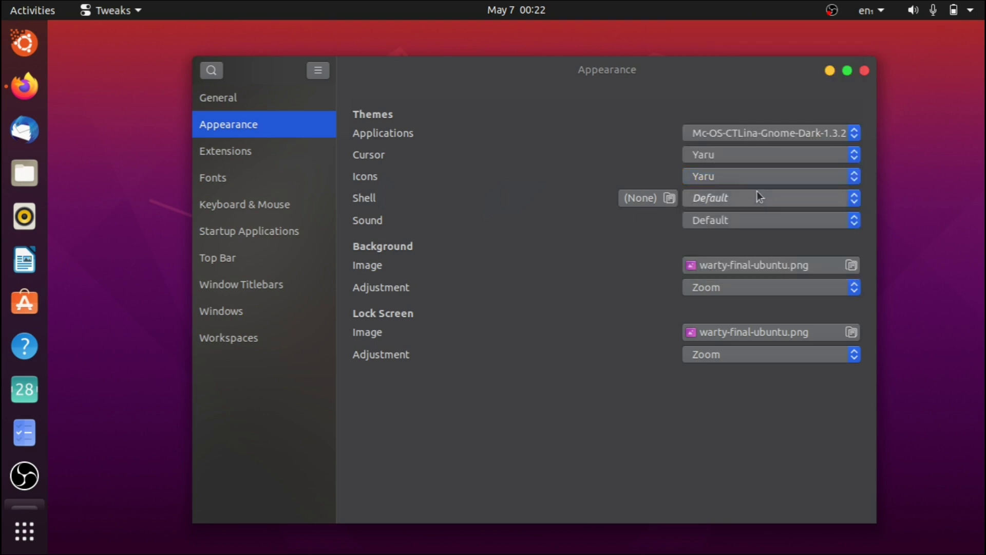
{"action": "left_click", "coordinate": [694, 160]}
{"action": "left_click", "coordinate": [626, 132]}
{"action": "left_click", "coordinate": [698, 176]}
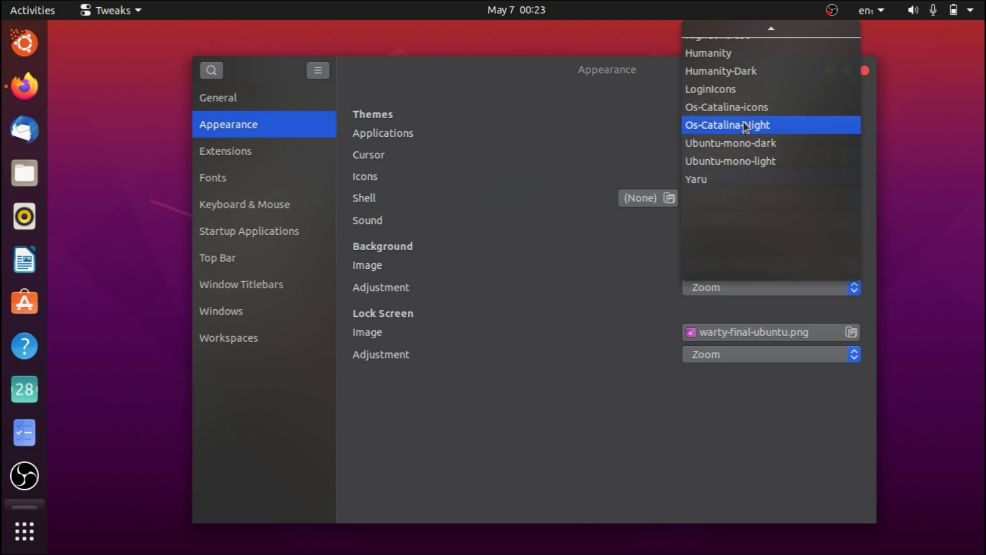
{"action": "left_click", "coordinate": [699, 124]}
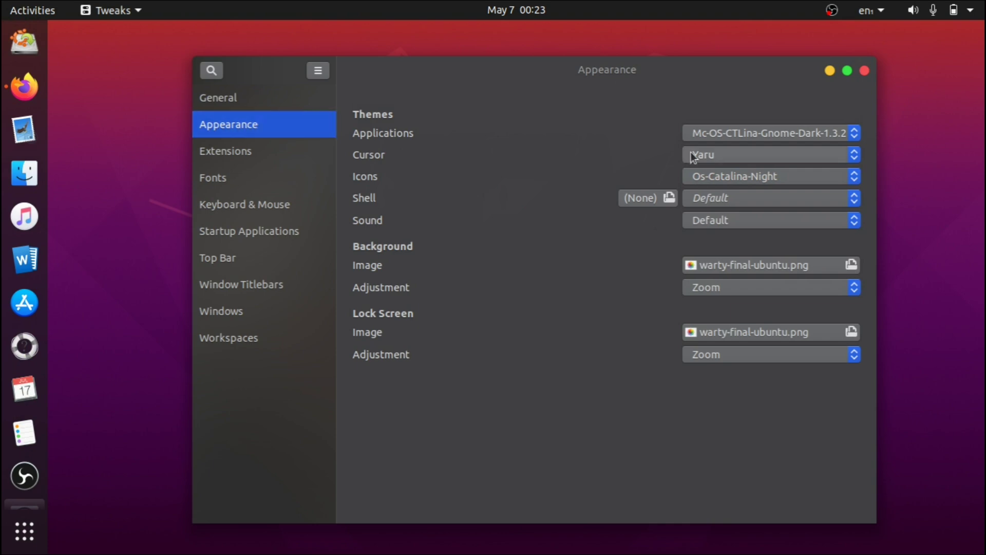
Step: Browse the shell and application theme lists and check the McOS-themes download page in Firefox
{"action": "left_click", "coordinate": [707, 199]}
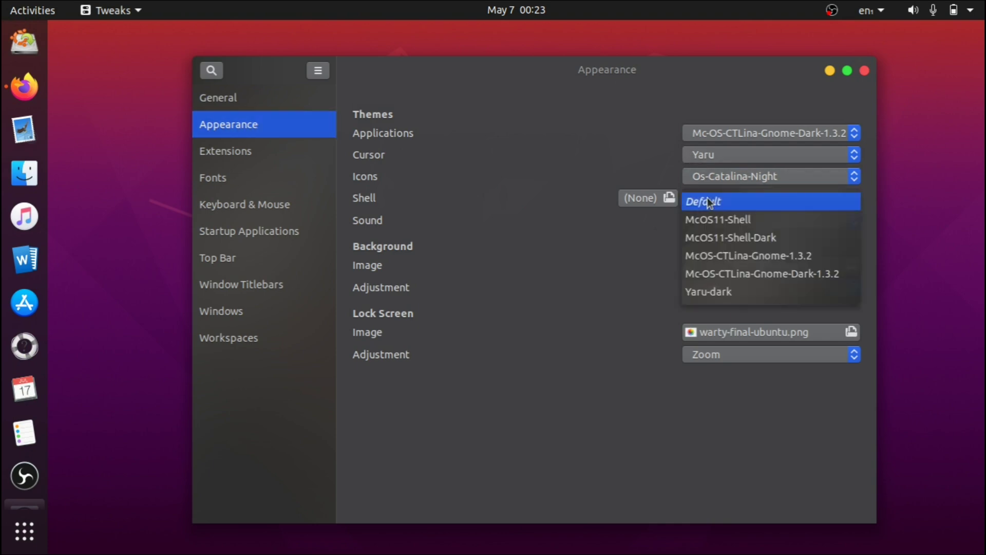
{"action": "left_click", "coordinate": [647, 126]}
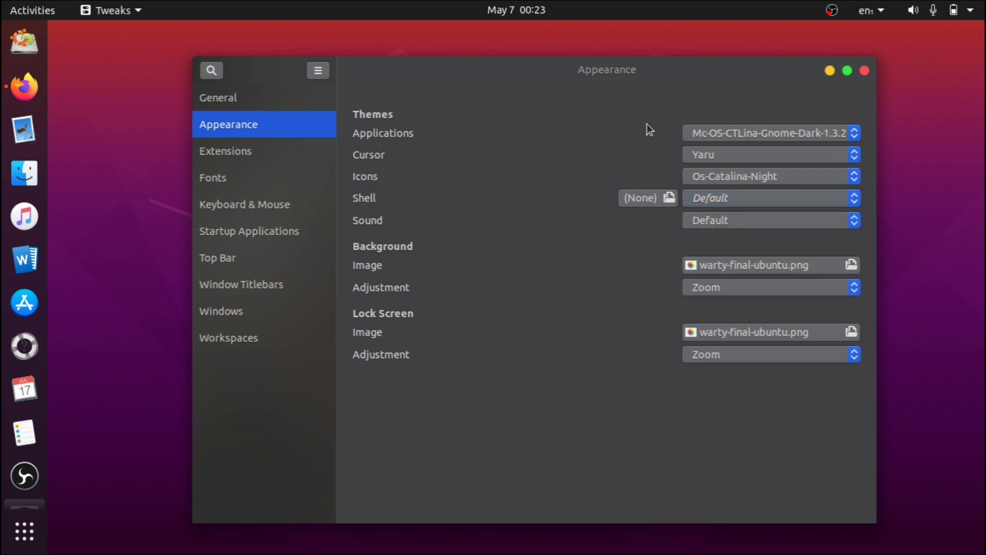
{"action": "left_click", "coordinate": [719, 133]}
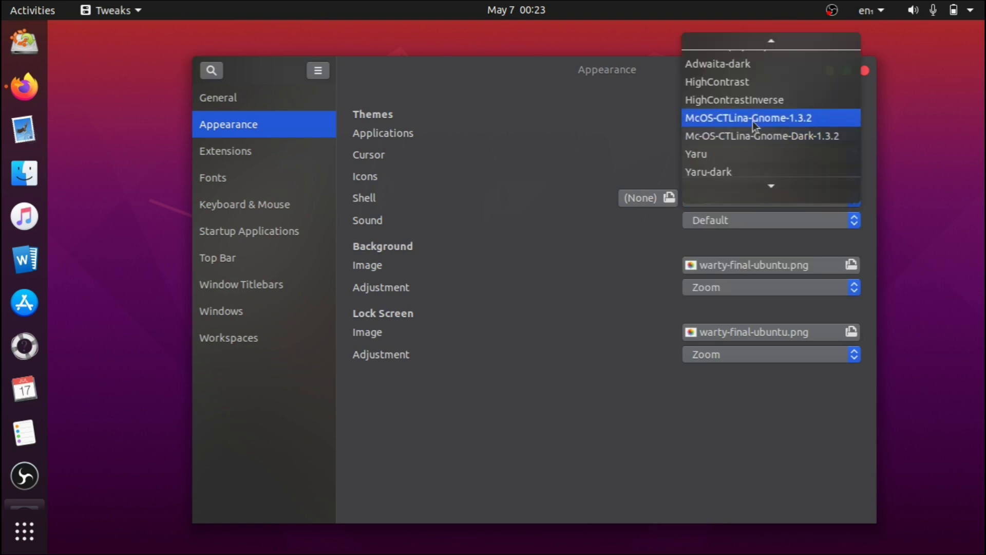
{"action": "left_click", "coordinate": [9, 91]}
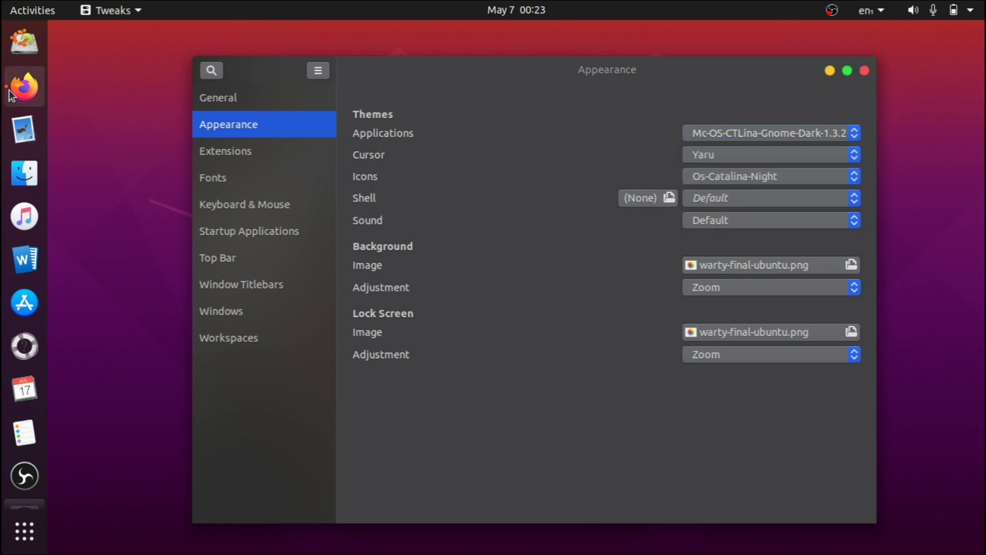
{"action": "left_click", "coordinate": [15, 89]}
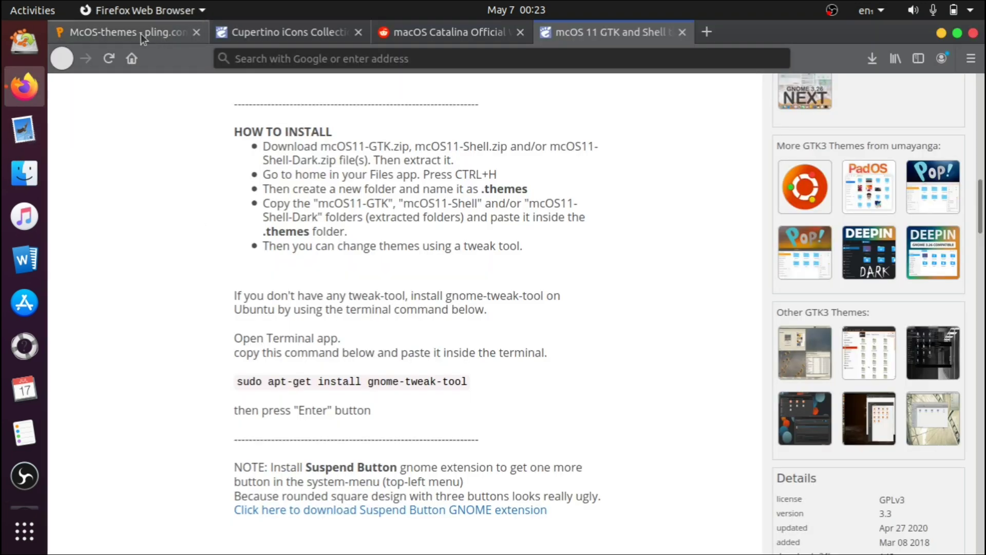
{"action": "left_click", "coordinate": [141, 34]}
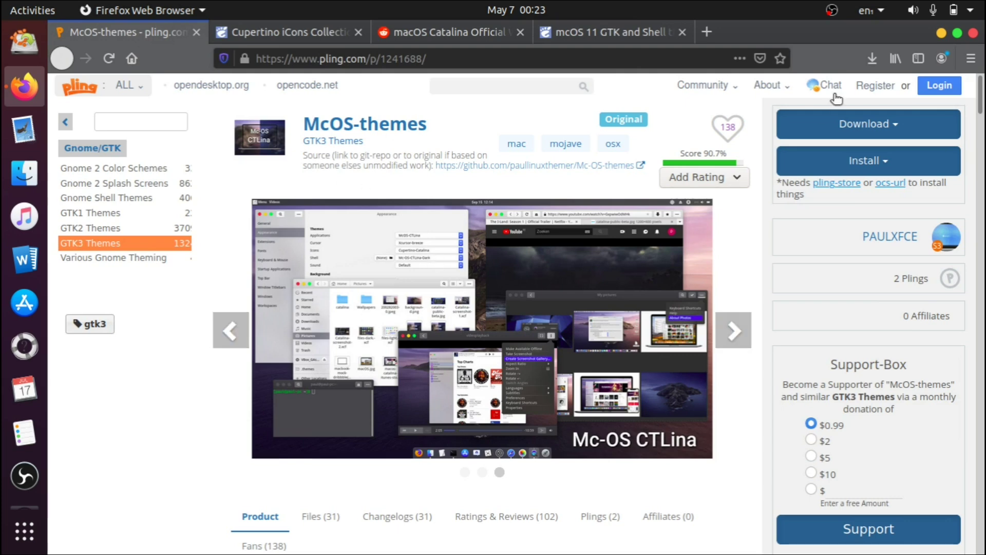
{"action": "left_click", "coordinate": [940, 33]}
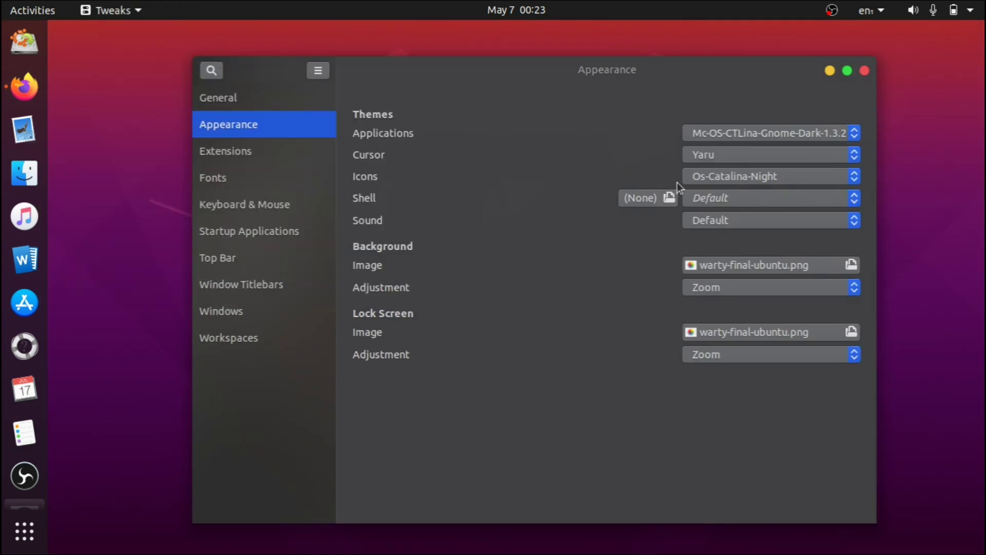
Step: Apply the McOS-CTLina-Gnome-1.3.2 shell theme and preview it in the calendar panel
{"action": "left_click", "coordinate": [716, 199]}
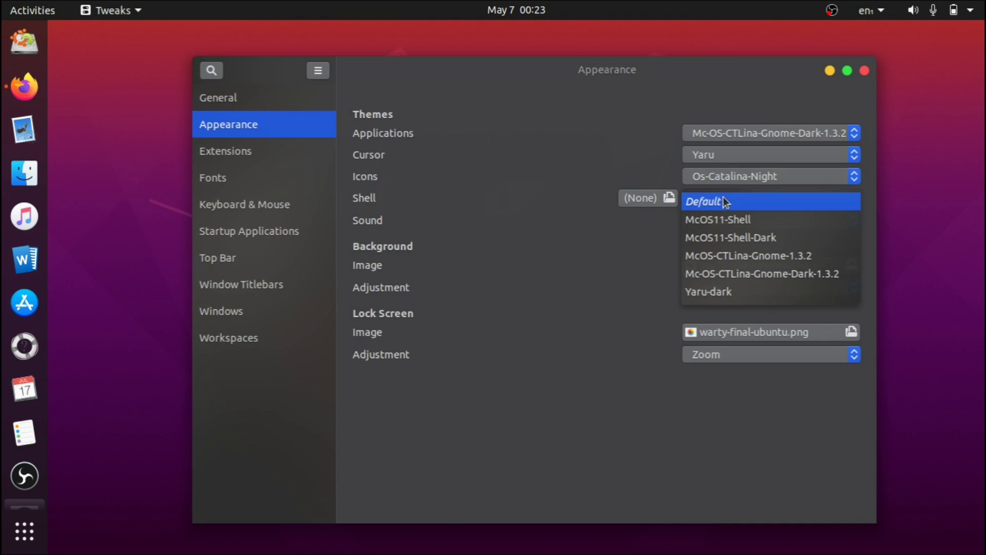
{"action": "left_click", "coordinate": [726, 256]}
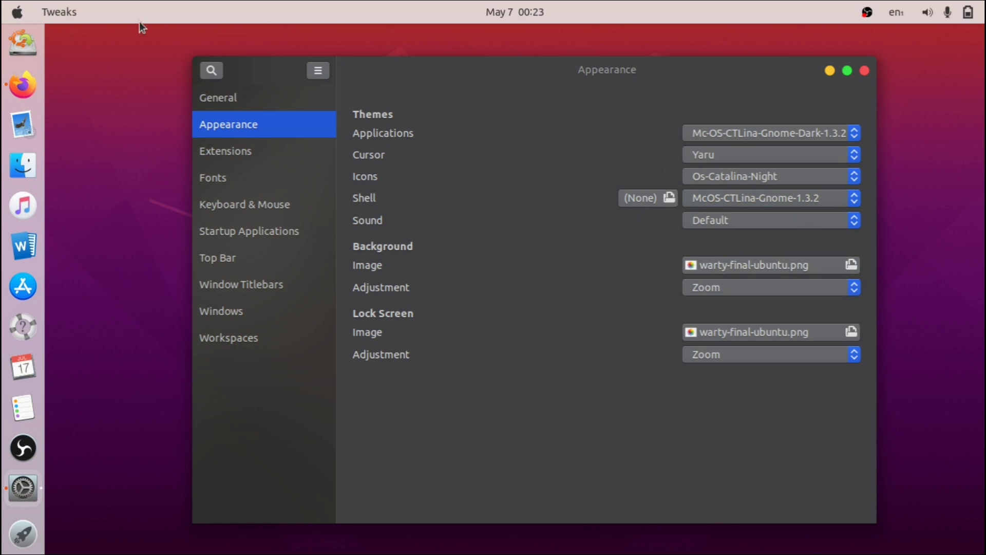
{"action": "left_click", "coordinate": [512, 11]}
{"action": "left_click", "coordinate": [513, 11]}
Step: Switch the shell to Mc-OS-CTLina-Gnome-Dark-1.3.2 and preview the calendar, desktop and app menus
{"action": "left_click", "coordinate": [795, 203]}
{"action": "left_click", "coordinate": [779, 223]}
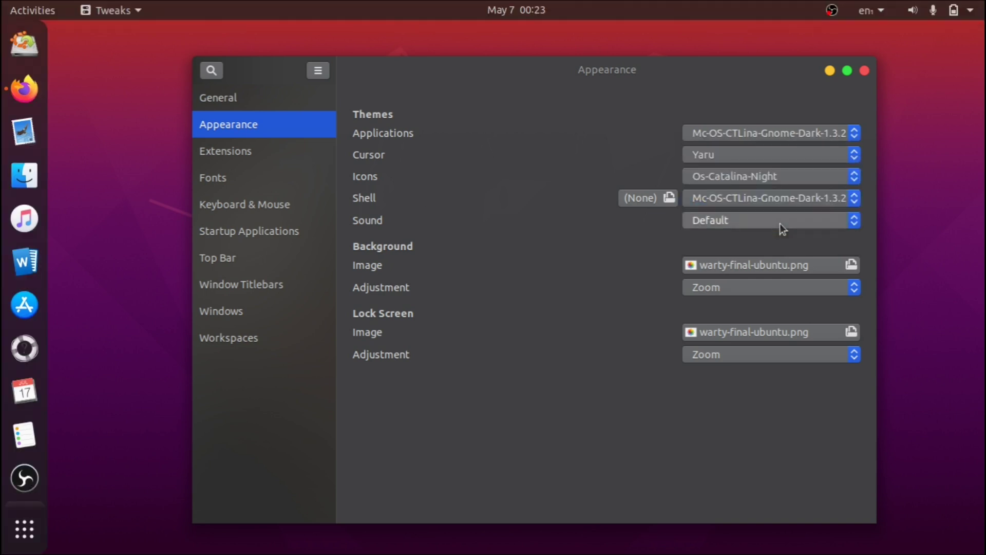
{"action": "left_click", "coordinate": [533, 10]}
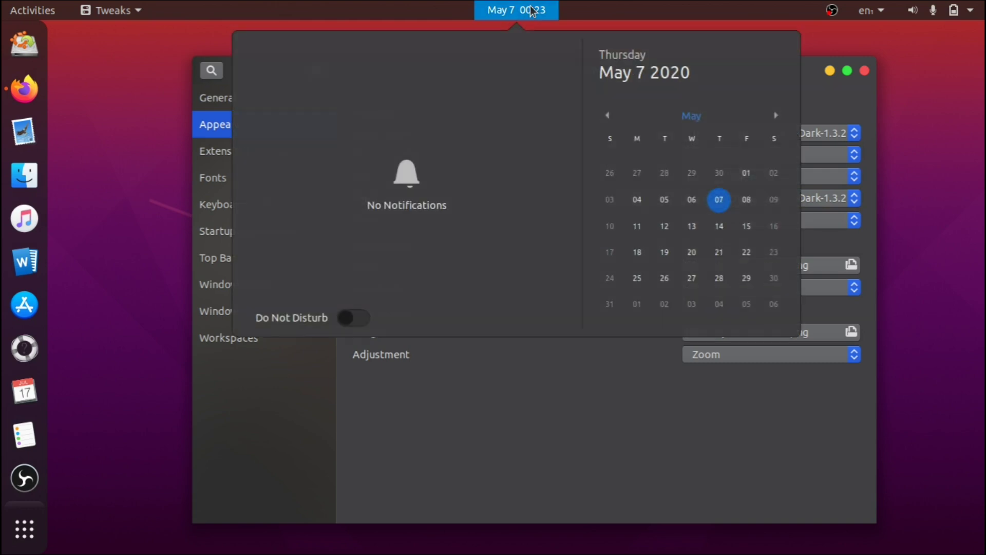
{"action": "left_click", "coordinate": [532, 10]}
{"action": "right_click", "coordinate": [121, 45]}
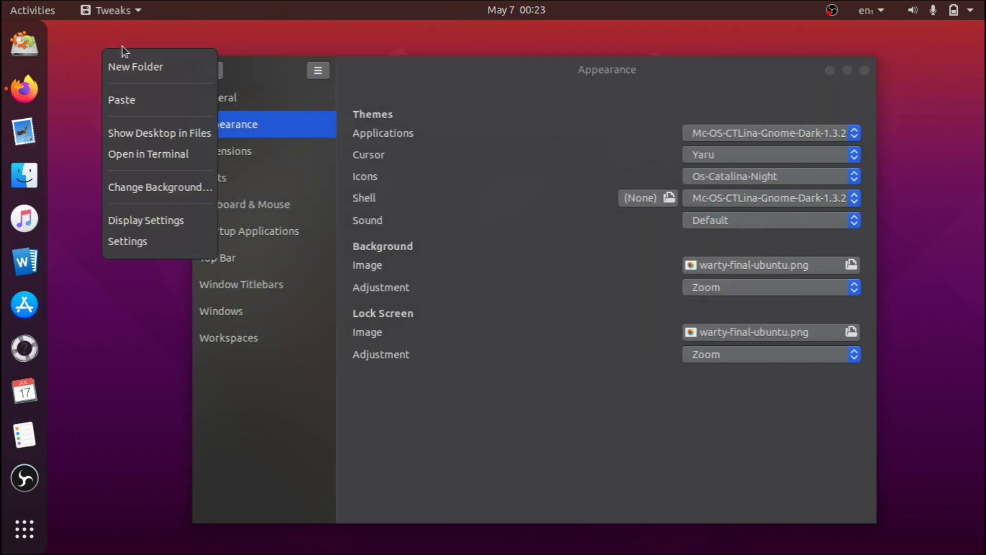
{"action": "left_click", "coordinate": [110, 10]}
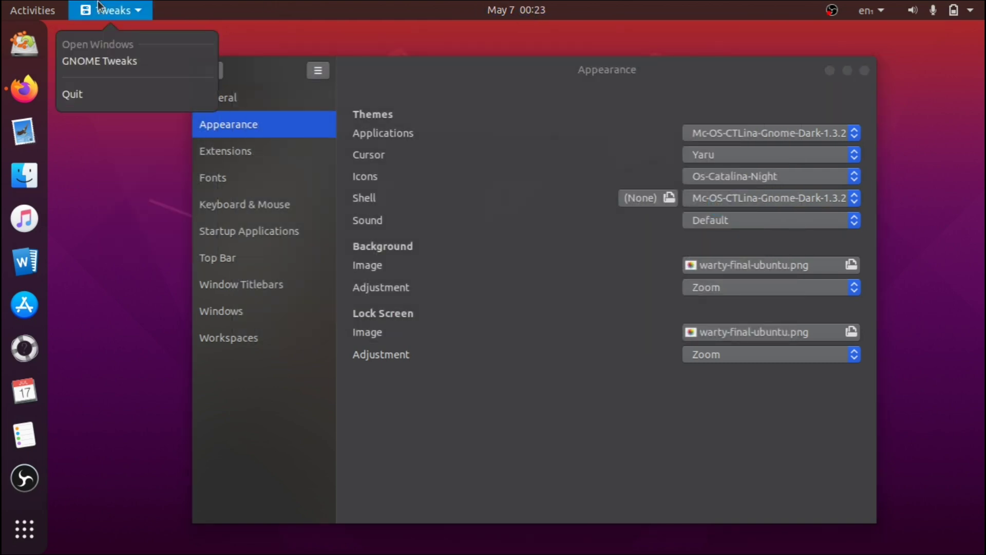
{"action": "left_click", "coordinate": [818, 175]}
{"action": "left_click", "coordinate": [719, 199]}
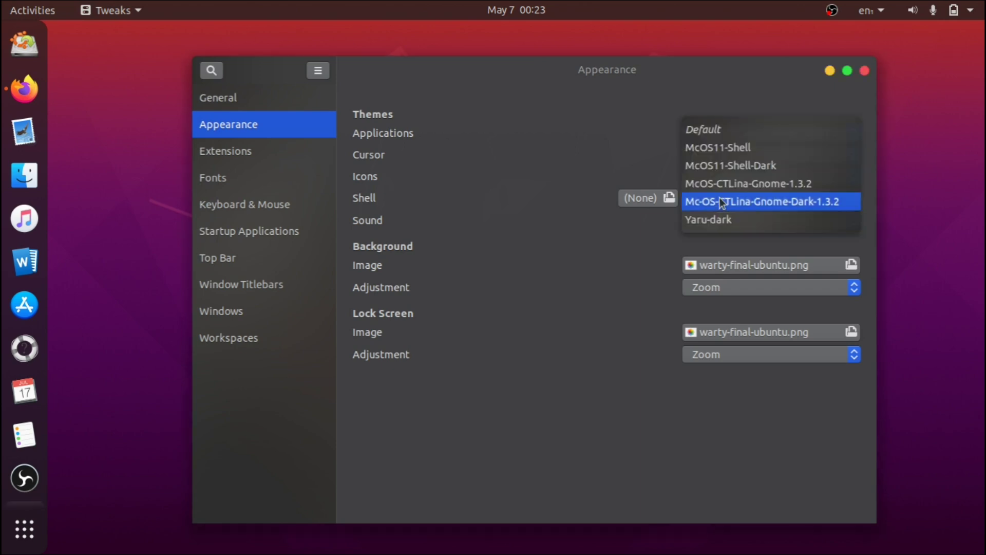
{"action": "left_click", "coordinate": [24, 88]}
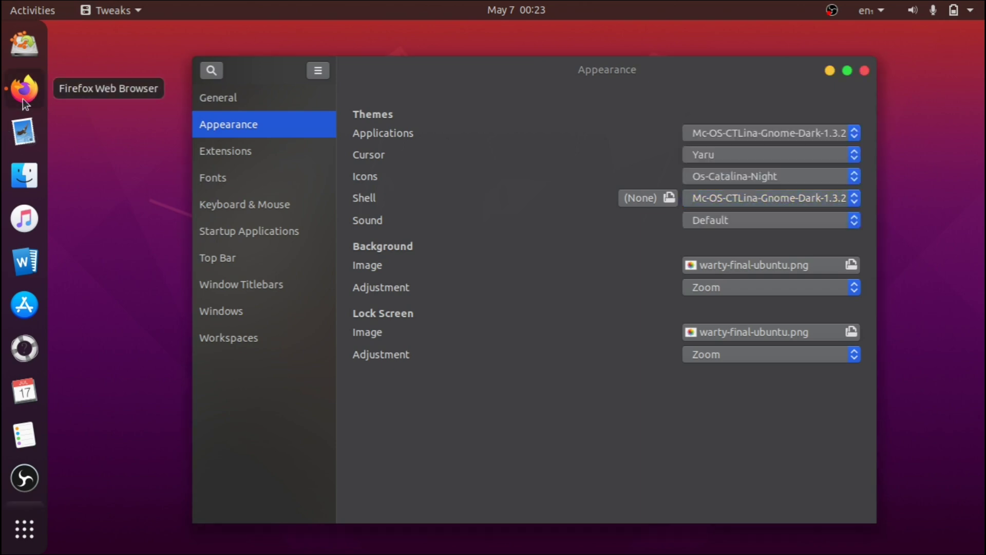
{"action": "left_click", "coordinate": [24, 89]}
{"action": "left_click", "coordinate": [565, 32]}
{"action": "scroll", "coordinate": [482, 201], "scroll_direction": "up", "scroll_amount": 10}
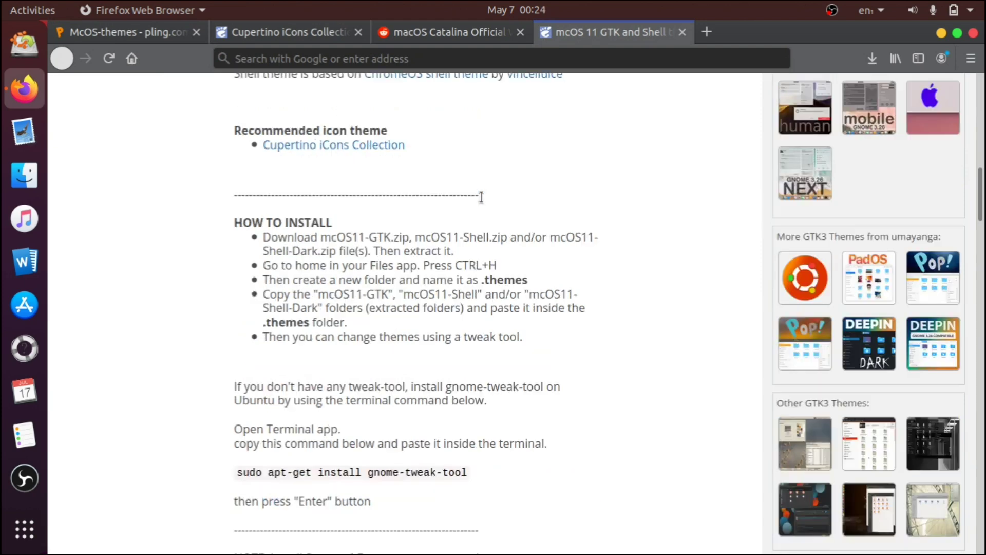
{"action": "scroll", "coordinate": [480, 196], "scroll_direction": "up", "scroll_amount": 8}
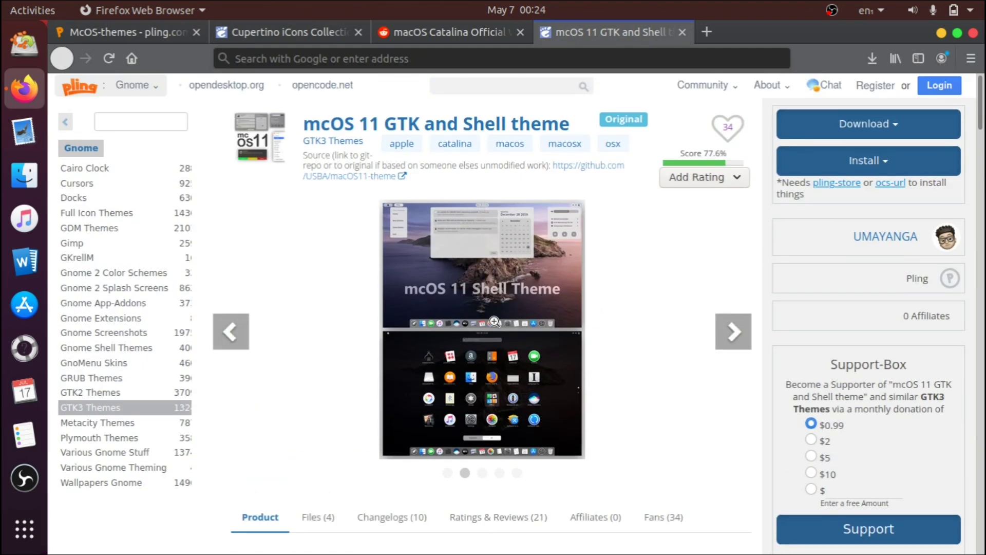
{"action": "left_click", "coordinate": [941, 32]}
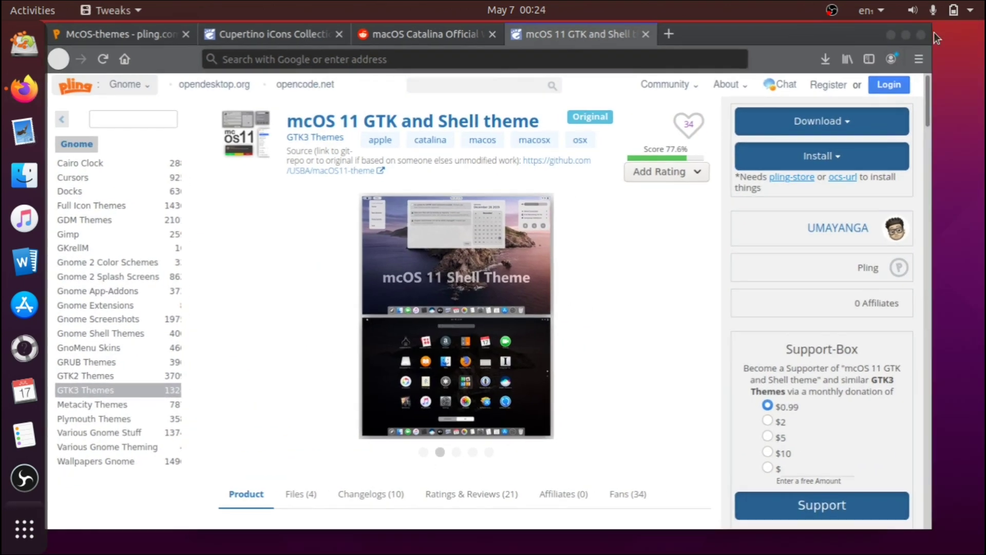
{"action": "left_click", "coordinate": [704, 199]}
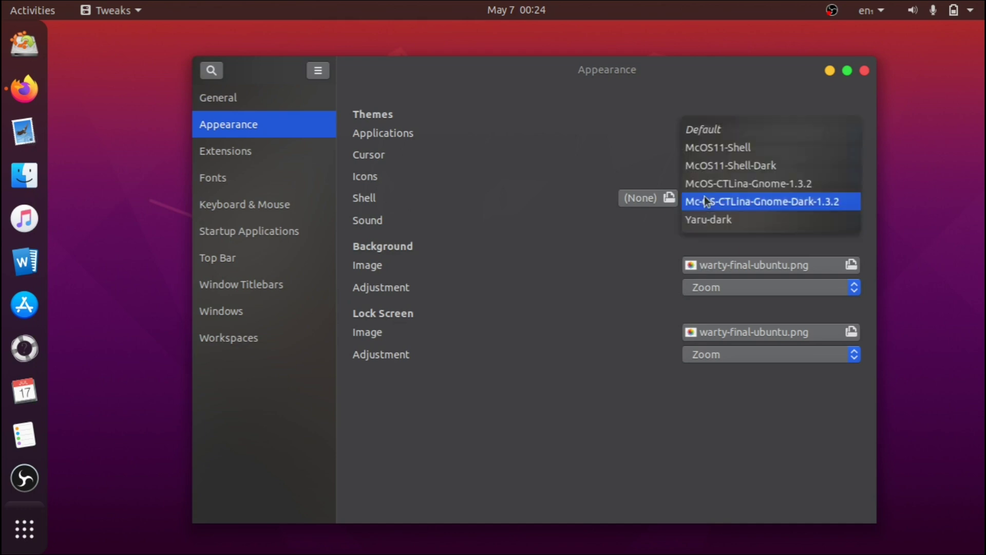
{"action": "left_click", "coordinate": [713, 153]}
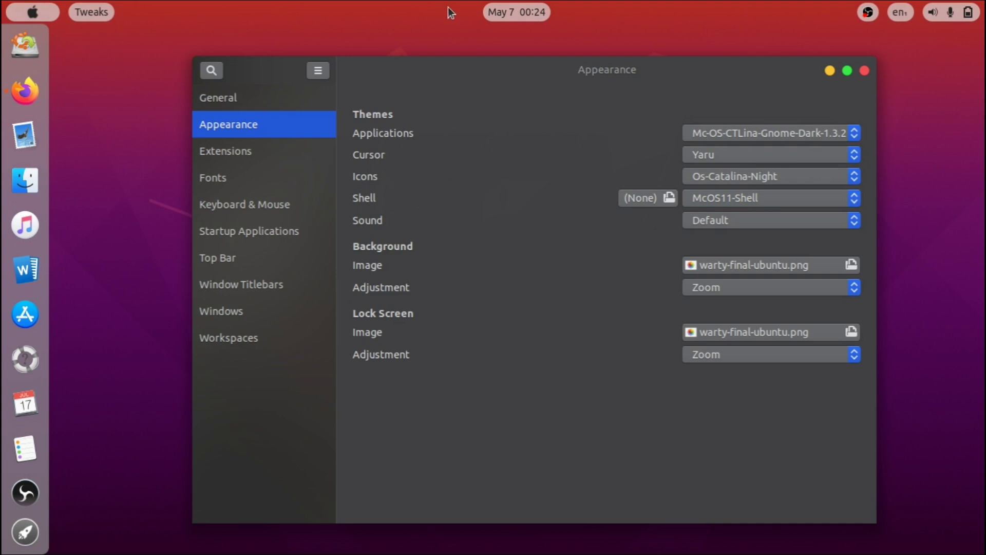
{"action": "left_click", "coordinate": [513, 14]}
{"action": "left_click", "coordinate": [514, 13]}
{"action": "left_click", "coordinate": [709, 198]}
{"action": "left_click", "coordinate": [726, 214]}
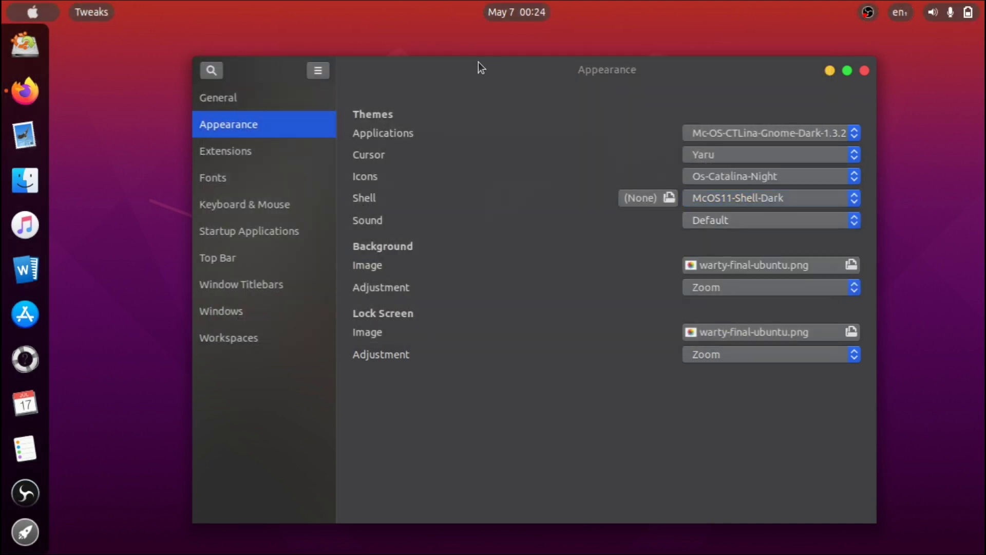
{"action": "left_click", "coordinate": [701, 201]}
{"action": "key", "text": "Escape"}
{"action": "key", "text": "Up"}
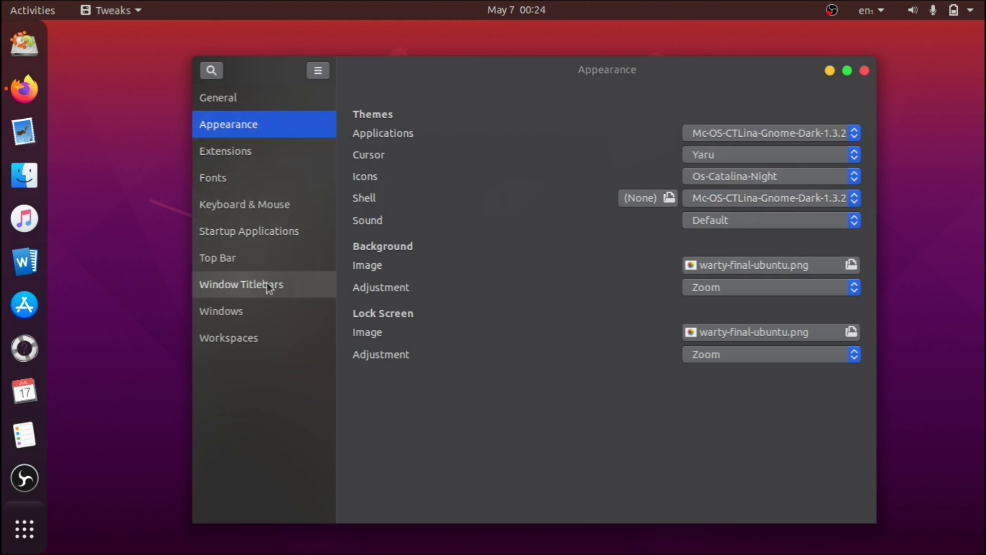
Step: On the Extensions page, switch off the Ubuntu dock extension
{"action": "left_click", "coordinate": [247, 153]}
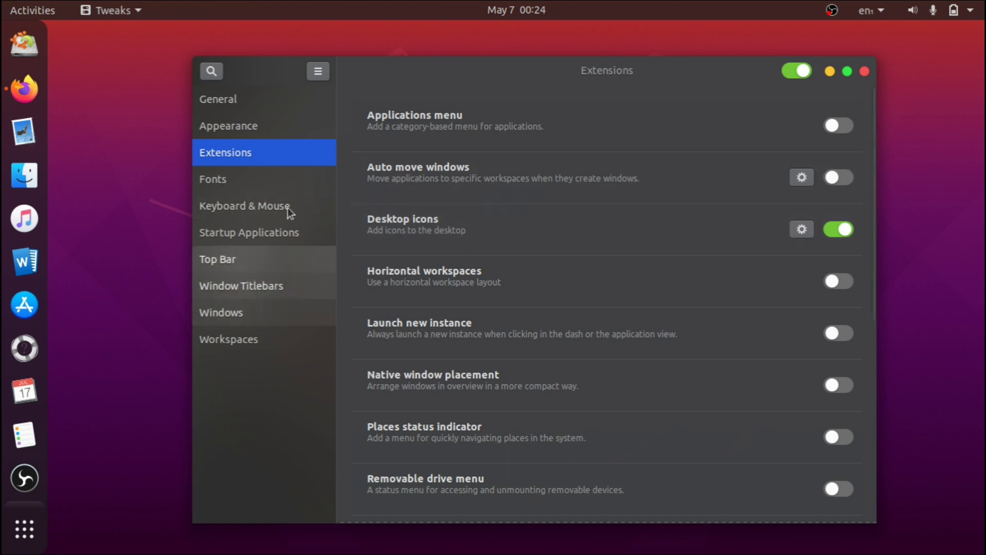
{"action": "scroll", "coordinate": [431, 156], "scroll_direction": "down", "scroll_amount": 8}
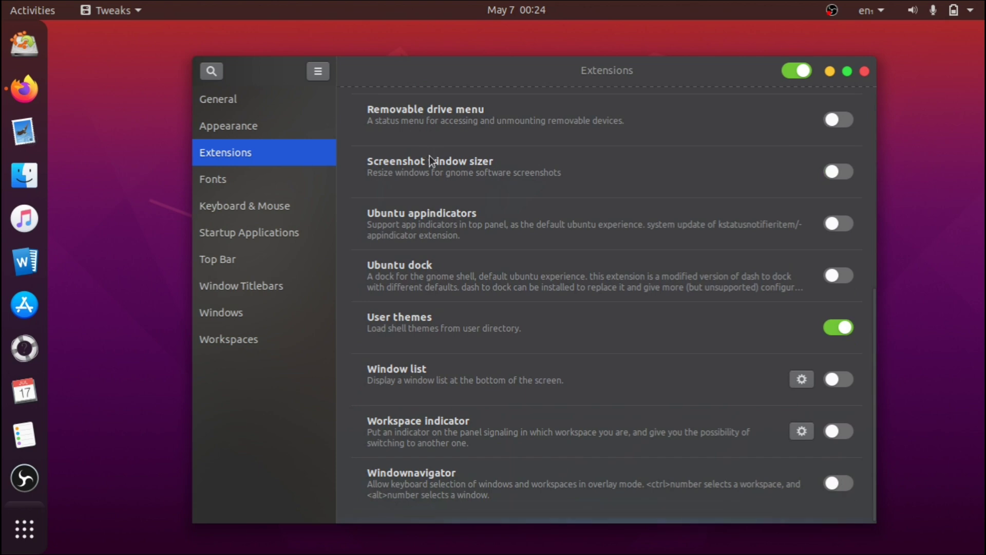
{"action": "scroll", "coordinate": [431, 155], "scroll_direction": "up", "scroll_amount": 7}
{"action": "scroll", "coordinate": [431, 156], "scroll_direction": "down", "scroll_amount": 5}
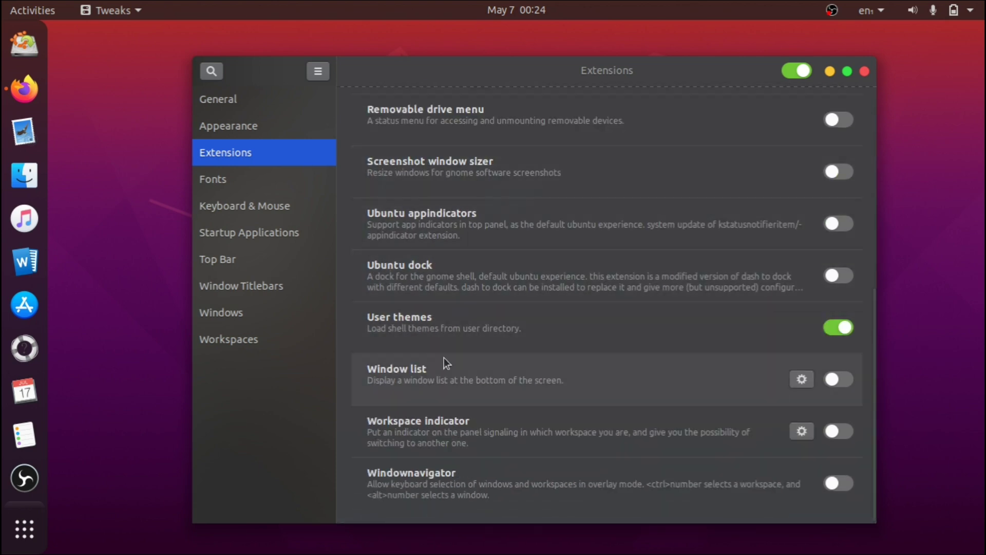
{"action": "left_click", "coordinate": [837, 276]}
{"action": "scroll", "coordinate": [630, 386], "scroll_direction": "up", "scroll_amount": 2}
{"action": "scroll", "coordinate": [630, 386], "scroll_direction": "down", "scroll_amount": 2}
{"action": "scroll", "coordinate": [630, 386], "scroll_direction": "up", "scroll_amount": 7}
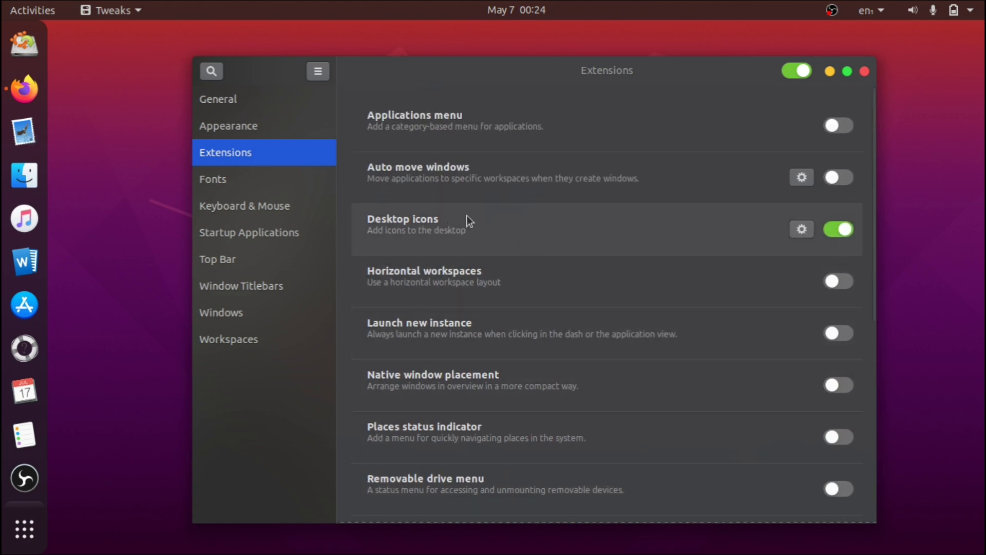
Step: Check the Desktop icons extension settings, then review the rest of the extensions list
{"action": "left_click", "coordinate": [801, 230]}
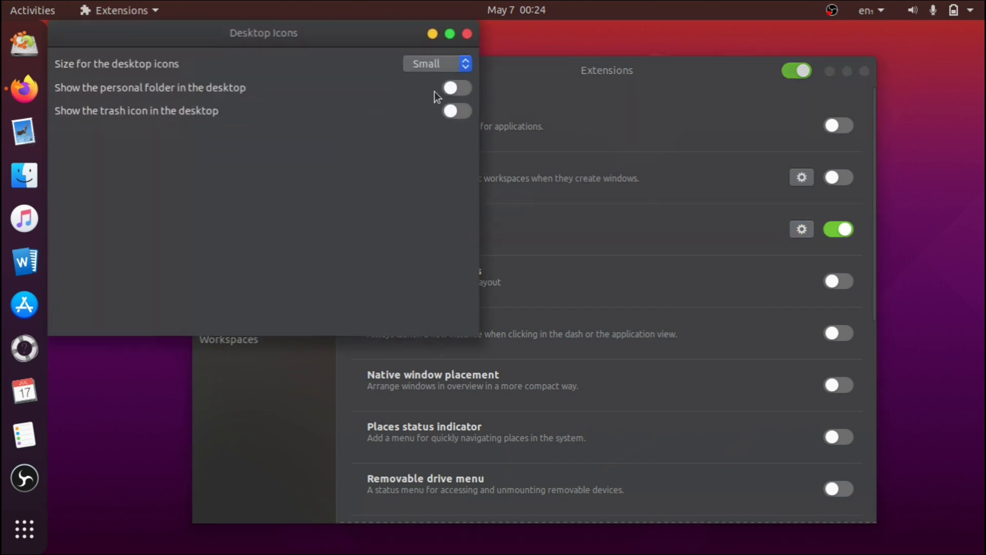
{"action": "left_click", "coordinate": [467, 34]}
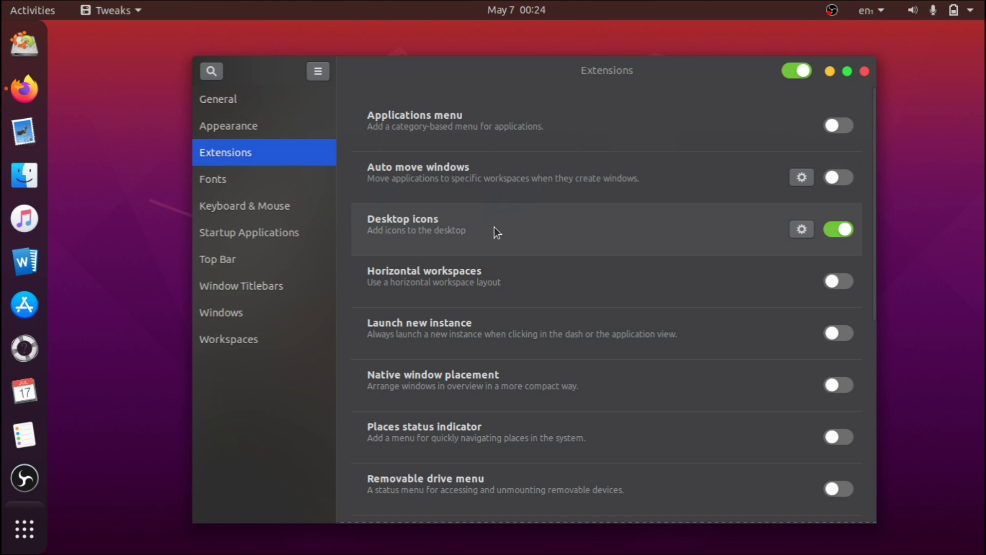
{"action": "scroll", "coordinate": [399, 307], "scroll_direction": "down", "scroll_amount": 1}
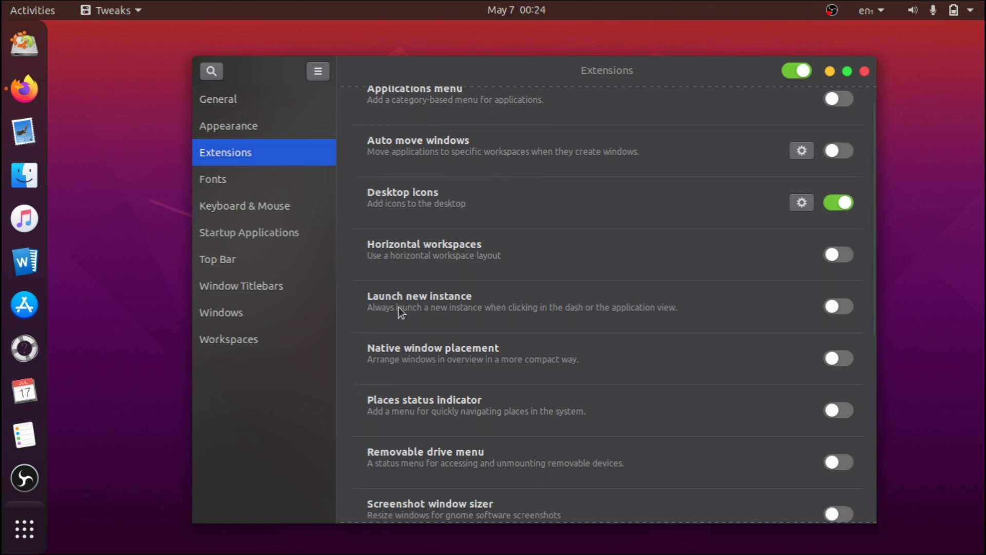
{"action": "scroll", "coordinate": [398, 306], "scroll_direction": "down", "scroll_amount": 3}
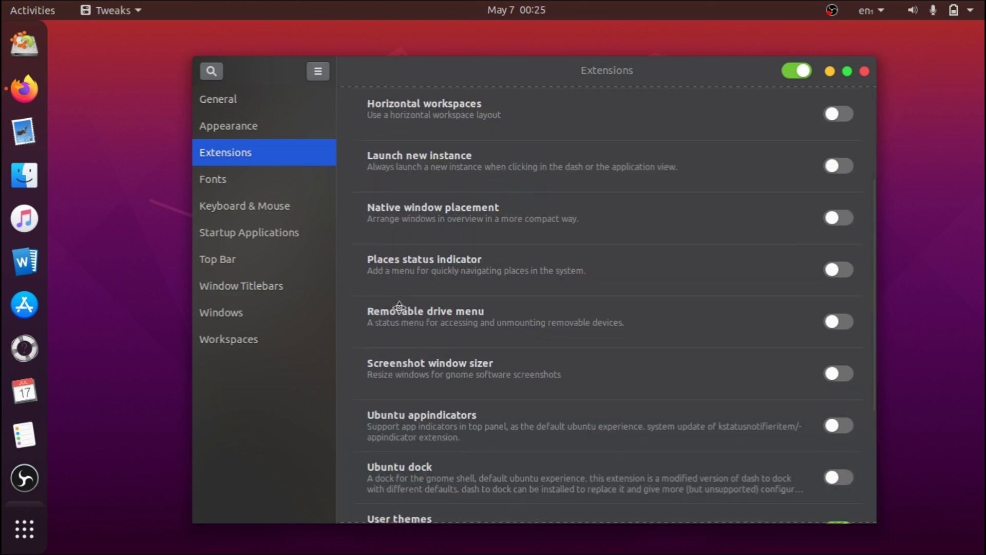
{"action": "scroll", "coordinate": [398, 306], "scroll_direction": "down", "scroll_amount": 4}
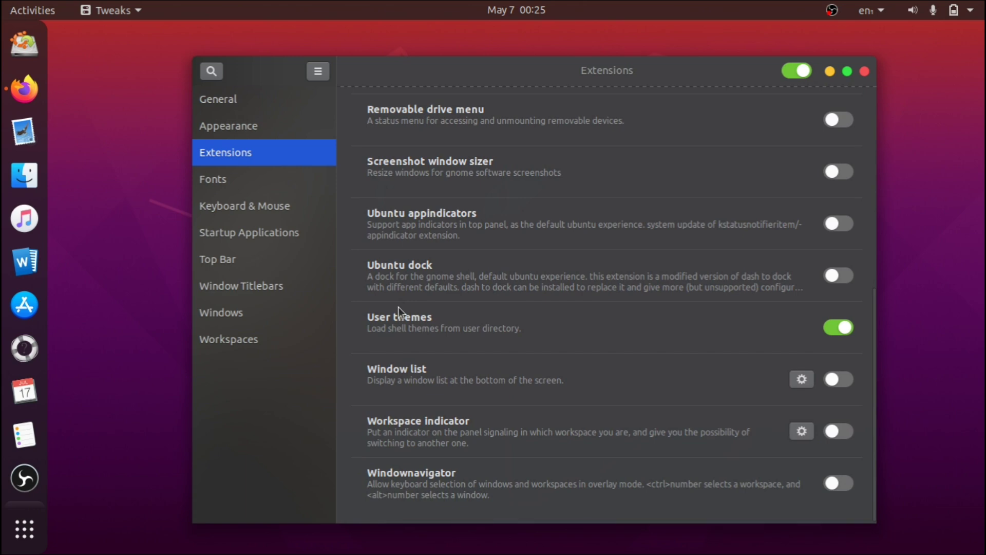
{"action": "scroll", "coordinate": [380, 175], "scroll_direction": "up", "scroll_amount": 7}
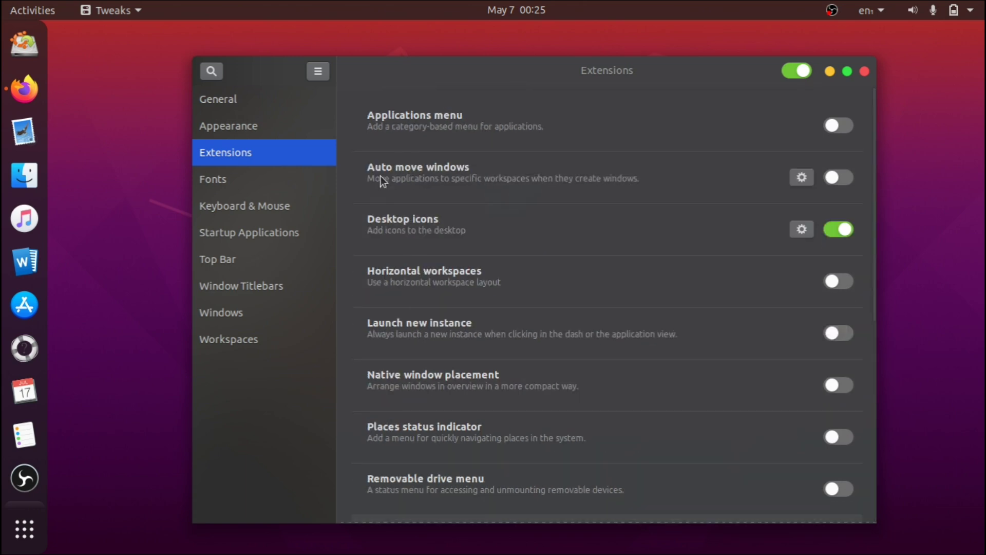
{"action": "scroll", "coordinate": [380, 176], "scroll_direction": "down", "scroll_amount": 5}
{"action": "scroll", "coordinate": [381, 176], "scroll_direction": "down", "scroll_amount": 5}
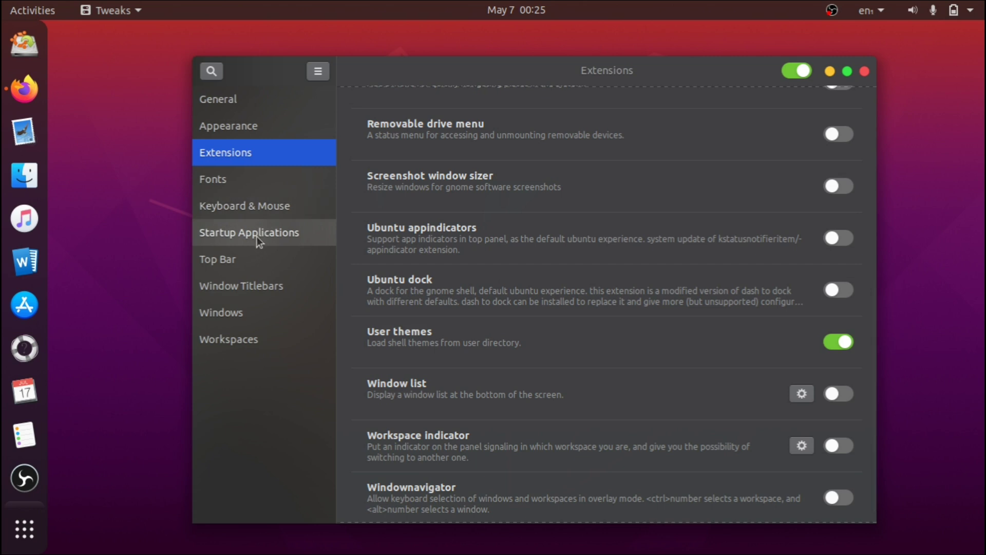
Step: Set Window Titlebars button Placement to Left and maximize the Tweaks window
{"action": "left_click", "coordinate": [270, 280]}
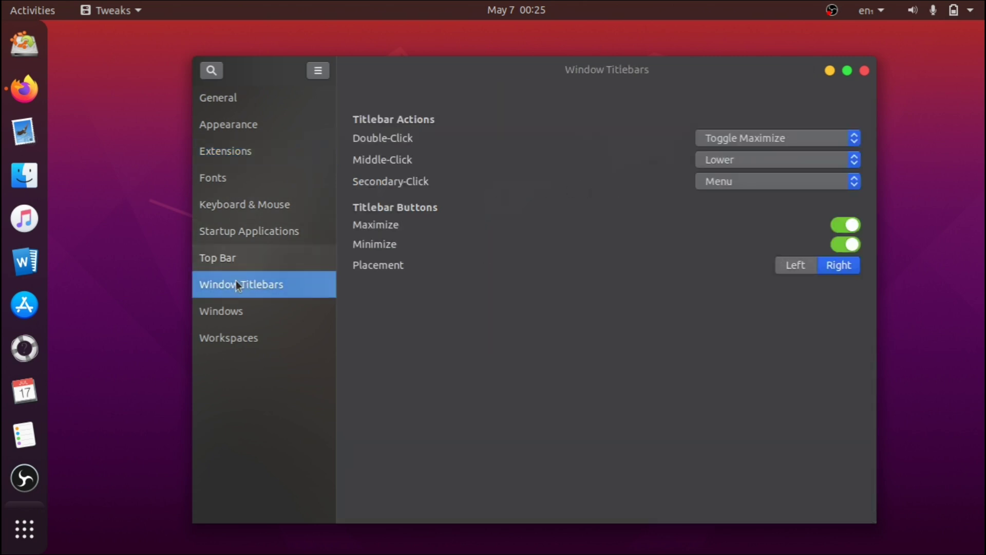
{"action": "left_click", "coordinate": [797, 266]}
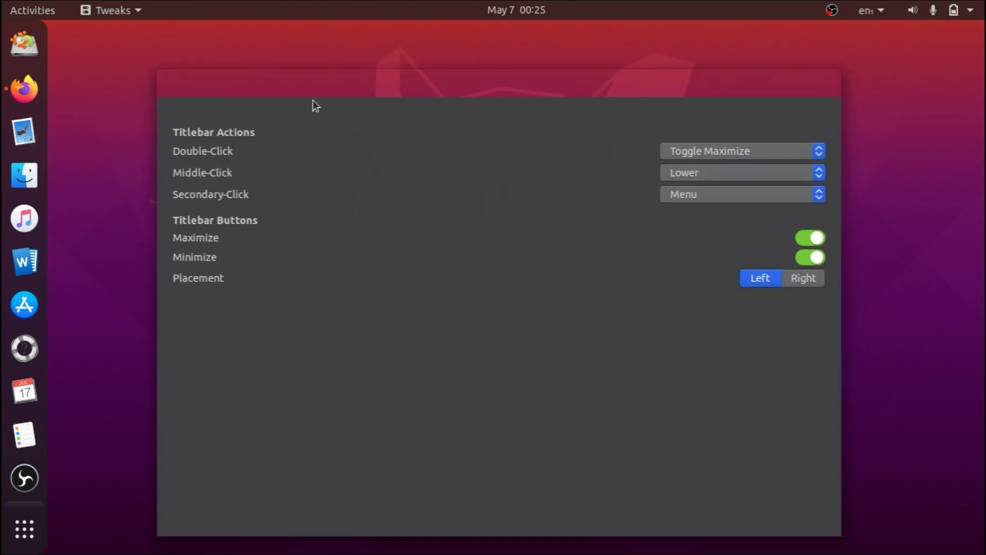
{"action": "double_click", "coordinate": [324, 86]}
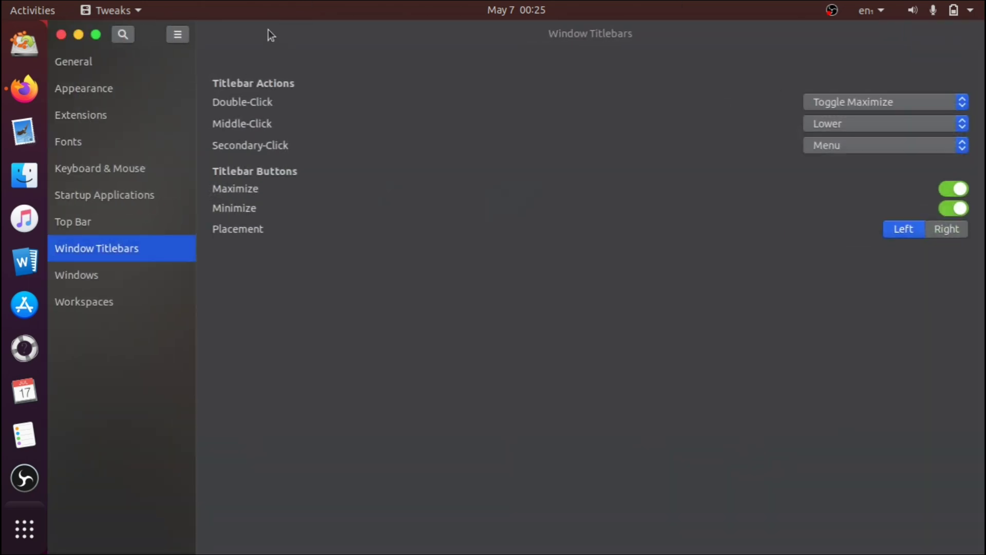
{"action": "left_click_drag", "start_coordinate": [269, 31], "coordinate": [350, 40]}
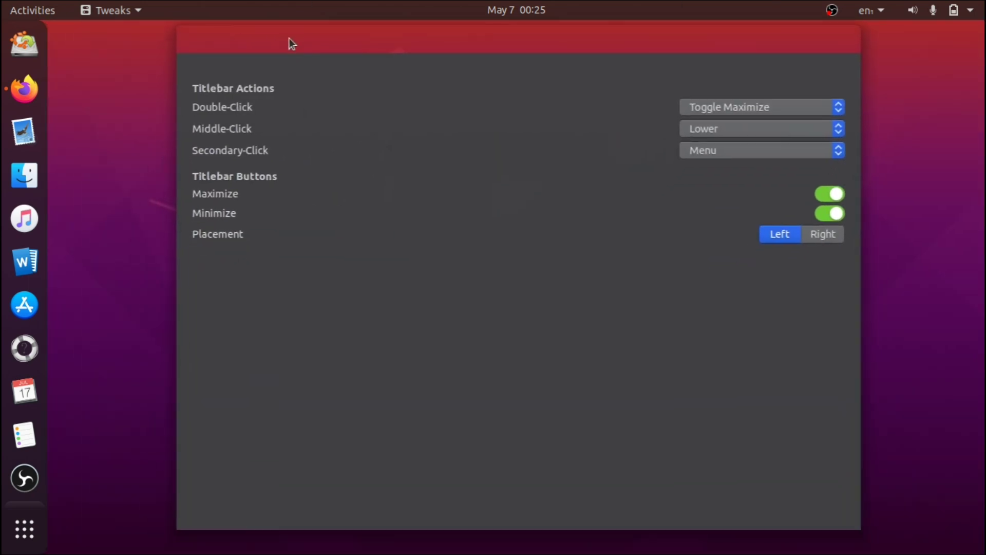
Step: Close Tweaks, then open the Home folder in Files, maximize and restore it, and close it
{"action": "left_click_drag", "start_coordinate": [289, 38], "coordinate": [283, 1]}
{"action": "left_click", "coordinate": [63, 35]}
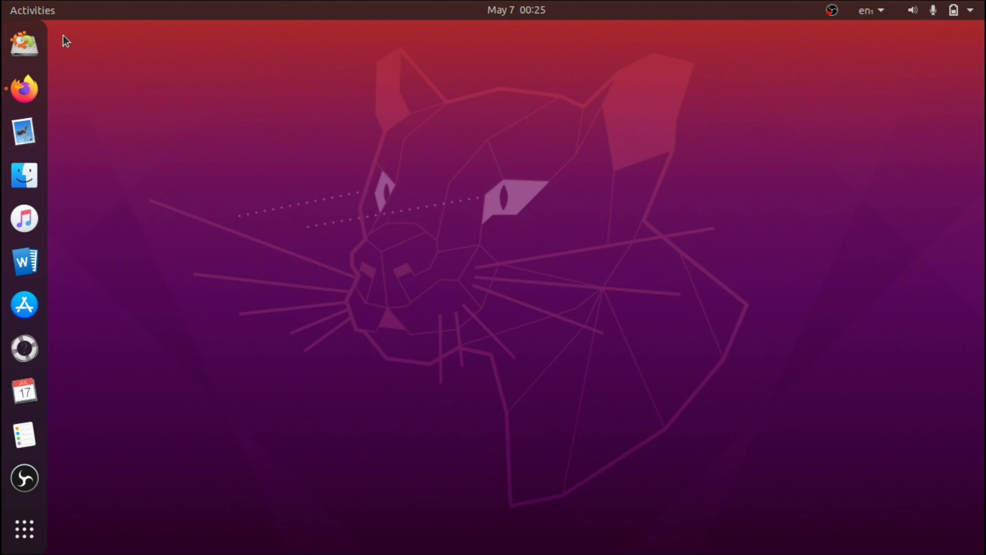
{"action": "left_click", "coordinate": [20, 177]}
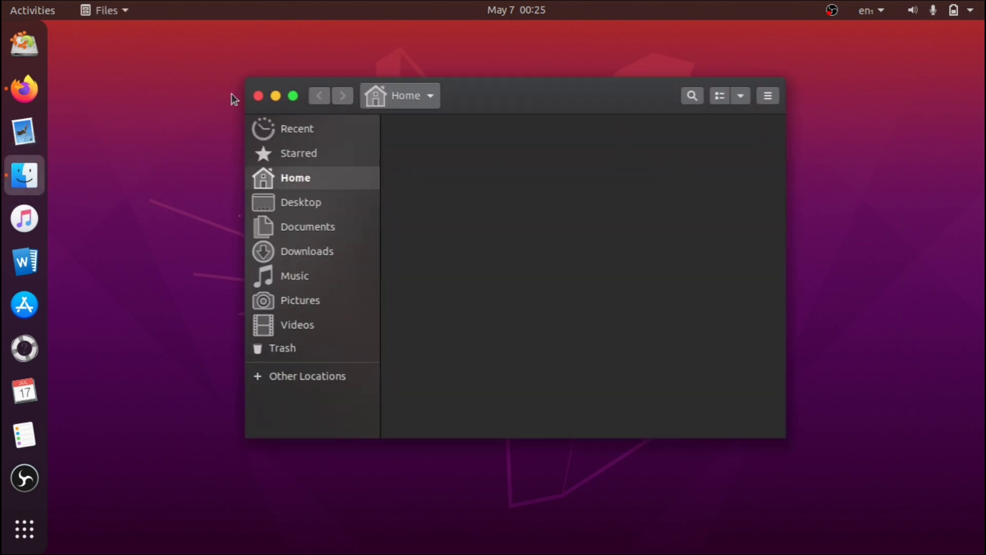
{"action": "left_click_drag", "start_coordinate": [503, 100], "coordinate": [498, 6]}
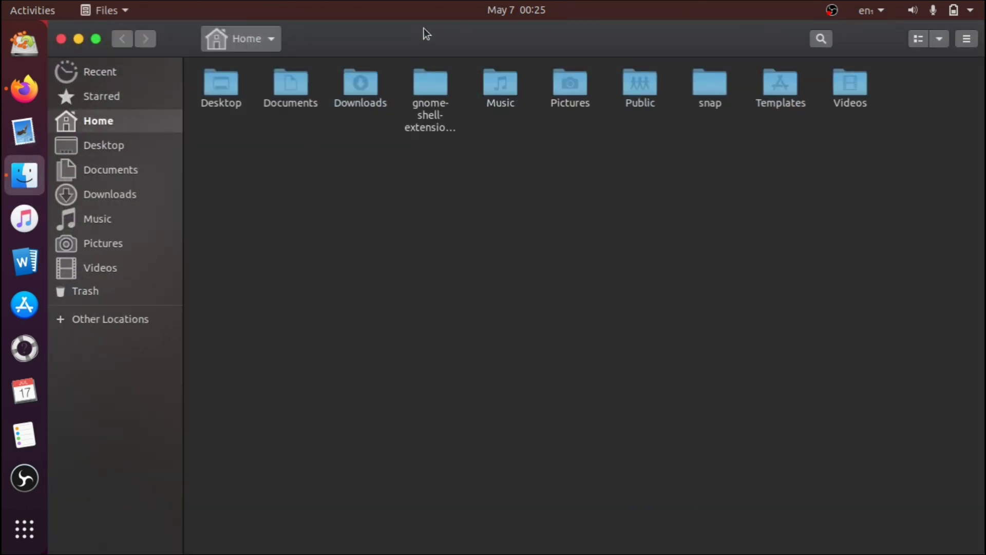
{"action": "left_click_drag", "start_coordinate": [410, 36], "coordinate": [510, 102]}
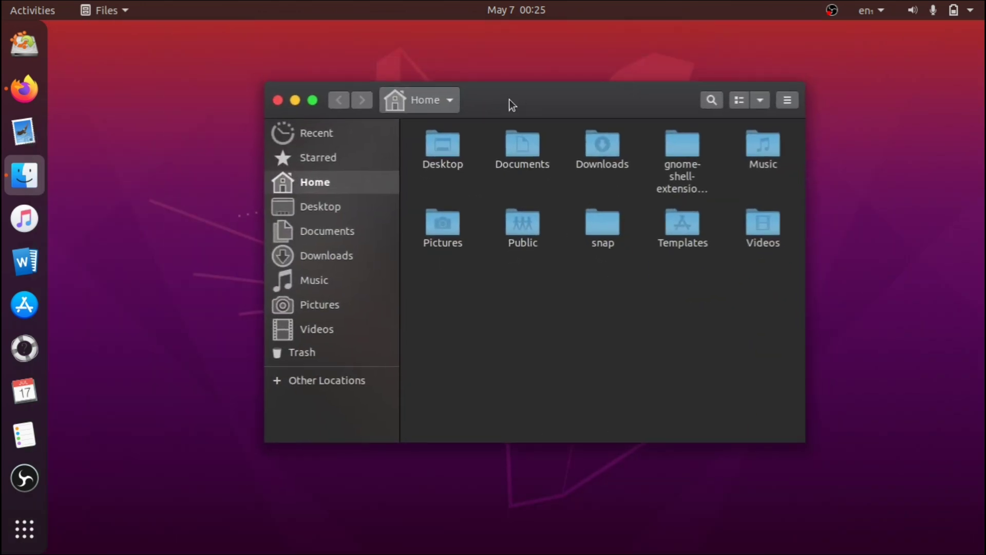
{"action": "left_click", "coordinate": [276, 98]}
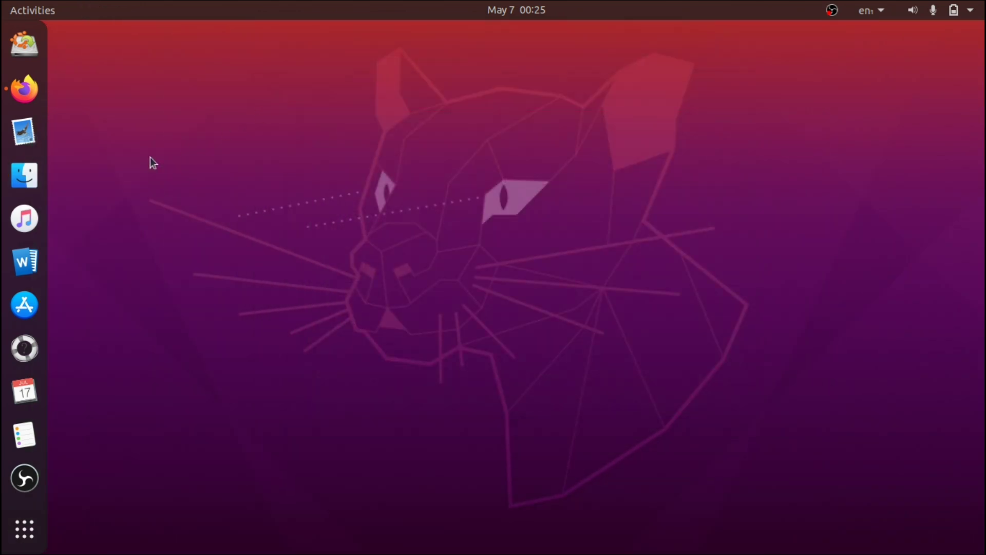
Step: View the Plex Media Server page in Ubuntu Software, close the store, and launch LibreOffice Writer
{"action": "left_click", "coordinate": [24, 305]}
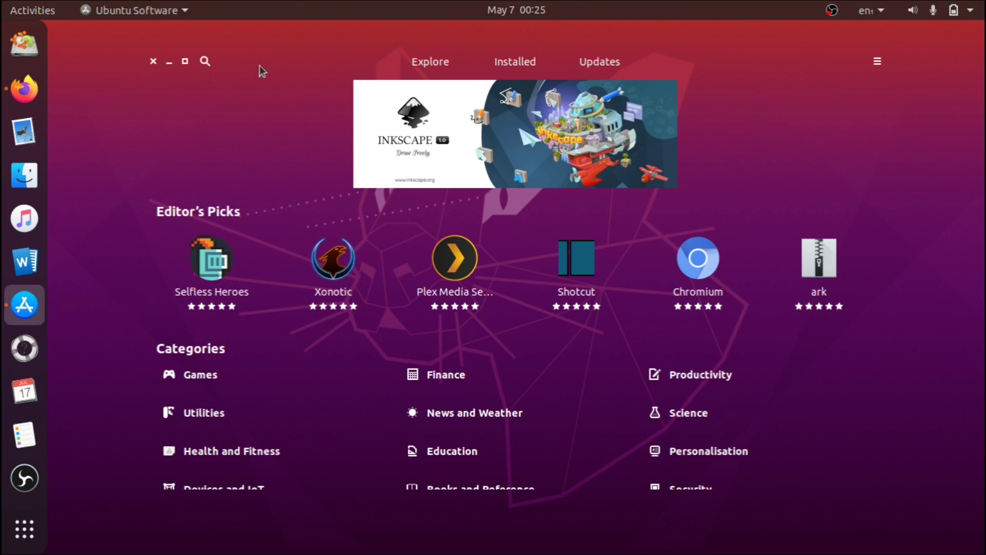
{"action": "left_click_drag", "start_coordinate": [260, 66], "coordinate": [291, 70]}
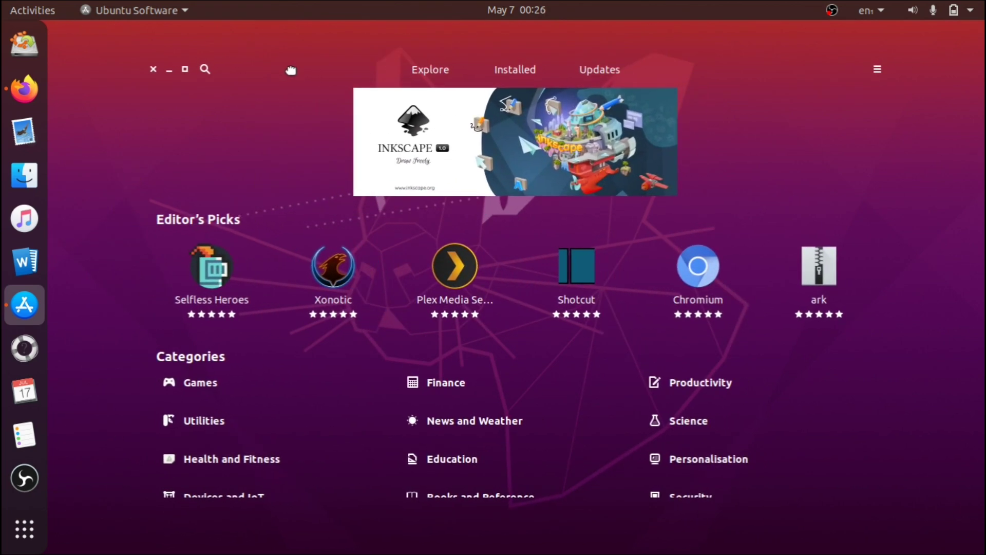
{"action": "left_click", "coordinate": [435, 274]}
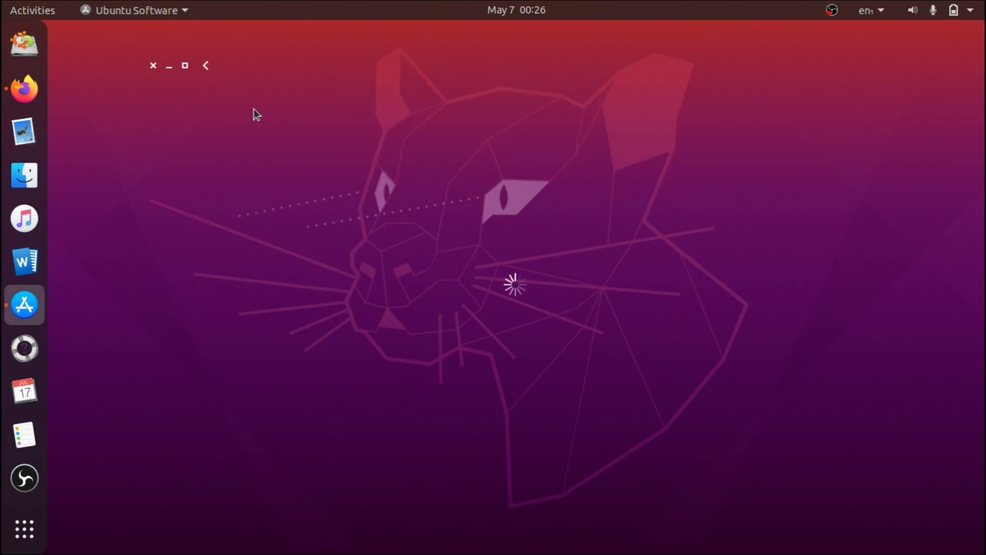
{"action": "left_click", "coordinate": [205, 67]}
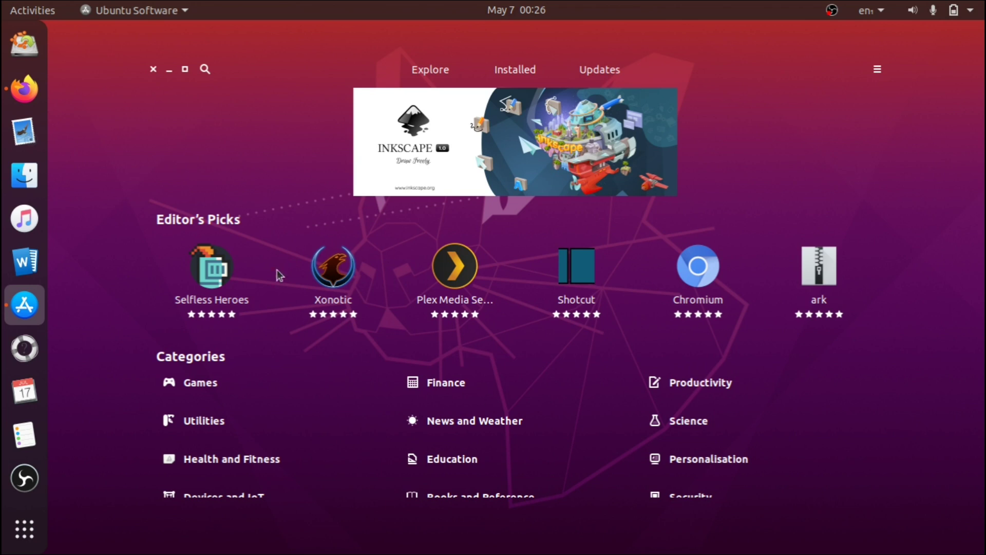
{"action": "left_click", "coordinate": [153, 69]}
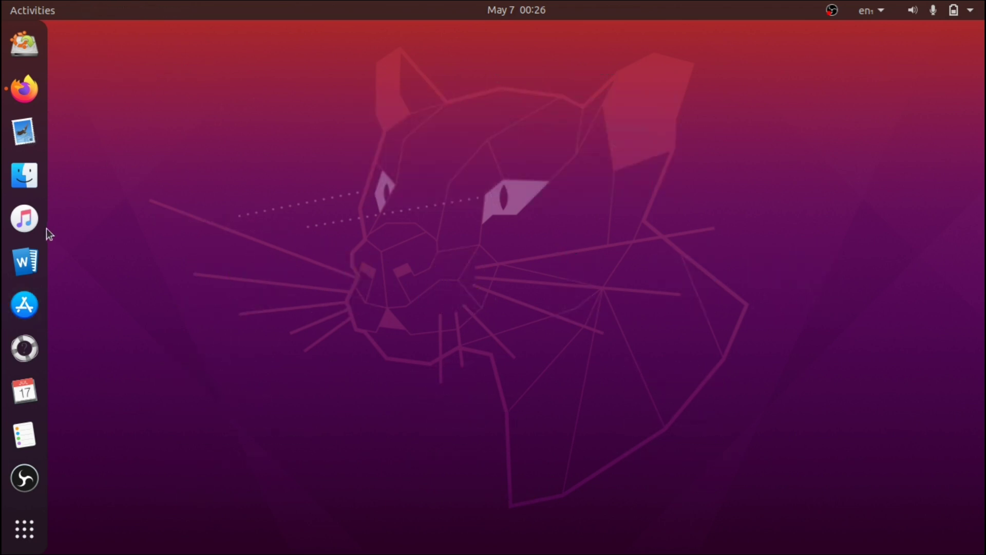
{"action": "left_click", "coordinate": [24, 262]}
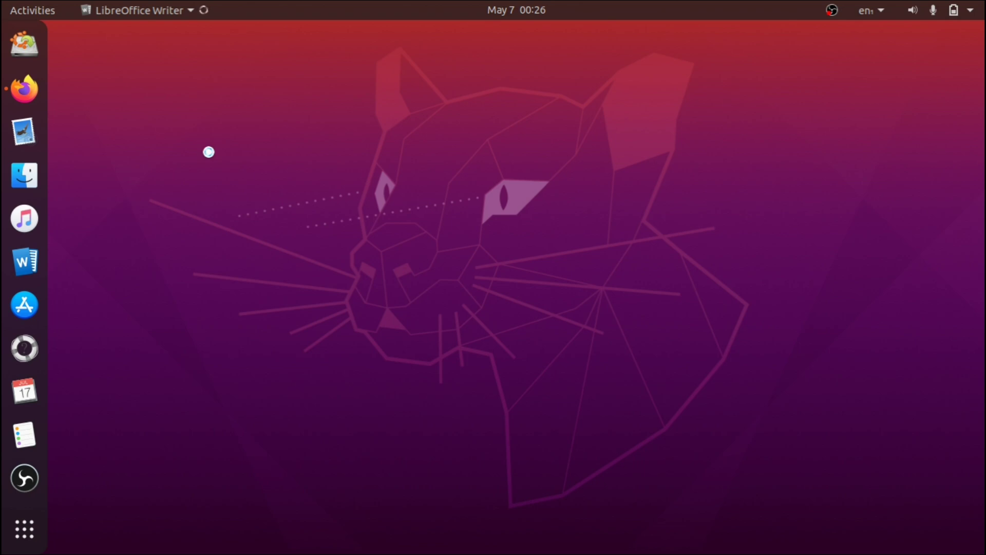
Step: Open a terminal, edit the recalled apt install command into dconf-editor, and run it
{"action": "key", "text": "ctrl+alt+t"}
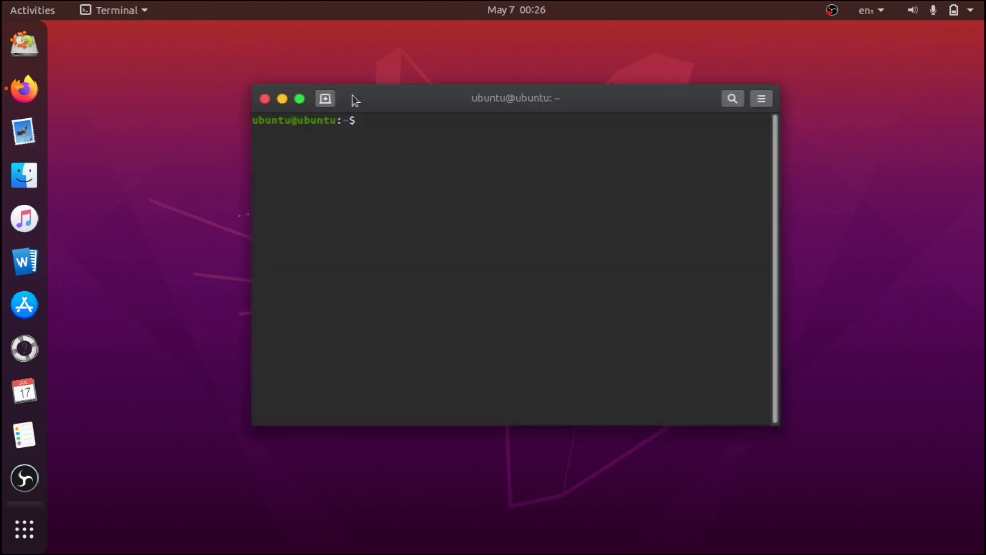
{"action": "left_click_drag", "start_coordinate": [352, 96], "coordinate": [339, 117]}
{"action": "type", "text": "sudo nautilus"}
{"action": "key", "text": "Up"}
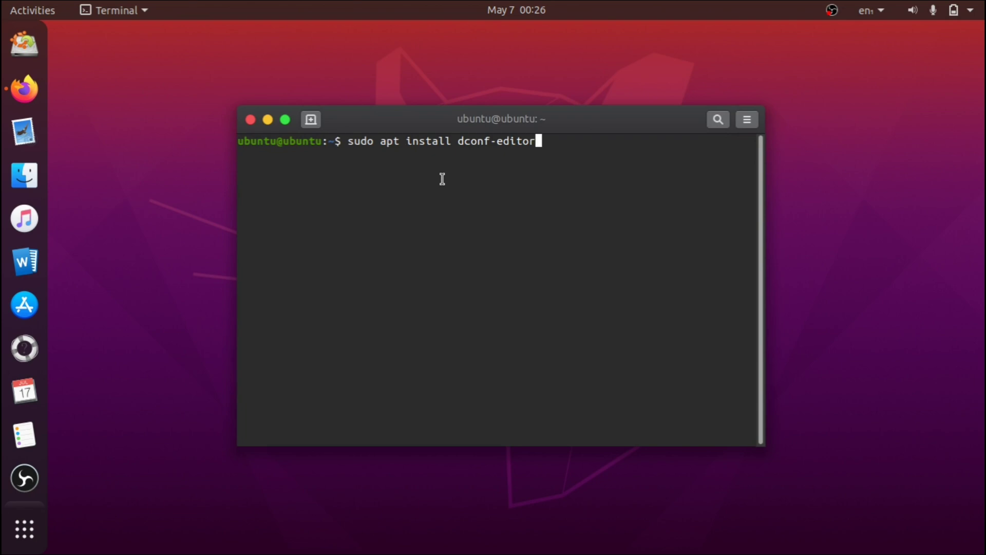
{"action": "triple_click", "coordinate": [265, 139]}
{"action": "left_click", "coordinate": [562, 148]}
{"action": "left_click_drag", "start_coordinate": [562, 138], "coordinate": [378, 149]}
{"action": "key", "text": "BackSpace"}
{"action": "key", "text": "BackSpace"}
{"action": "key", "text": "BackSpace"}
{"action": "key", "text": "BackSpace"}
{"action": "key", "text": "BackSpace"}
{"action": "key", "text": "BackSpace"}
{"action": "key", "text": "BackSpace"}
{"action": "key", "text": "BackSpace"}
{"action": "key", "text": "BackSpace"}
{"action": "key", "text": "BackSpace"}
{"action": "key", "text": "BackSpace"}
{"action": "key", "text": "BackSpace"}
{"action": "key", "text": "BackSpace"}
{"action": "key", "text": "BackSpace"}
{"action": "key", "text": "BackSpace"}
{"action": "key", "text": "BackSpace"}
{"action": "key", "text": "BackSpace"}
{"action": "key", "text": "BackSpace"}
{"action": "key", "text": "BackSpace"}
{"action": "key", "text": "BackSpace"}
{"action": "key", "text": "BackSpace"}
{"action": "key", "text": "BackSpace"}
{"action": "key", "text": "BackSpace"}
{"action": "key", "text": "BackSpace"}
{"action": "key", "text": "BackSpace"}
{"action": "key", "text": "BackSpace"}
{"action": "key", "text": "BackSpace"}
{"action": "key", "text": "BackSpace"}
{"action": "key", "text": "BackSpace"}
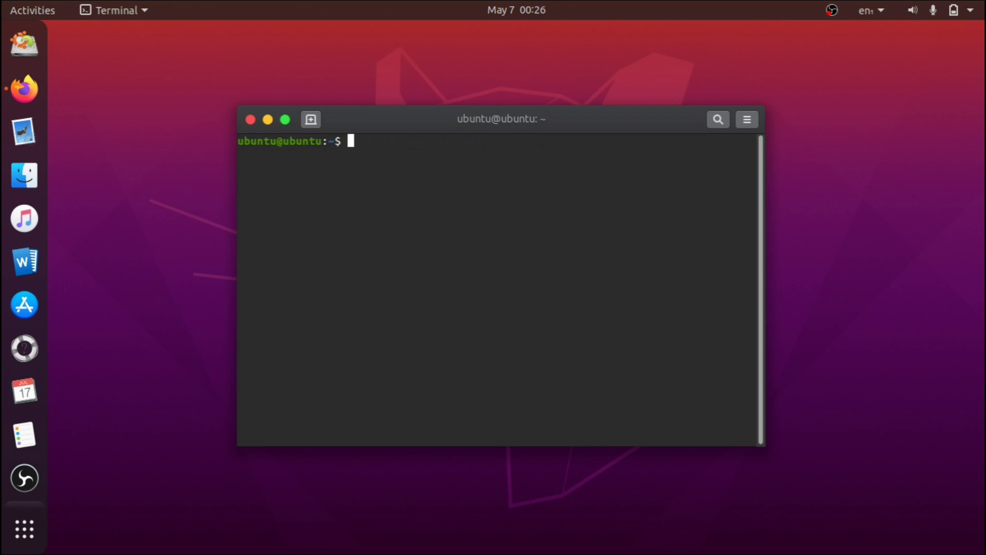
{"action": "type", "text": "d"}
{"action": "type", "text": "conf-editor"}
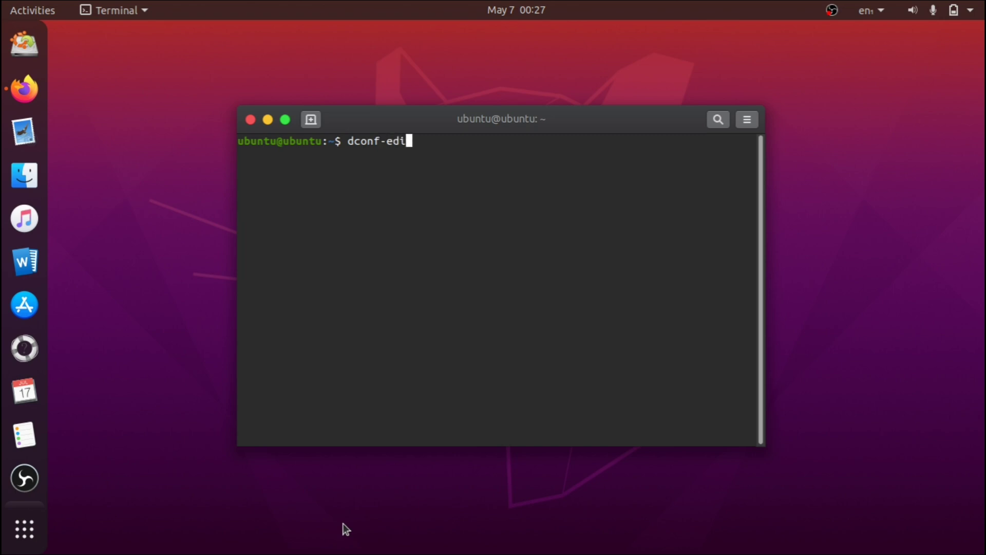
{"action": "key", "text": "Return"}
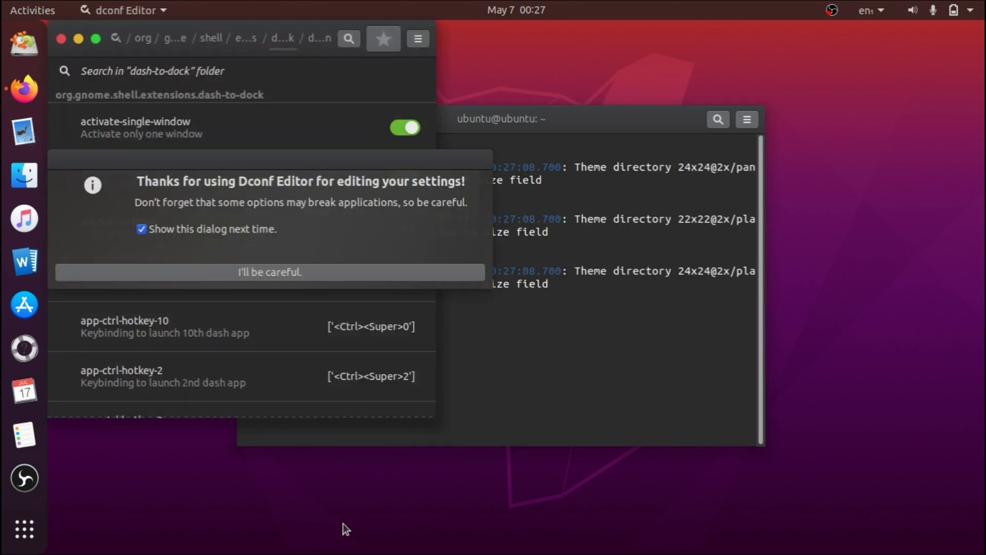
Step: Dismiss dconf Editor's caution notice and navigate the path bar to /org/gnome
{"action": "left_click", "coordinate": [341, 271]}
{"action": "left_click_drag", "start_coordinate": [133, 39], "coordinate": [350, 110]}
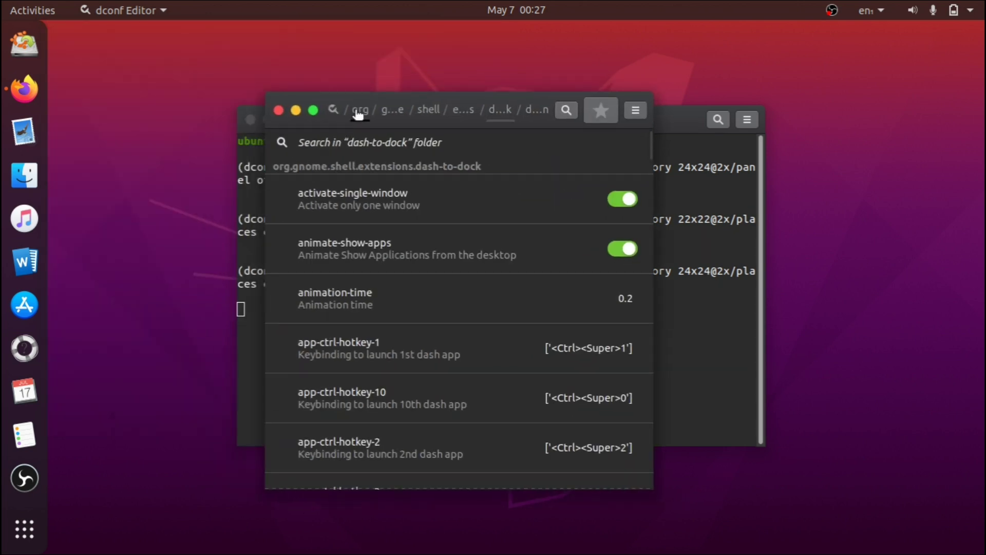
{"action": "left_click", "coordinate": [350, 110]}
{"action": "left_click", "coordinate": [333, 110]}
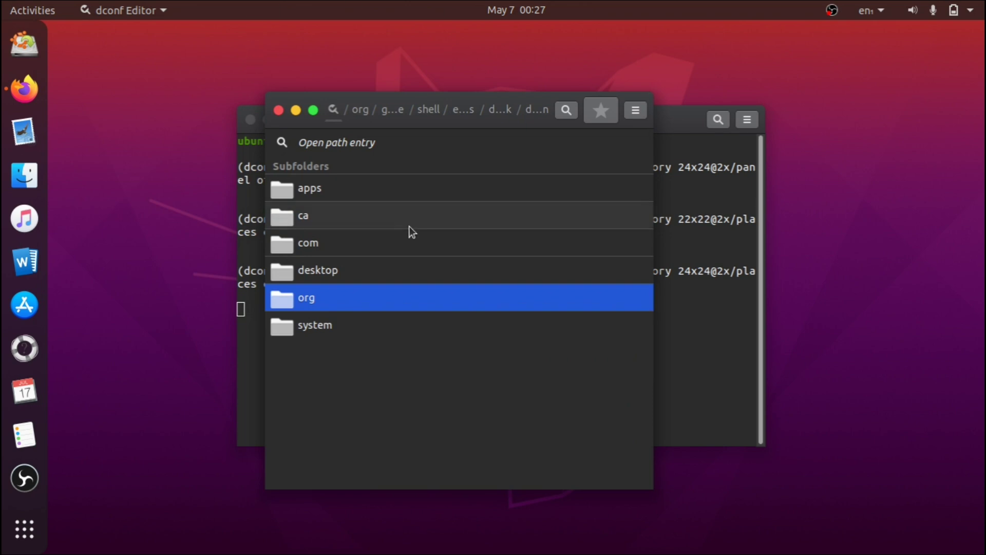
{"action": "left_click", "coordinate": [302, 300]}
{"action": "left_click", "coordinate": [309, 218]}
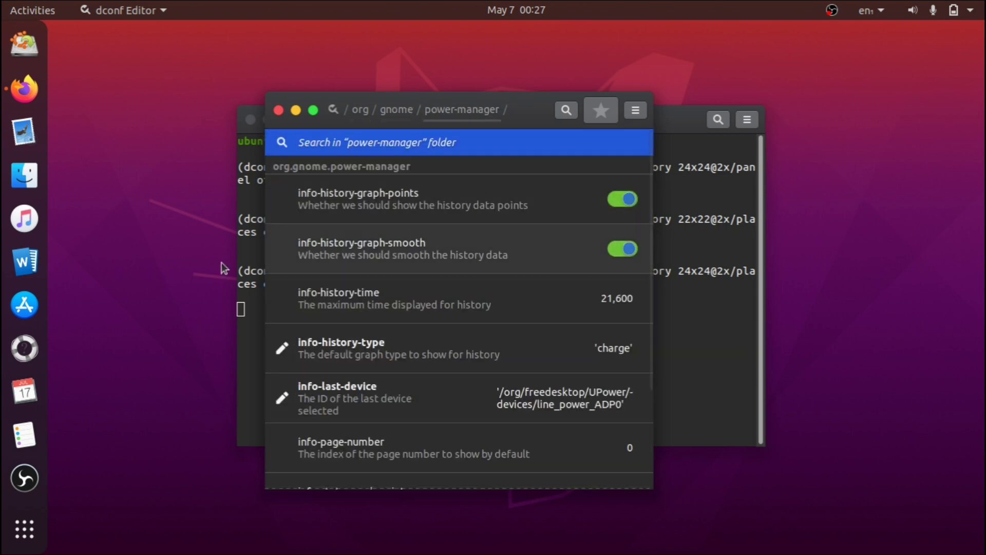
Step: Open the shell folder and scroll through its subfolders and org.gnome.shell keys
{"action": "left_click", "coordinate": [398, 112]}
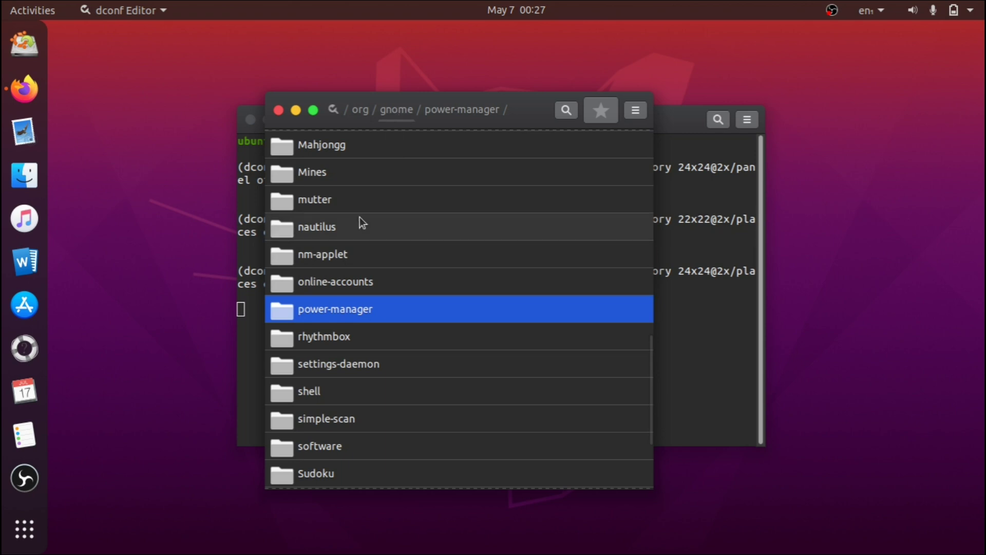
{"action": "scroll", "coordinate": [359, 217], "scroll_direction": "down", "scroll_amount": 3}
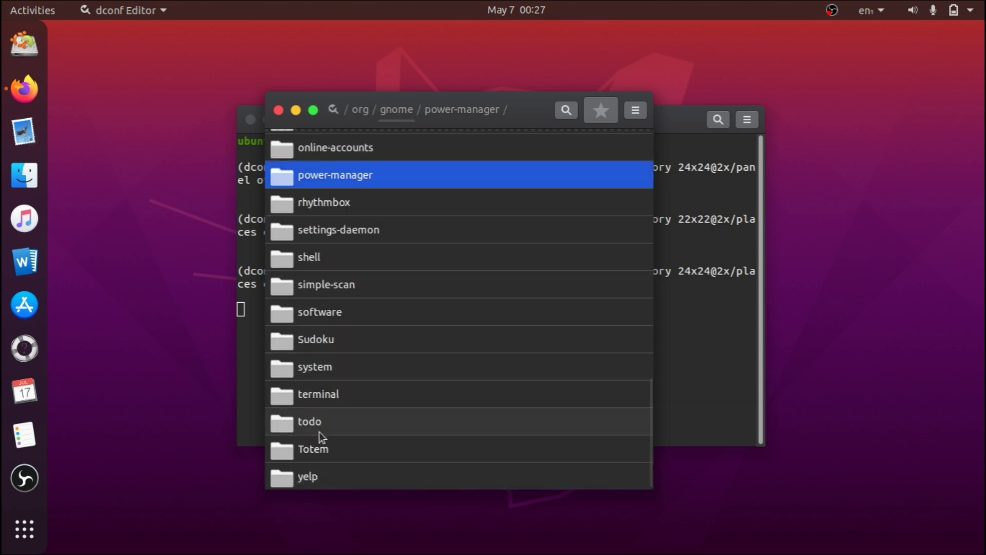
{"action": "left_click", "coordinate": [309, 259]}
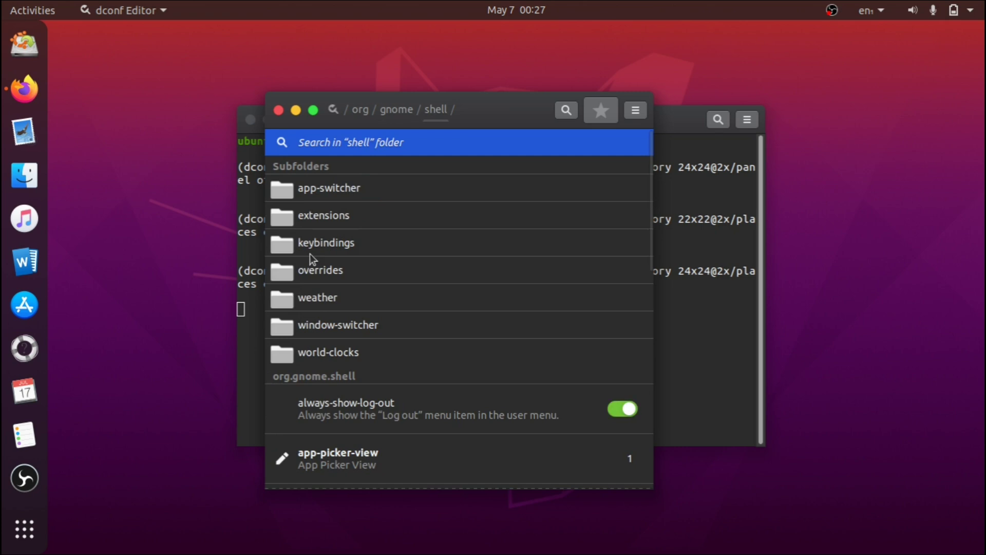
{"action": "scroll", "coordinate": [283, 248], "scroll_direction": "down", "scroll_amount": 3}
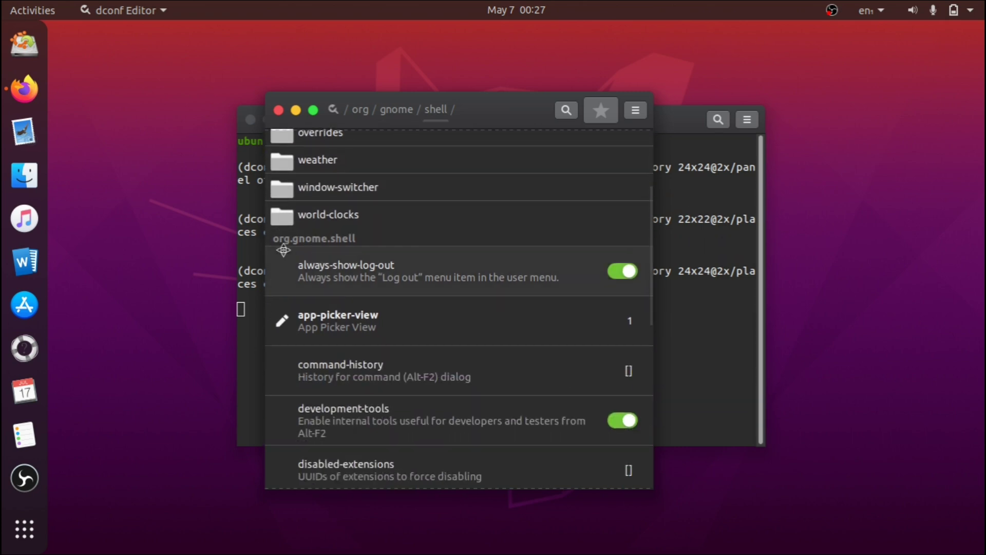
{"action": "scroll", "coordinate": [284, 249], "scroll_direction": "up", "scroll_amount": 3}
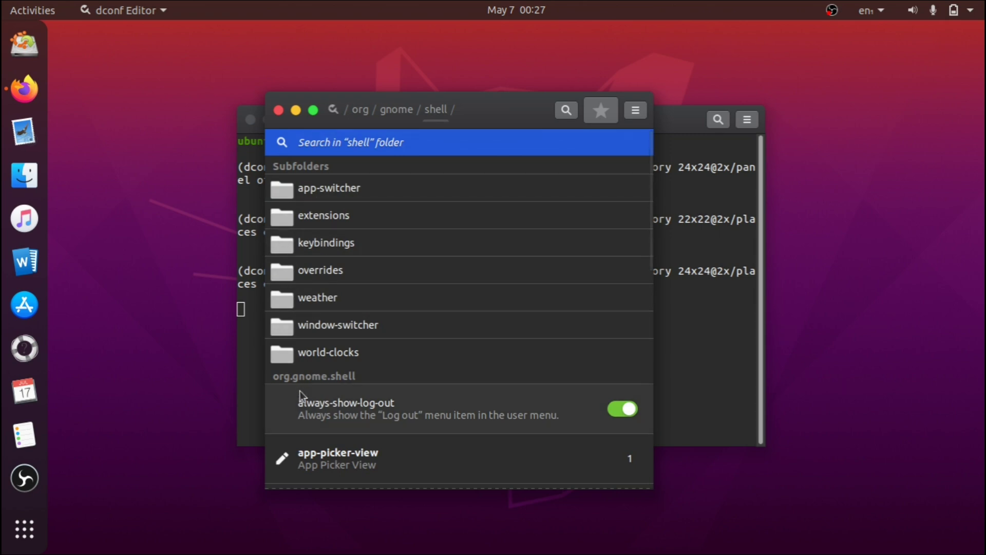
{"action": "scroll", "coordinate": [297, 203], "scroll_direction": "down", "scroll_amount": 10}
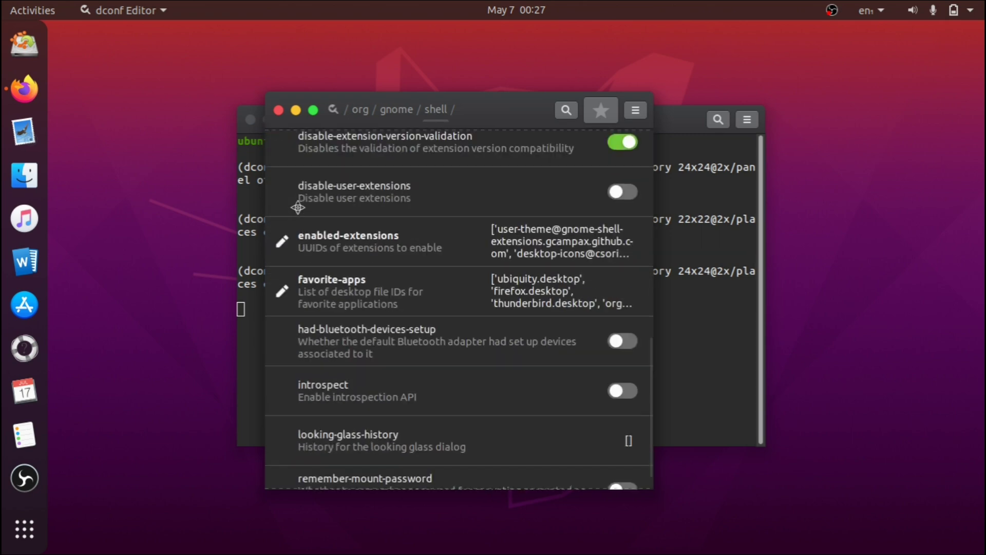
{"action": "scroll", "coordinate": [295, 206], "scroll_direction": "up", "scroll_amount": 10}
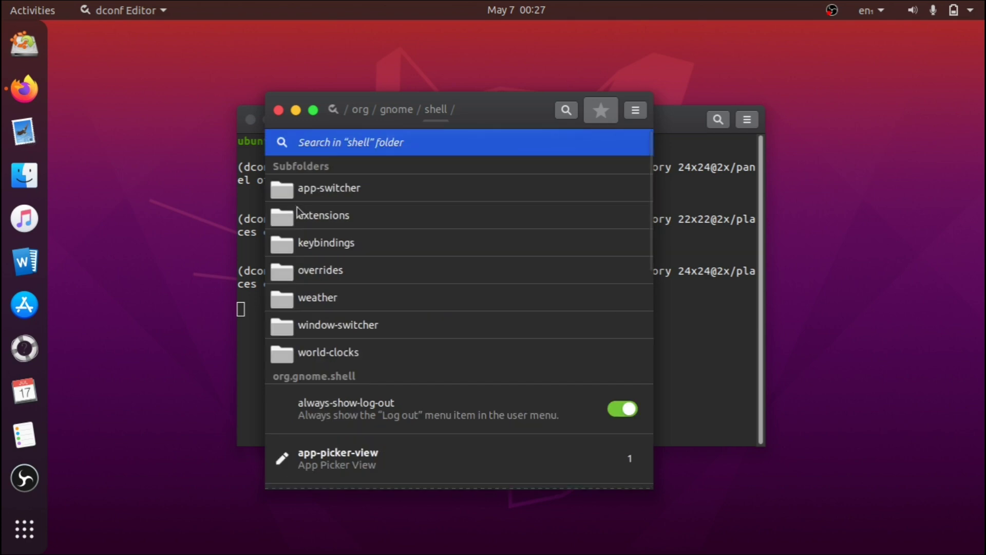
Step: Launch Tweaks from an Activities search for 'twe' and go to its Extensions page
{"action": "left_click", "coordinate": [27, 12]}
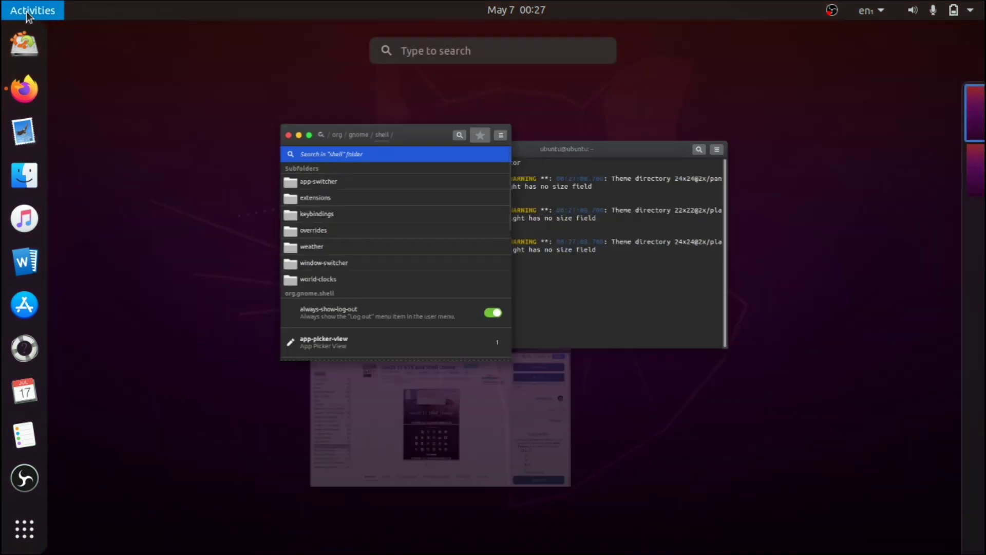
{"action": "type", "text": "twe"}
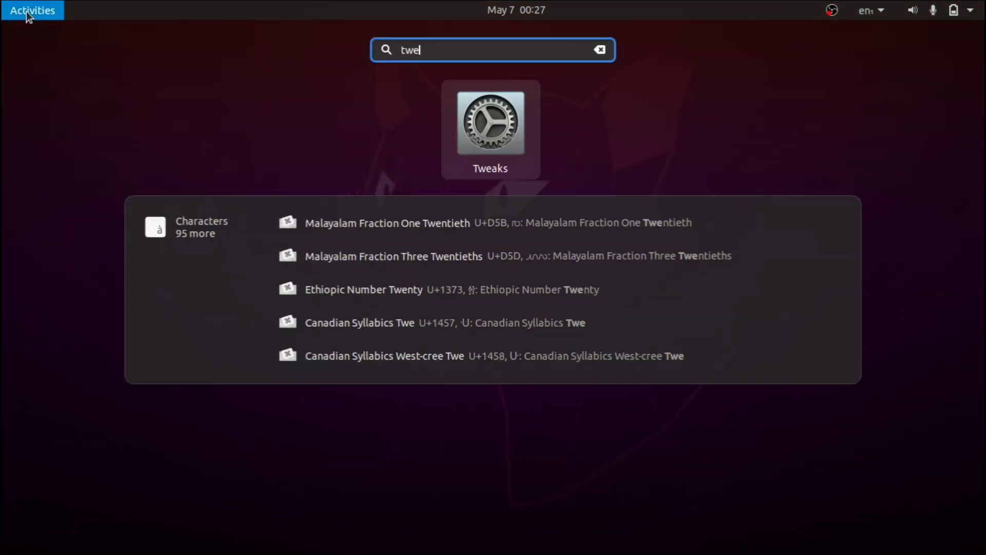
{"action": "key", "text": "Return"}
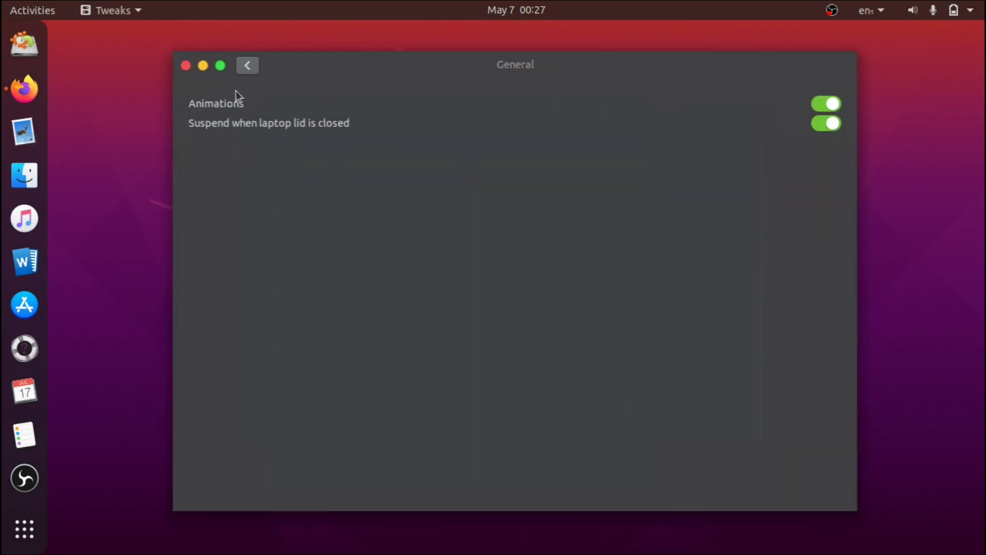
{"action": "left_click", "coordinate": [248, 66]}
{"action": "left_click", "coordinate": [215, 146]}
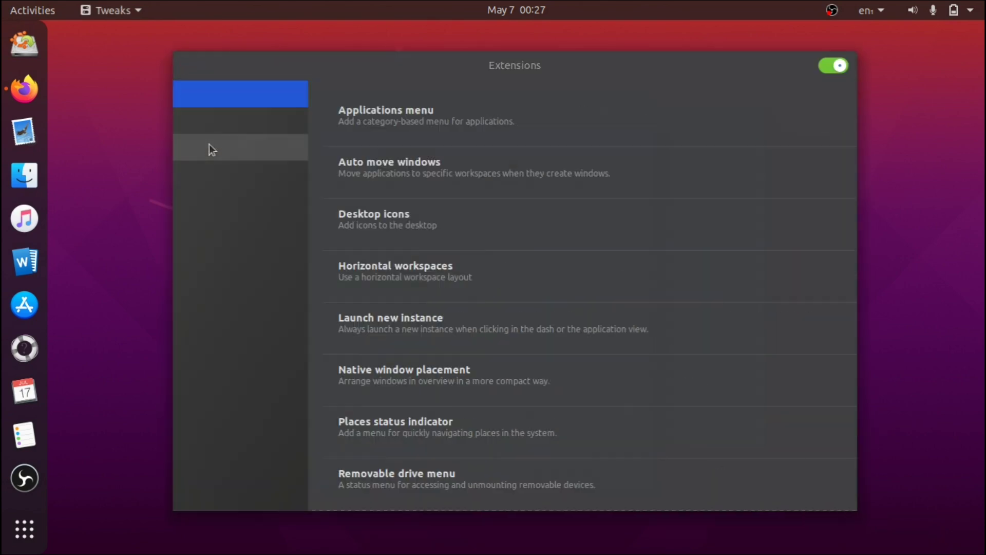
Step: Switch on the Ubuntu dock extension, then close Tweaks
{"action": "scroll", "coordinate": [342, 181], "scroll_direction": "down", "scroll_amount": 10}
{"action": "scroll", "coordinate": [343, 181], "scroll_direction": "down", "scroll_amount": 1}
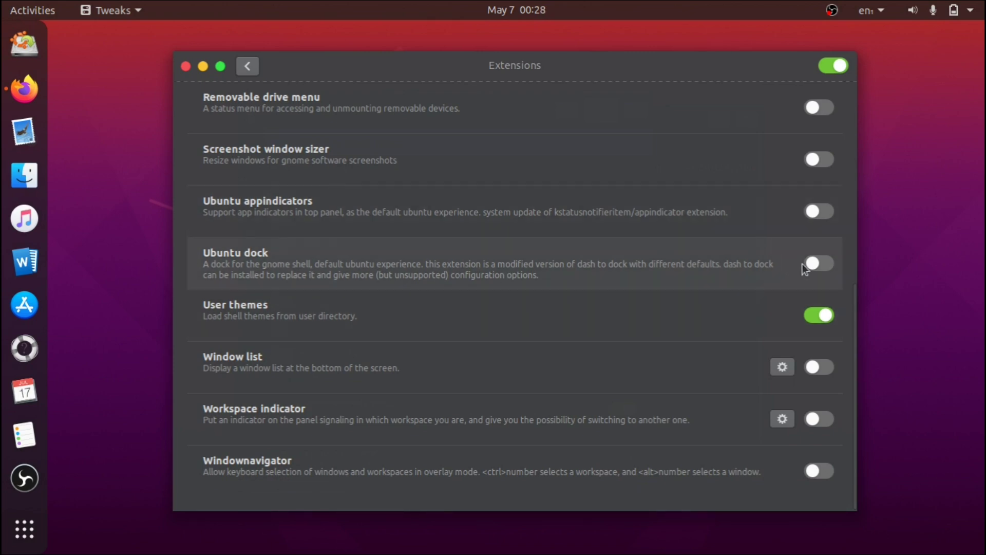
{"action": "left_click", "coordinate": [820, 263]}
{"action": "scroll", "coordinate": [588, 318], "scroll_direction": "up", "scroll_amount": 5}
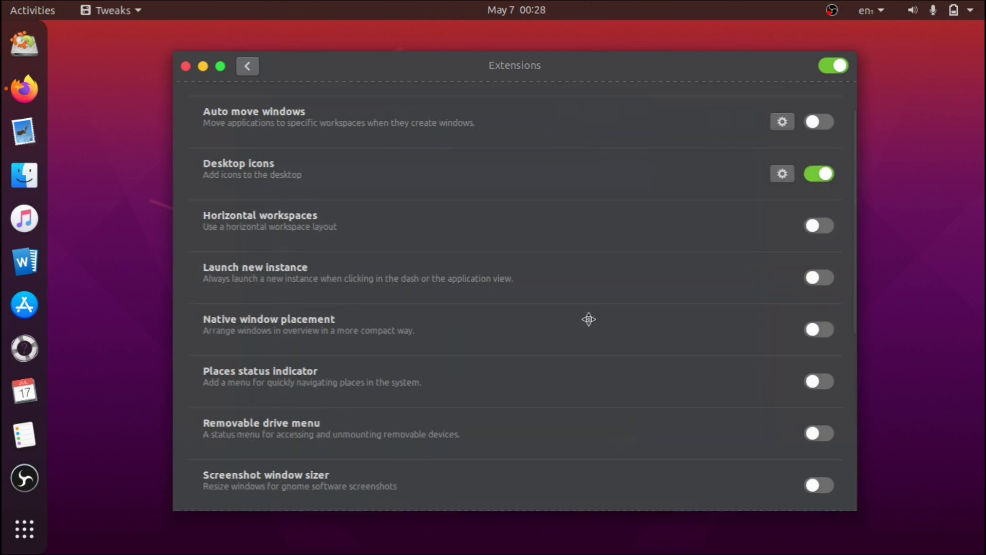
{"action": "scroll", "coordinate": [589, 319], "scroll_direction": "up", "scroll_amount": 2}
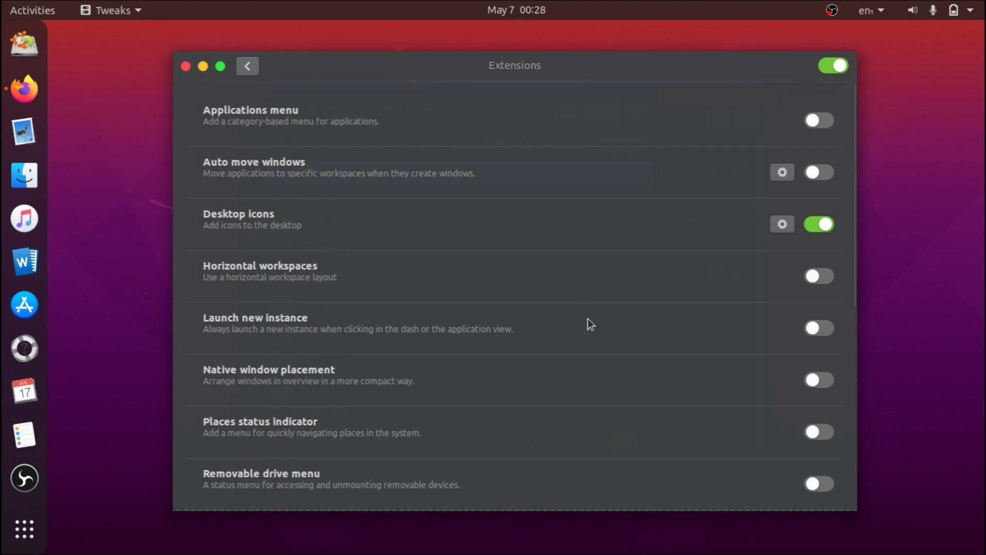
{"action": "scroll", "coordinate": [588, 319], "scroll_direction": "down", "scroll_amount": 3}
{"action": "scroll", "coordinate": [588, 319], "scroll_direction": "down", "scroll_amount": 4}
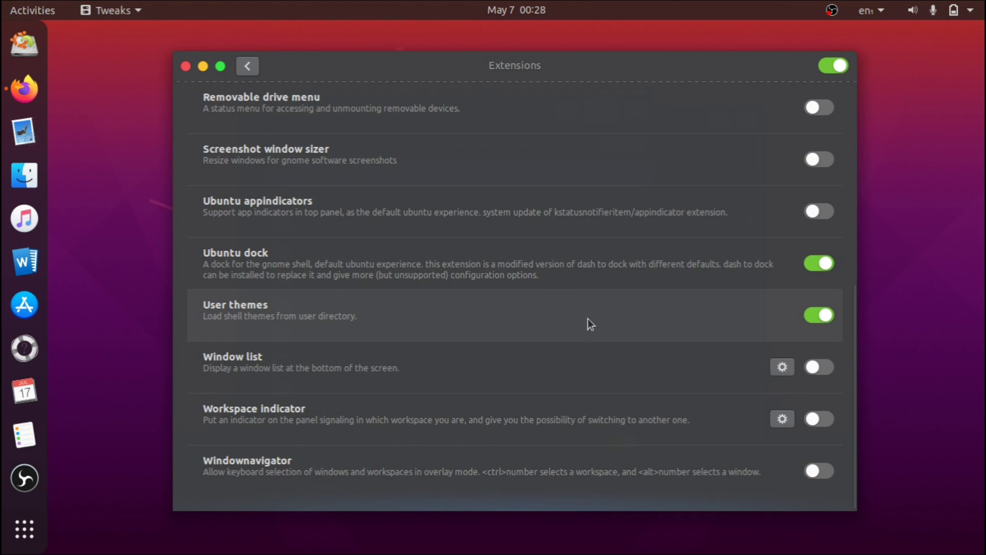
{"action": "left_click", "coordinate": [186, 66]}
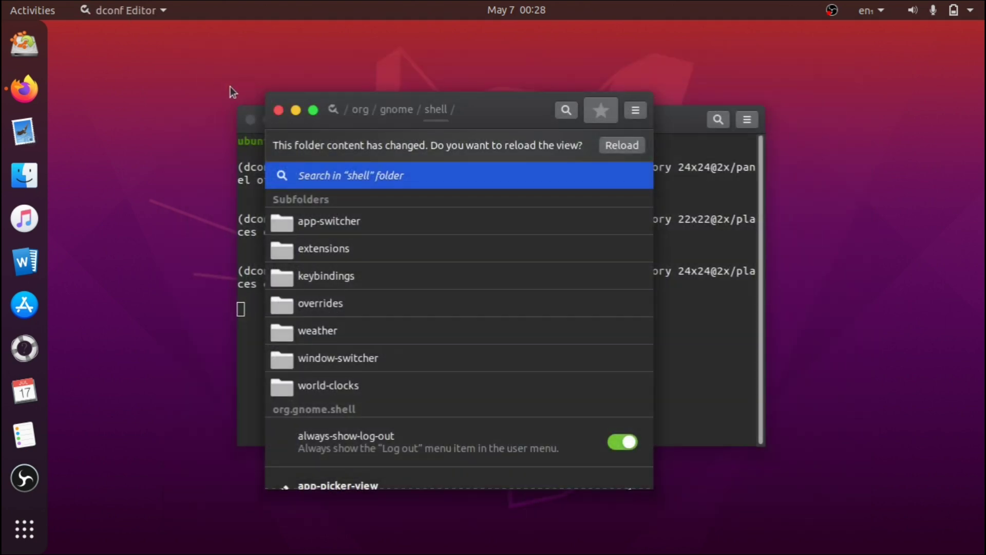
Step: Restart dconf-editor from the terminal and open /org/gnome/shell/extensions/dash-to-dock
{"action": "left_click", "coordinate": [279, 110]}
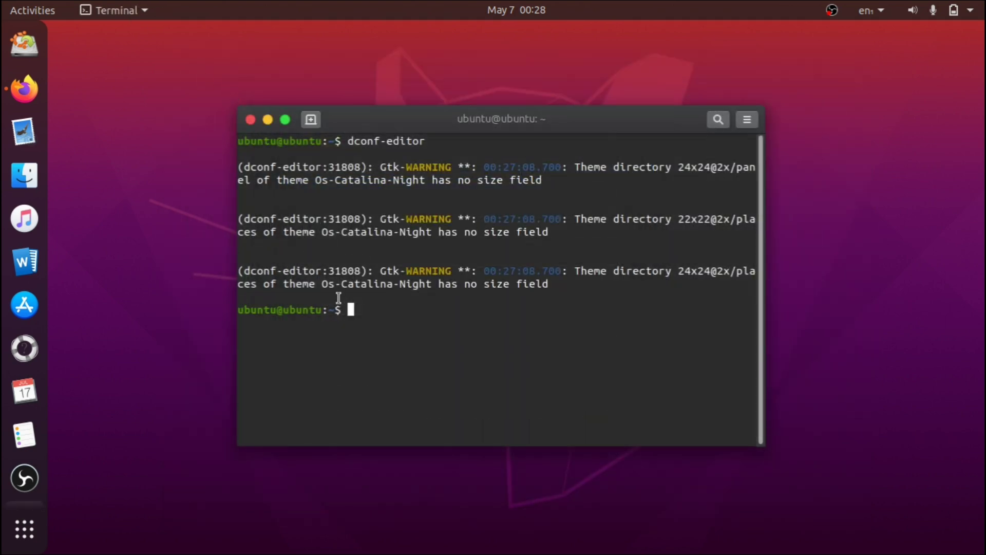
{"action": "key", "text": "Up"}
{"action": "key", "text": "Return"}
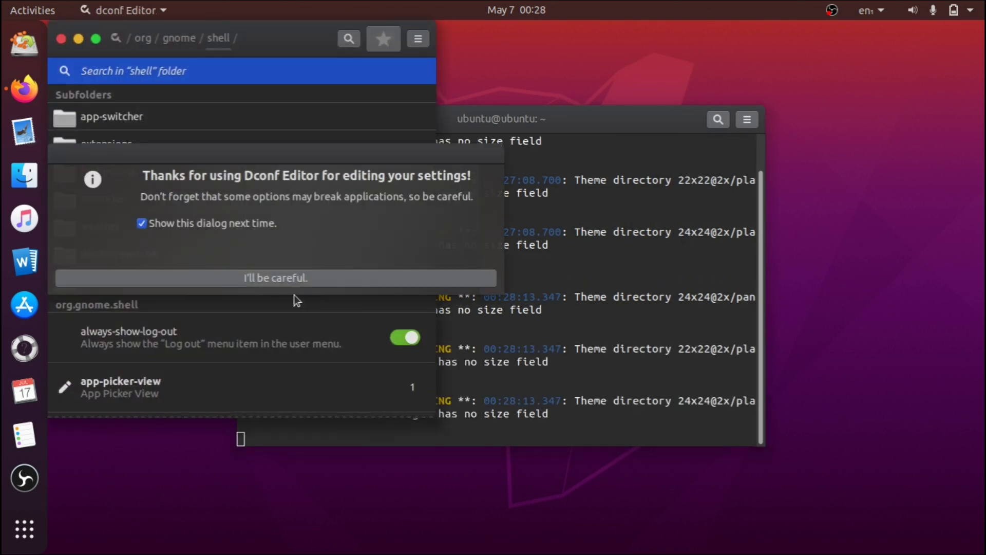
{"action": "left_click", "coordinate": [246, 276]}
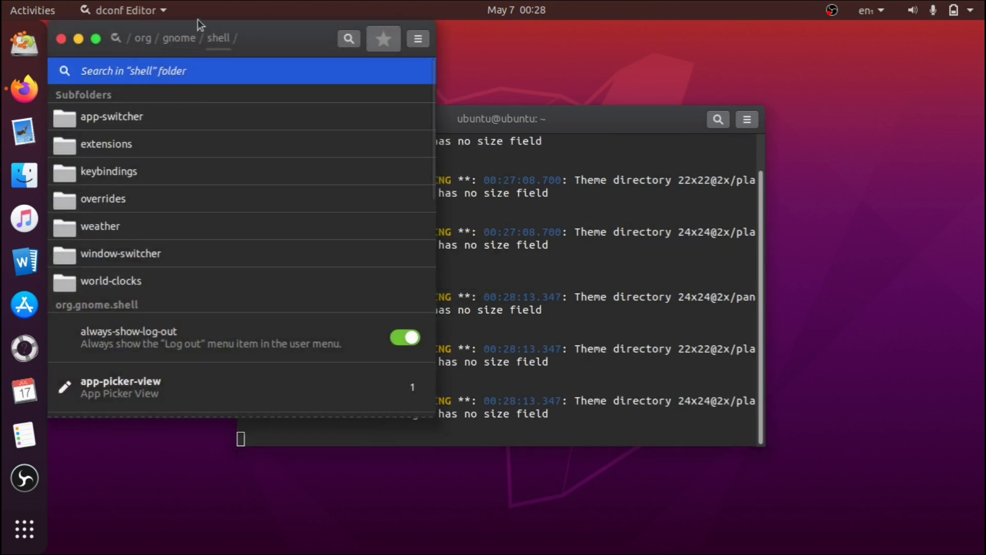
{"action": "left_click", "coordinate": [164, 138]}
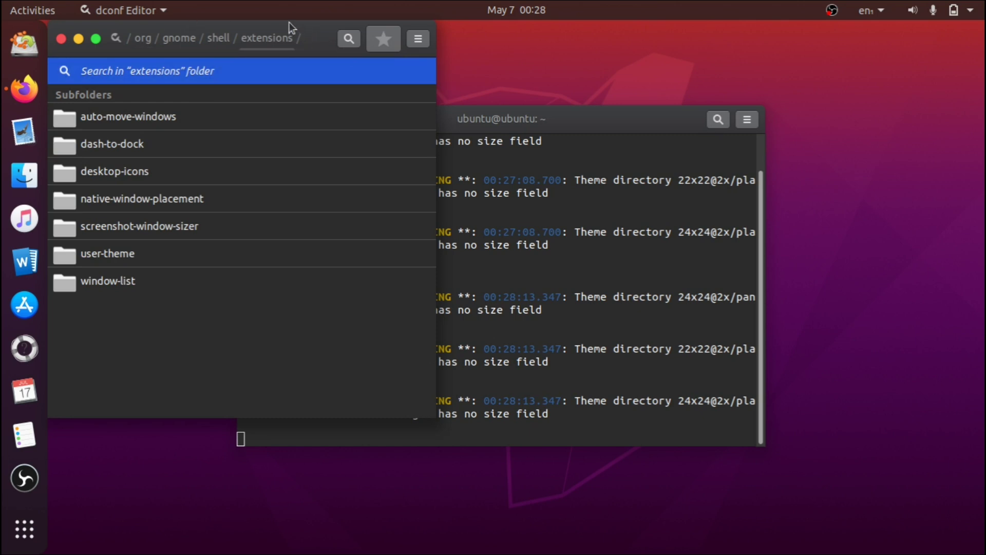
{"action": "left_click_drag", "start_coordinate": [322, 35], "coordinate": [538, 104]}
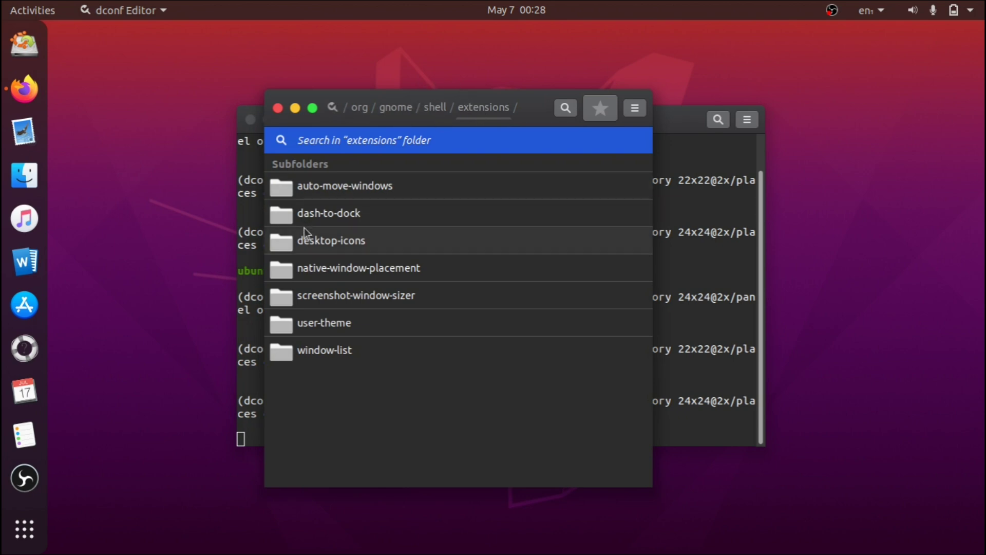
{"action": "left_click", "coordinate": [340, 217]}
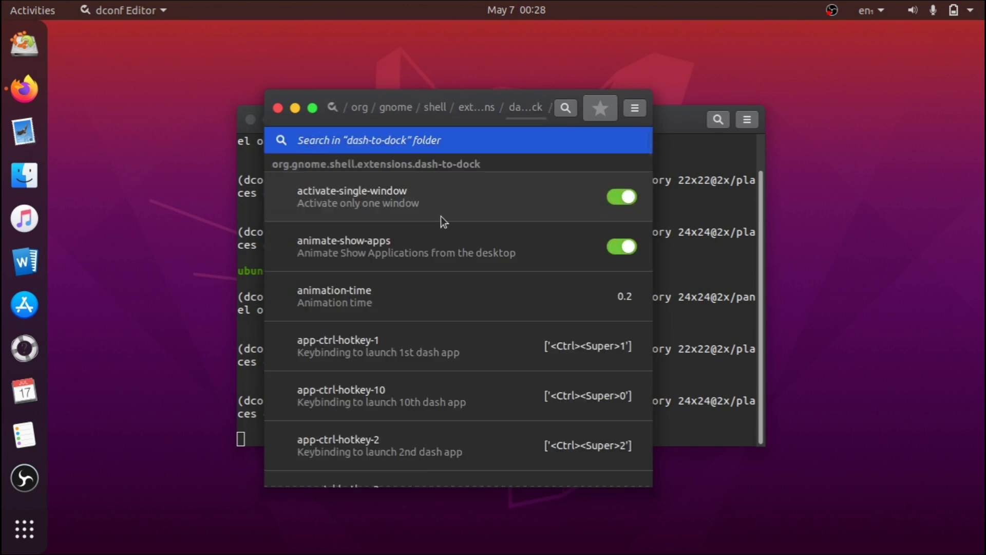
Step: Find the dock-position key and pick 'BOTTOM' as its custom value
{"action": "scroll", "coordinate": [442, 217], "scroll_direction": "down", "scroll_amount": 5}
{"action": "scroll", "coordinate": [442, 216], "scroll_direction": "down", "scroll_amount": 15}
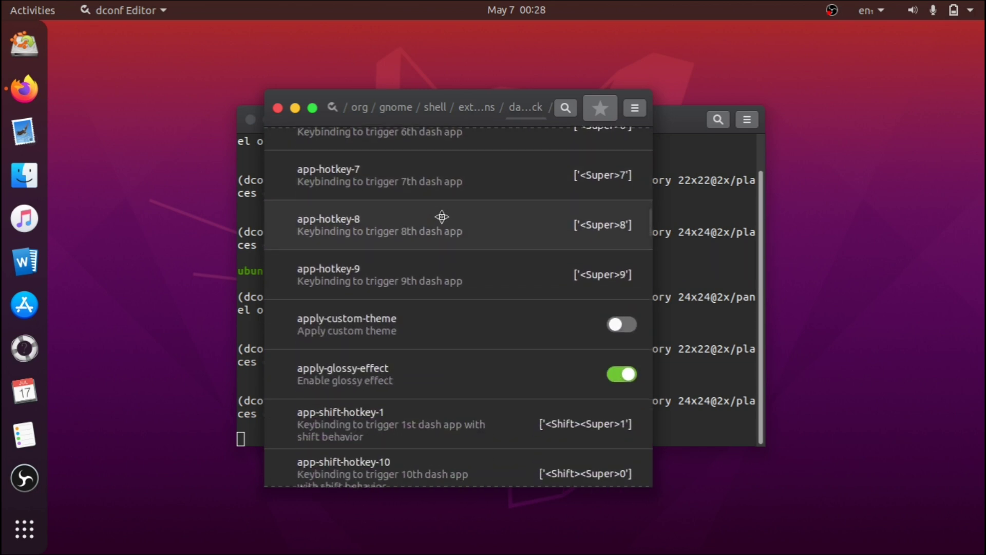
{"action": "scroll", "coordinate": [441, 217], "scroll_direction": "down", "scroll_amount": 15}
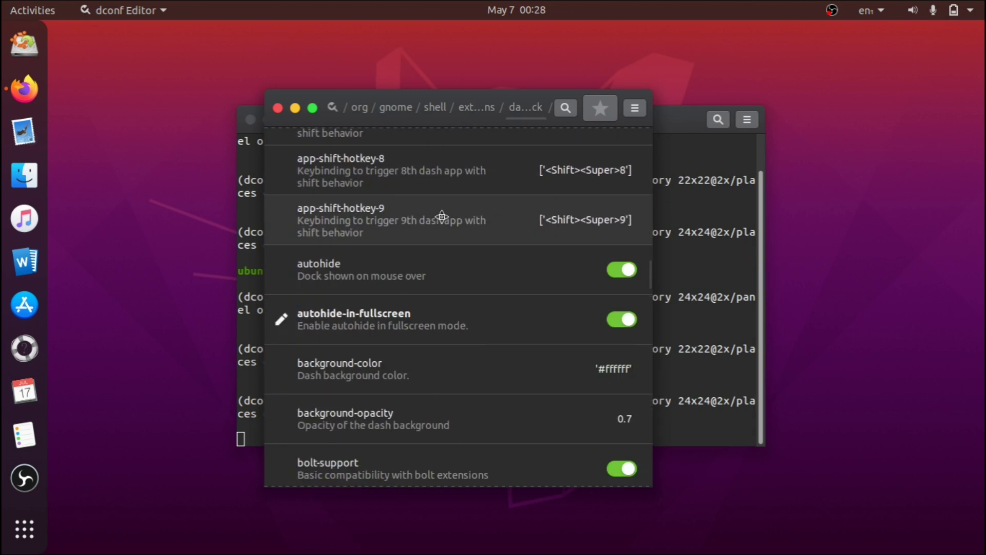
{"action": "scroll", "coordinate": [441, 217], "scroll_direction": "up", "scroll_amount": 2}
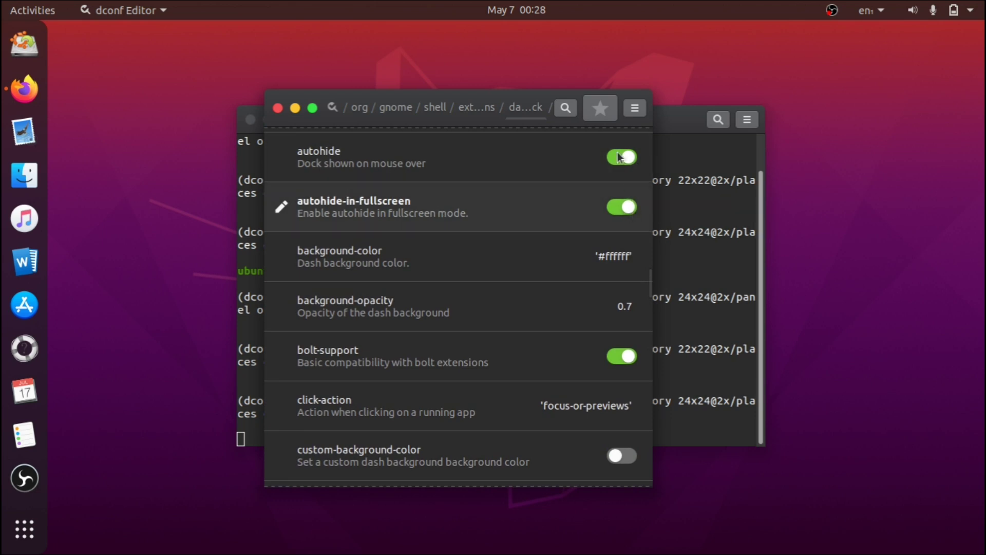
{"action": "scroll", "coordinate": [544, 222], "scroll_direction": "down", "scroll_amount": 1}
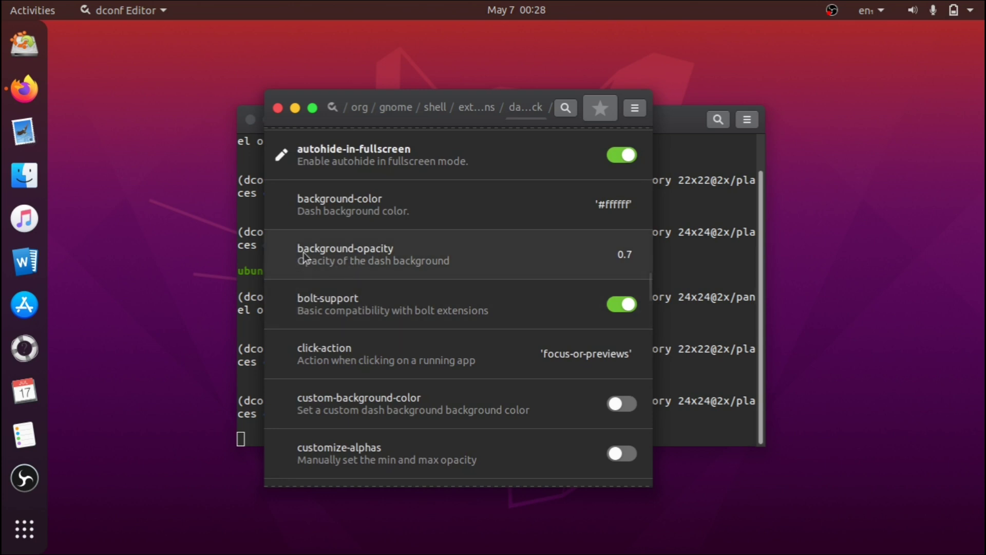
{"action": "scroll", "coordinate": [304, 255], "scroll_direction": "down", "scroll_amount": 3}
{"action": "scroll", "coordinate": [304, 252], "scroll_direction": "down", "scroll_amount": 2}
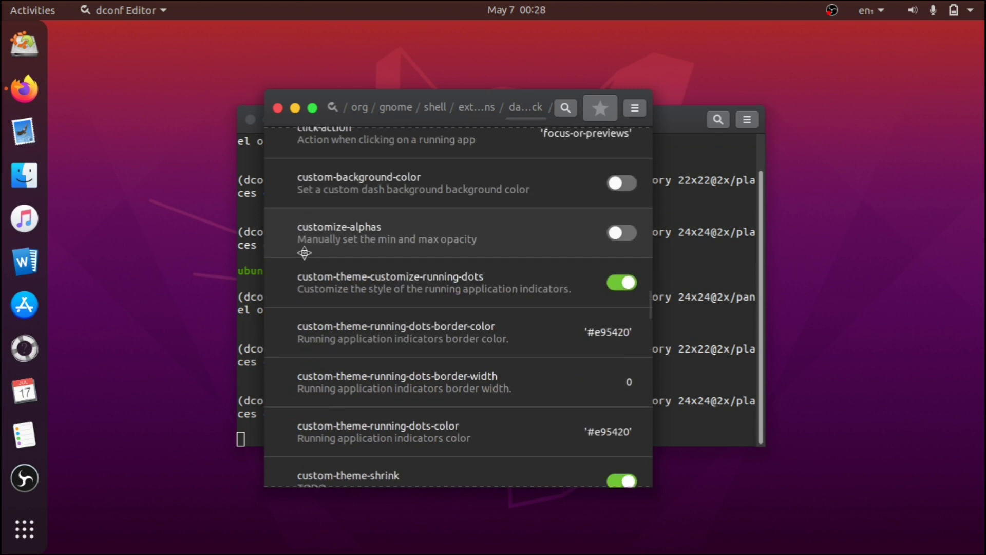
{"action": "scroll", "coordinate": [304, 253], "scroll_direction": "down", "scroll_amount": 2}
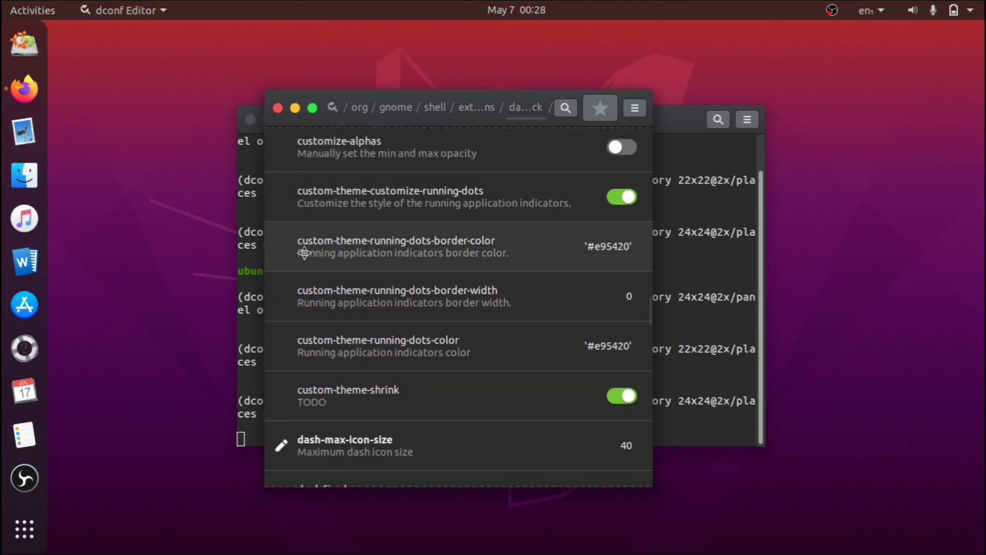
{"action": "scroll", "coordinate": [304, 252], "scroll_direction": "down", "scroll_amount": 2}
{"action": "scroll", "coordinate": [306, 253], "scroll_direction": "down", "scroll_amount": 2}
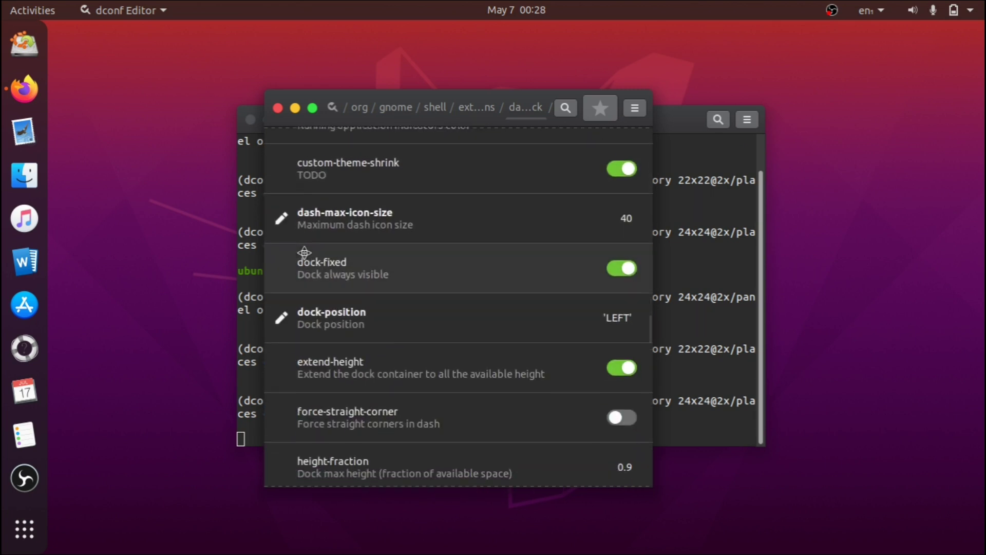
{"action": "left_click", "coordinate": [414, 316]}
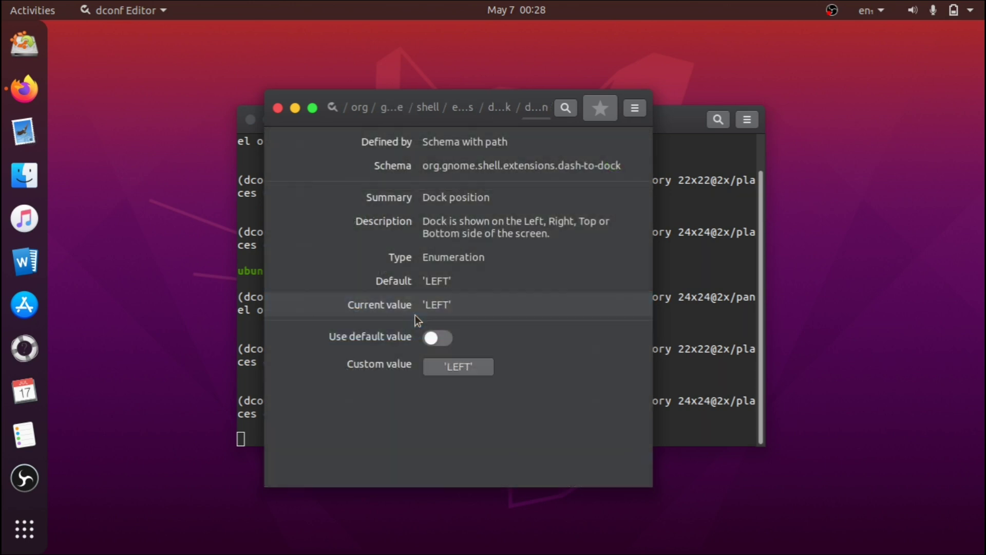
{"action": "left_click", "coordinate": [455, 368]}
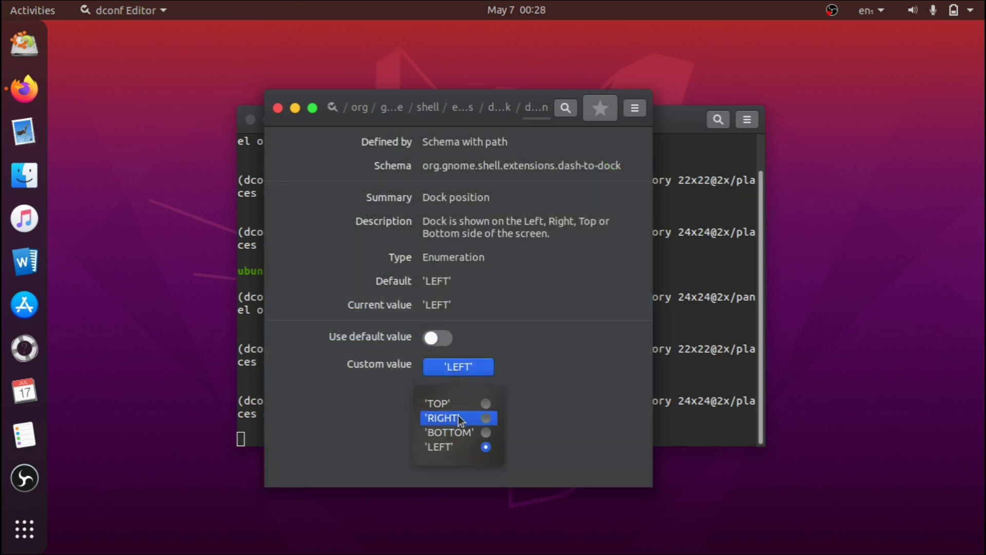
{"action": "left_click", "coordinate": [479, 433]}
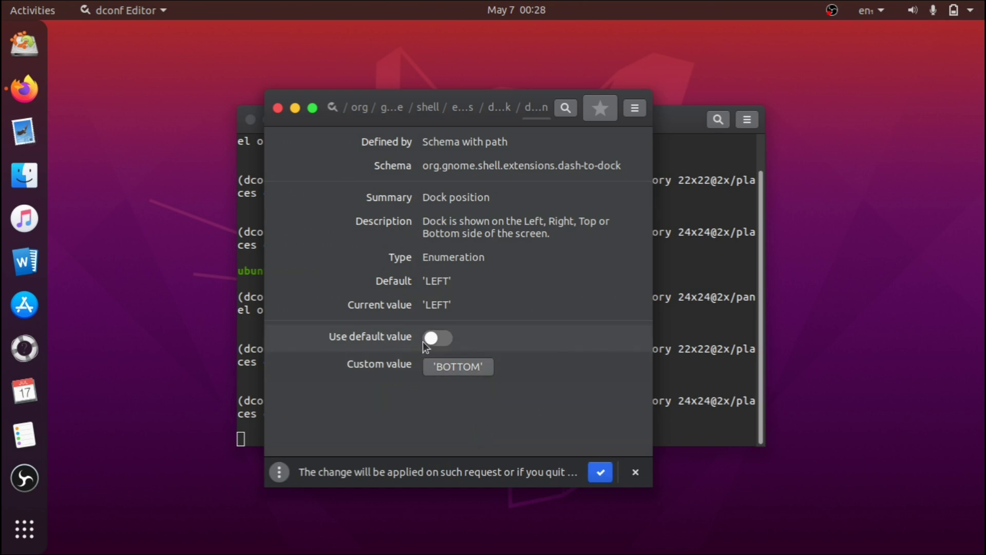
Step: Re-enable the custom value, reselect 'BOTTOM', apply it, and return to the dash-to-dock list
{"action": "left_click", "coordinate": [435, 337]}
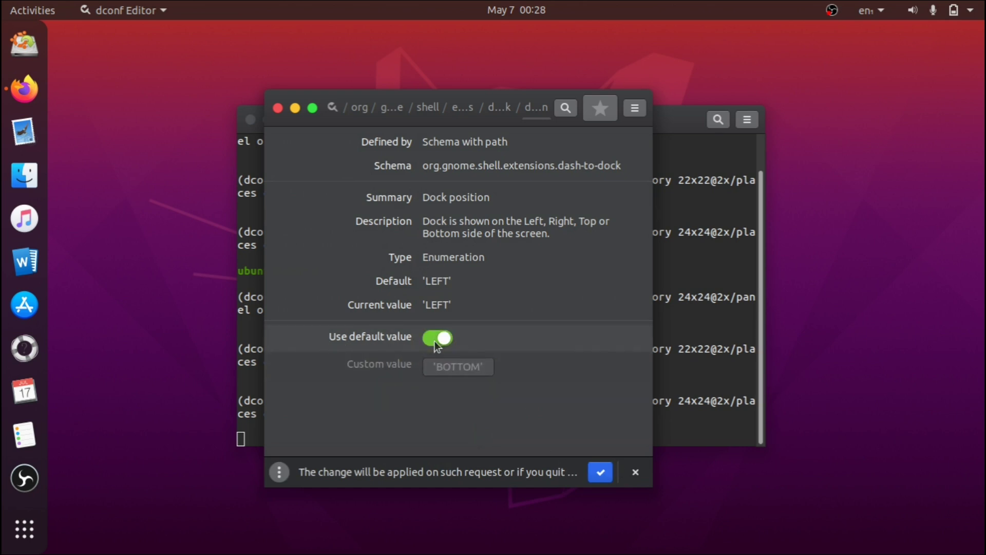
{"action": "left_click", "coordinate": [434, 338]}
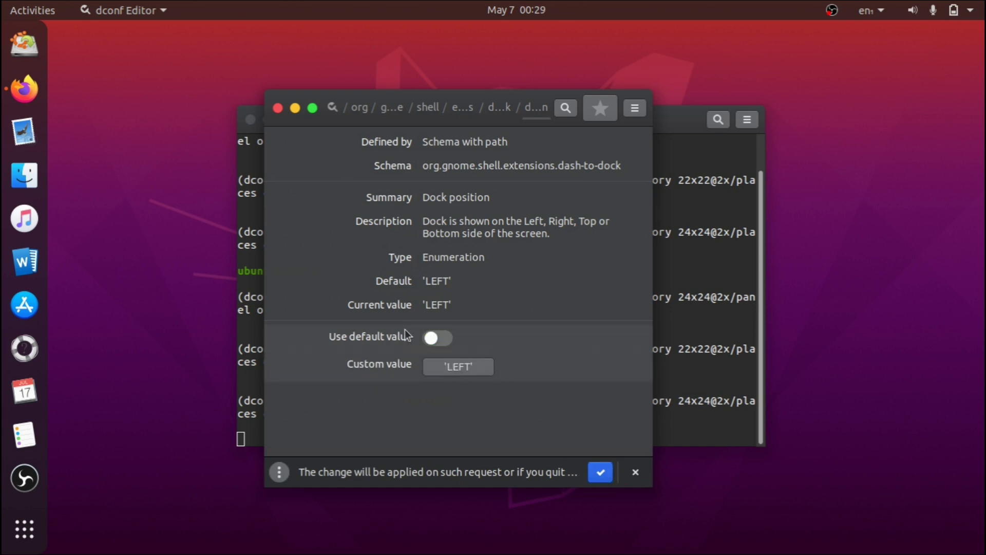
{"action": "left_click", "coordinate": [454, 371]}
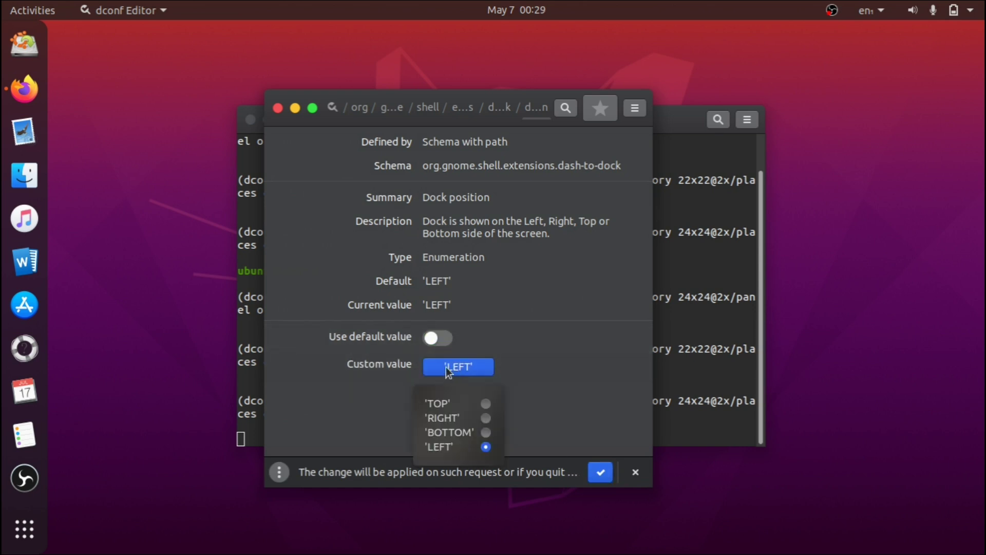
{"action": "left_click", "coordinate": [468, 432]}
{"action": "left_click", "coordinate": [599, 472]}
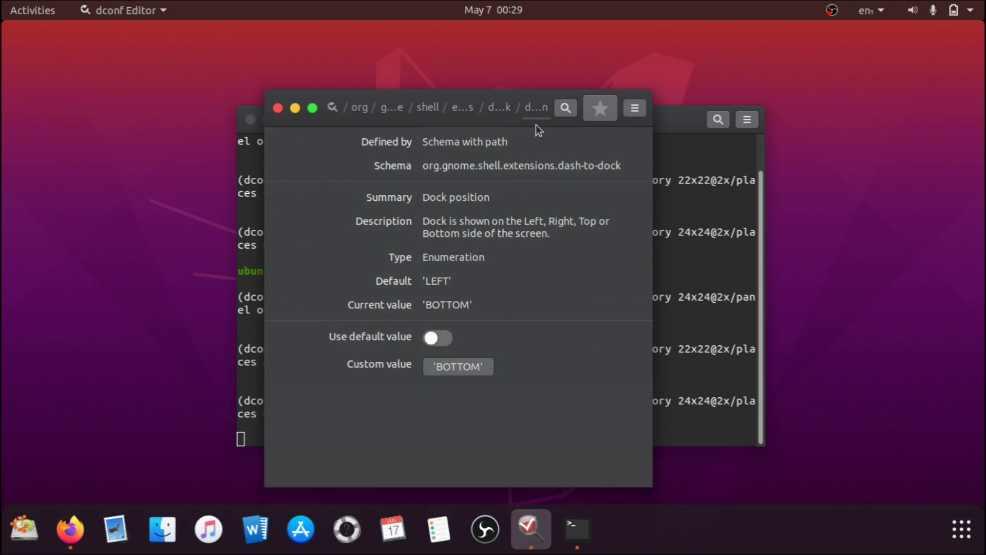
{"action": "left_click", "coordinate": [507, 115]}
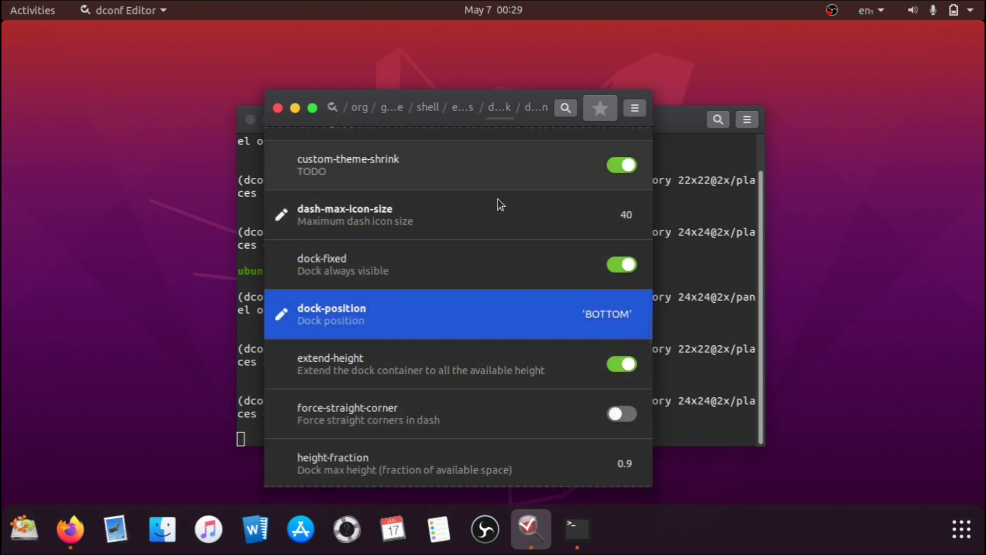
Step: Stop the dock stretching full width, lower dash-max-icon-size to 37, apply, and close dconf Editor
{"action": "left_click", "coordinate": [619, 364]}
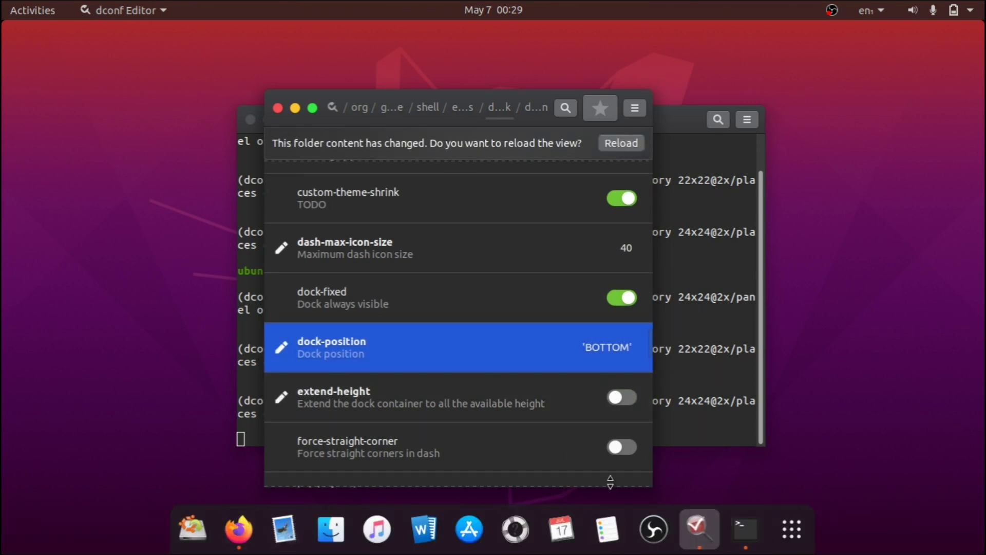
{"action": "scroll", "coordinate": [535, 401], "scroll_direction": "down", "scroll_amount": 2}
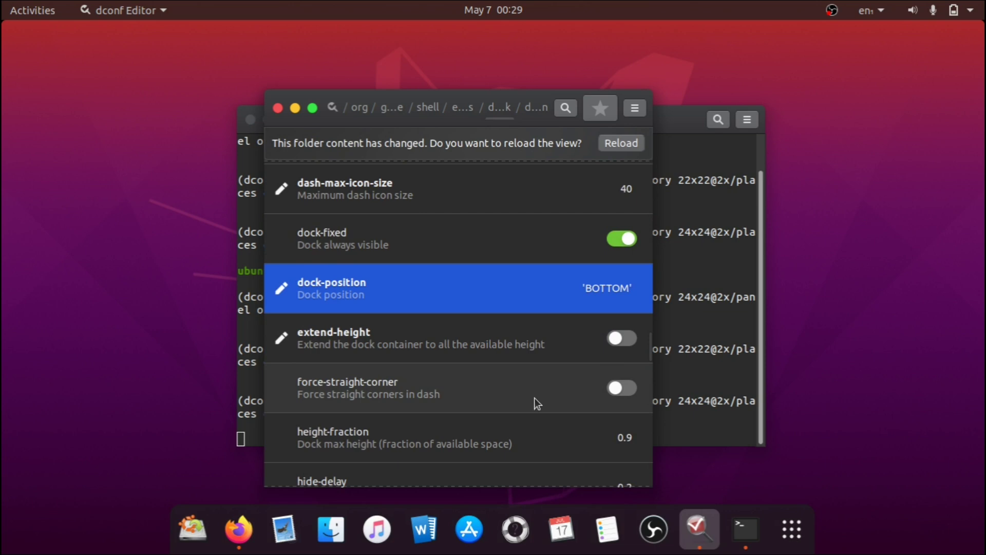
{"action": "left_click", "coordinate": [377, 200]}
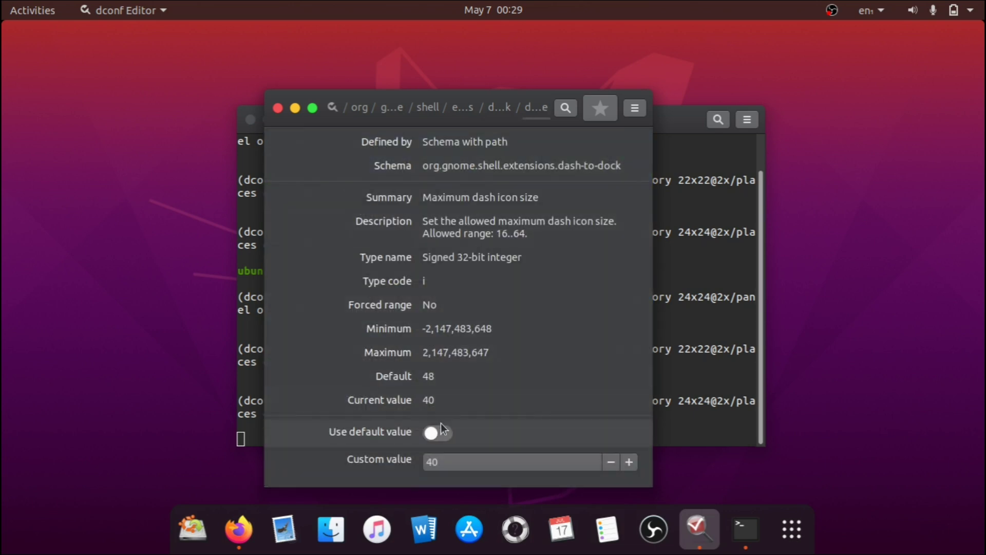
{"action": "left_click", "coordinate": [612, 463]}
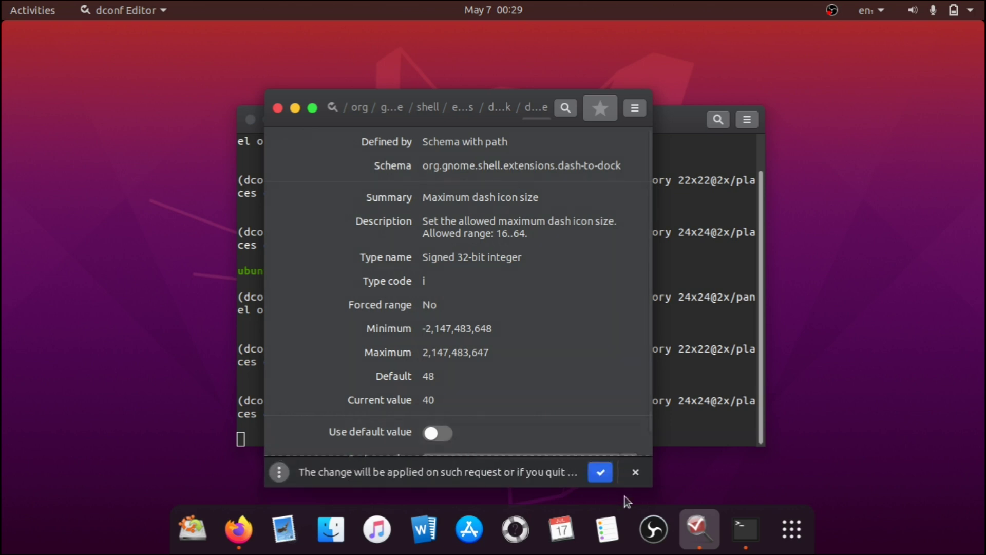
{"action": "left_click", "coordinate": [601, 471]}
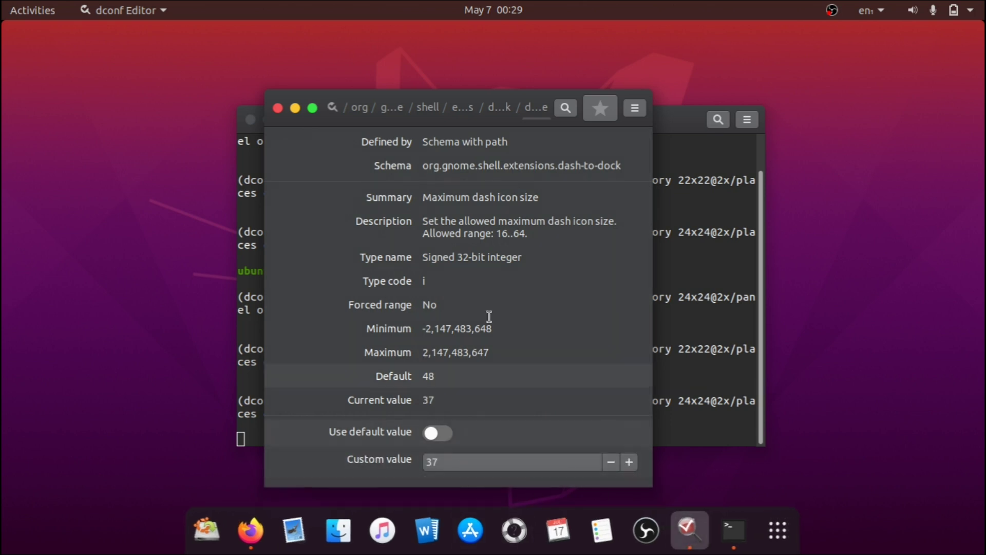
{"action": "left_click", "coordinate": [277, 107]}
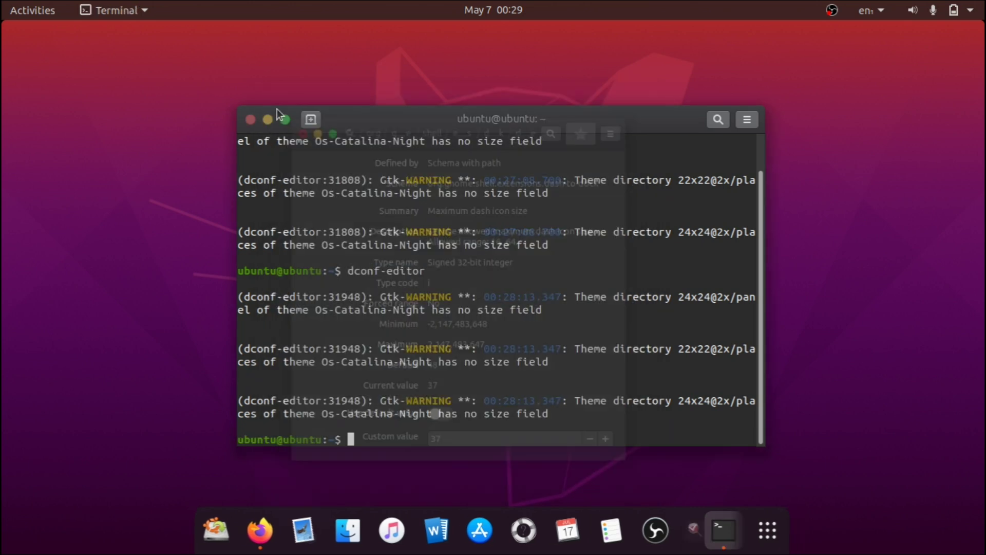
Step: Close Terminal, pick the Catalina island picture under Change Background..., and close Settings
{"action": "left_click", "coordinate": [250, 120]}
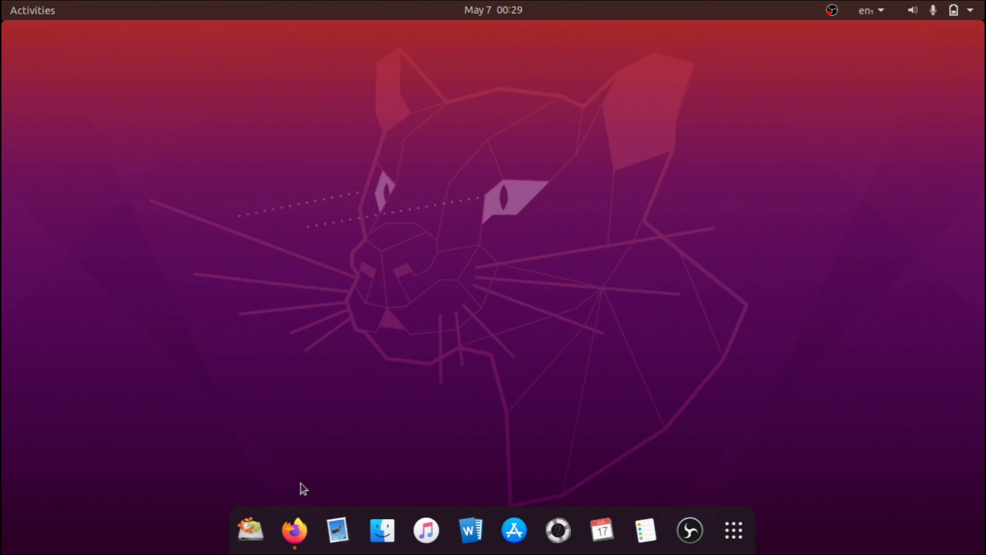
{"action": "left_click", "coordinate": [294, 530]}
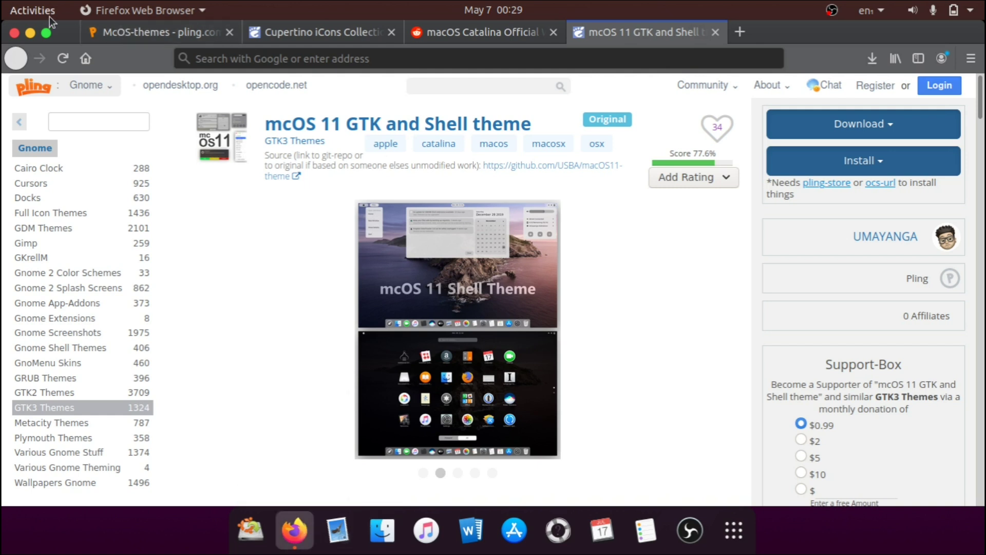
{"action": "key", "text": "super+d"}
{"action": "right_click", "coordinate": [101, 153]}
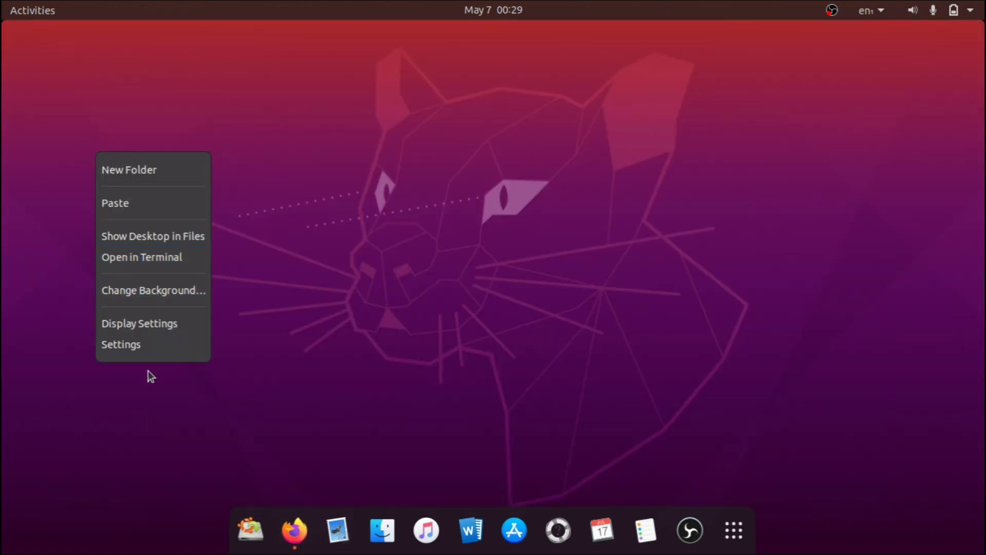
{"action": "left_click", "coordinate": [142, 290]}
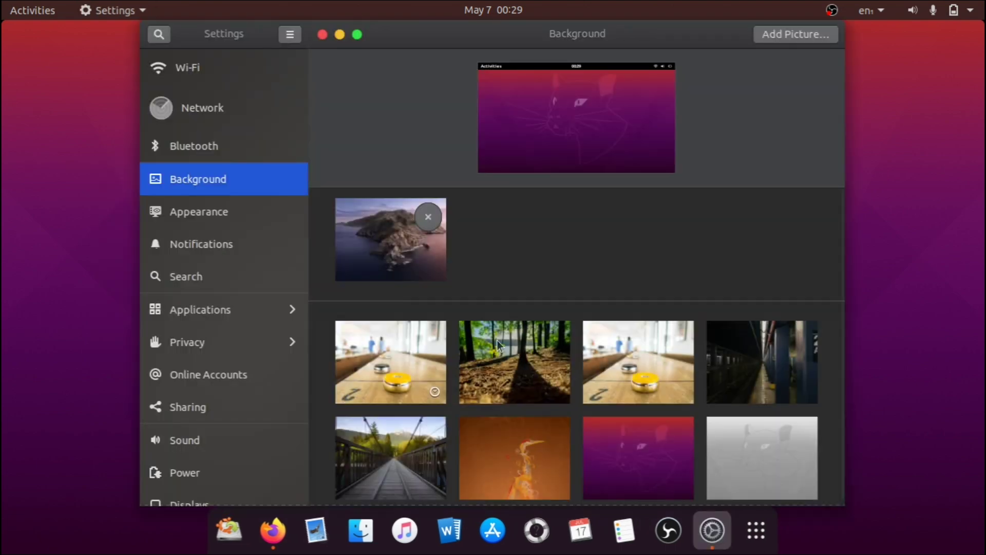
{"action": "left_click", "coordinate": [356, 248]}
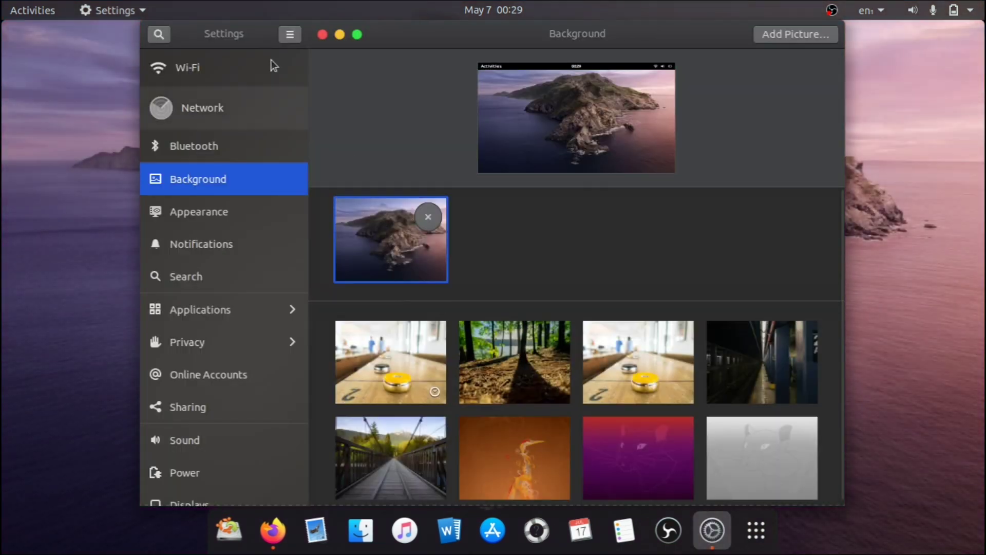
{"action": "left_click", "coordinate": [320, 33]}
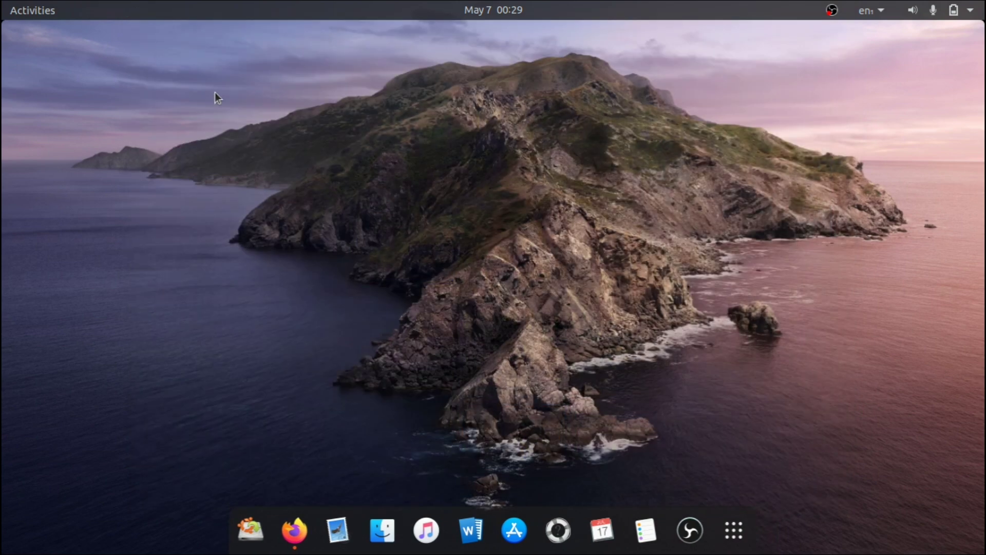
Step: Open the Home folder in Files and switch it to list view at 50% zoom
{"action": "left_click", "coordinate": [382, 529]}
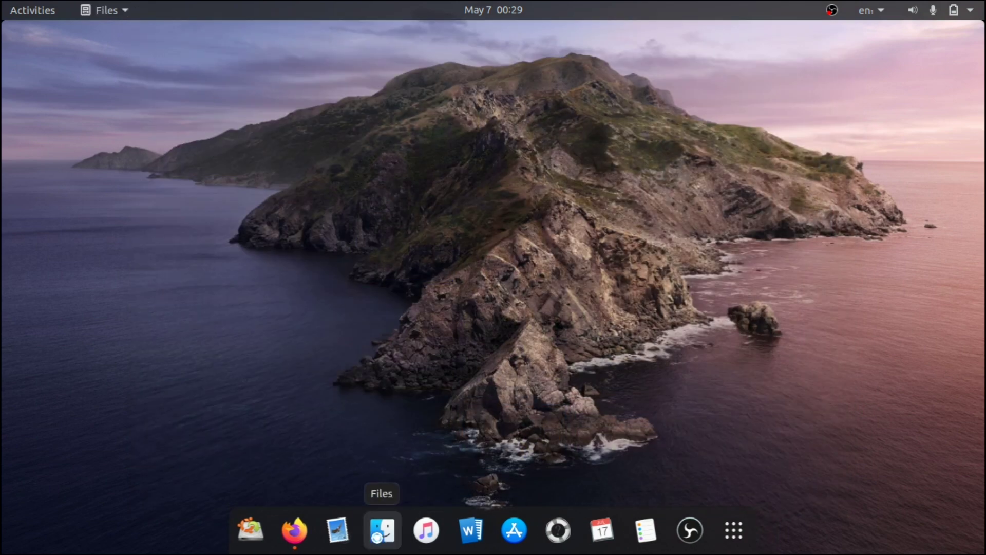
{"action": "left_click_drag", "start_coordinate": [444, 88], "coordinate": [366, 107]}
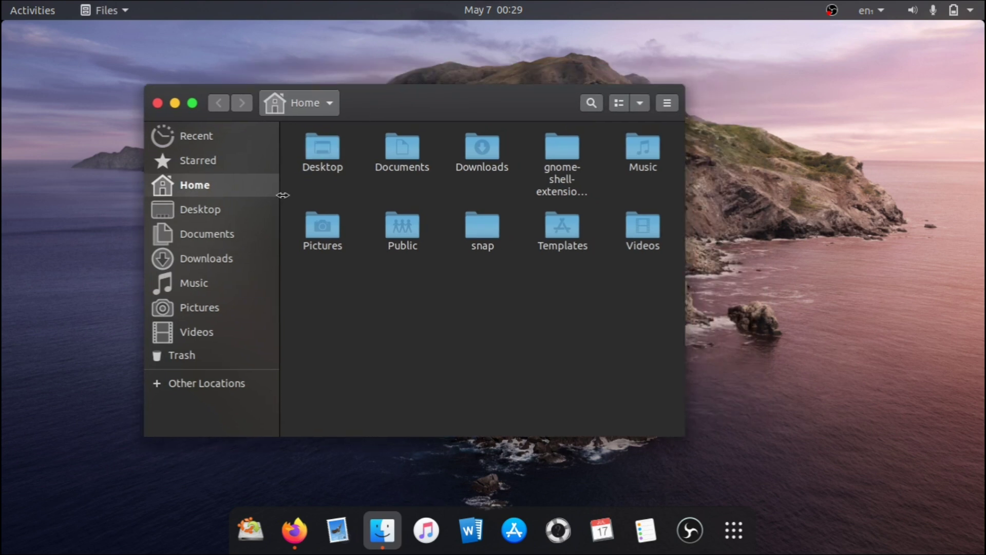
{"action": "left_click_drag", "start_coordinate": [280, 198], "coordinate": [272, 199]}
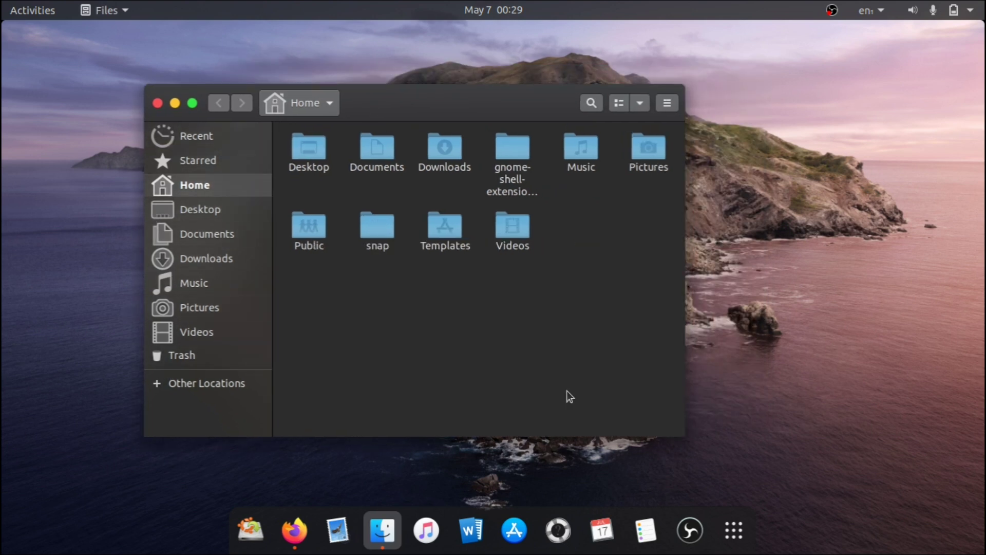
{"action": "left_click", "coordinate": [621, 105]}
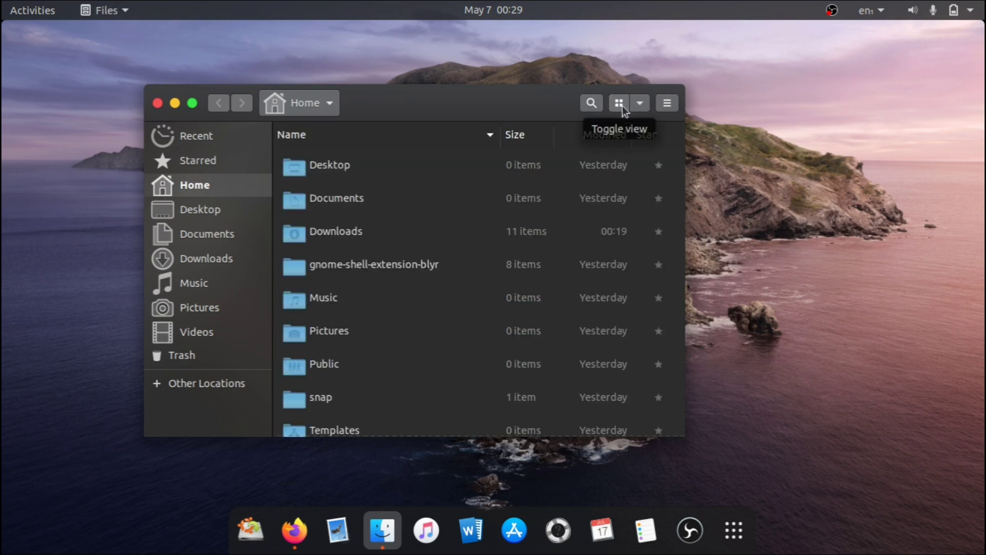
{"action": "left_click", "coordinate": [639, 103]}
{"action": "left_click", "coordinate": [574, 144]}
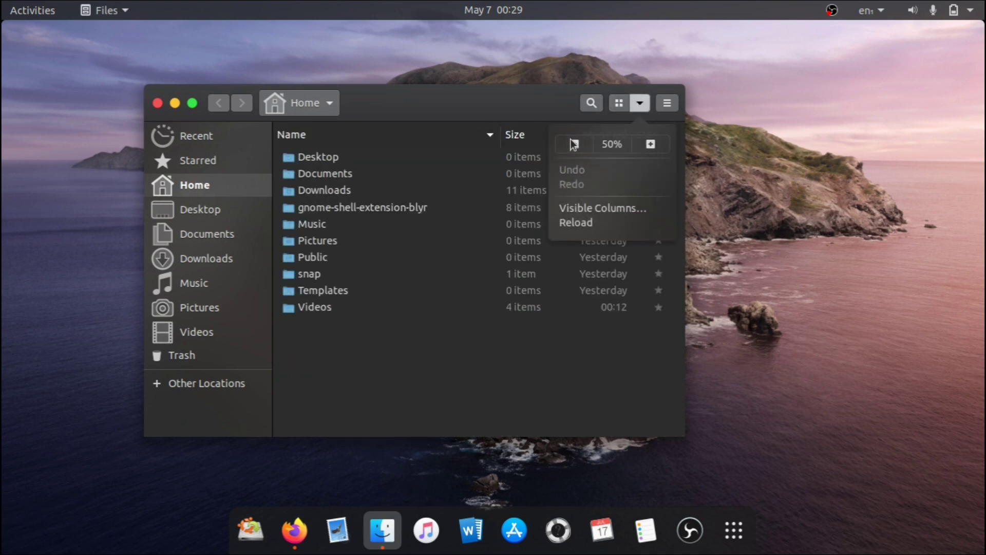
{"action": "left_click", "coordinate": [449, 333]}
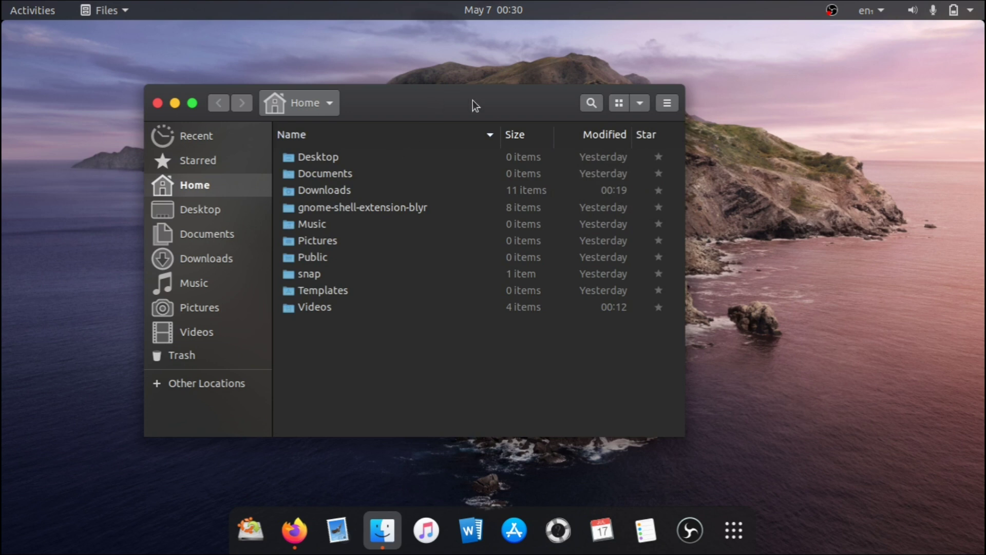
Step: Try out the Calendar app's menu, year view and week view, then close it
{"action": "left_click", "coordinate": [602, 529]}
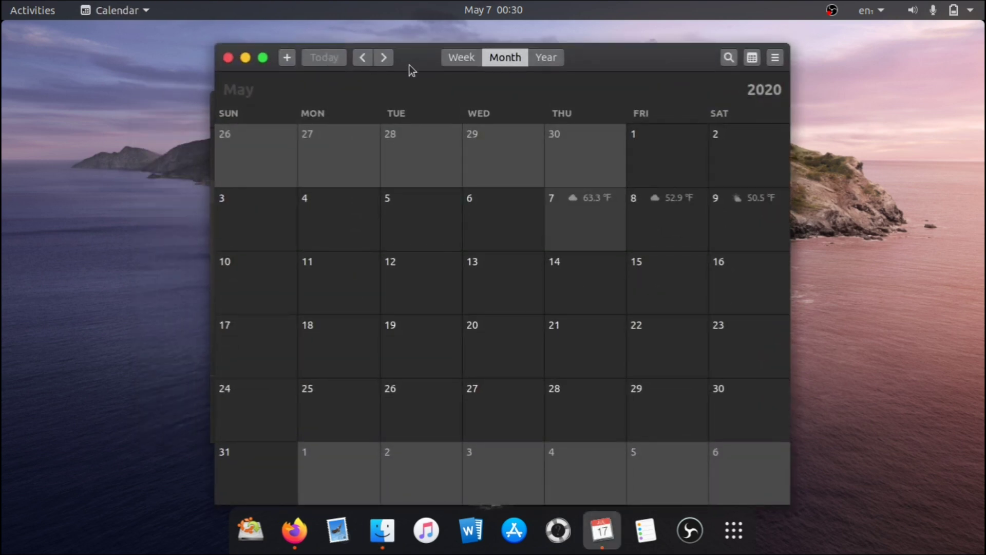
{"action": "left_click", "coordinate": [471, 17]}
{"action": "left_click", "coordinate": [82, 15]}
{"action": "left_click", "coordinate": [81, 16]}
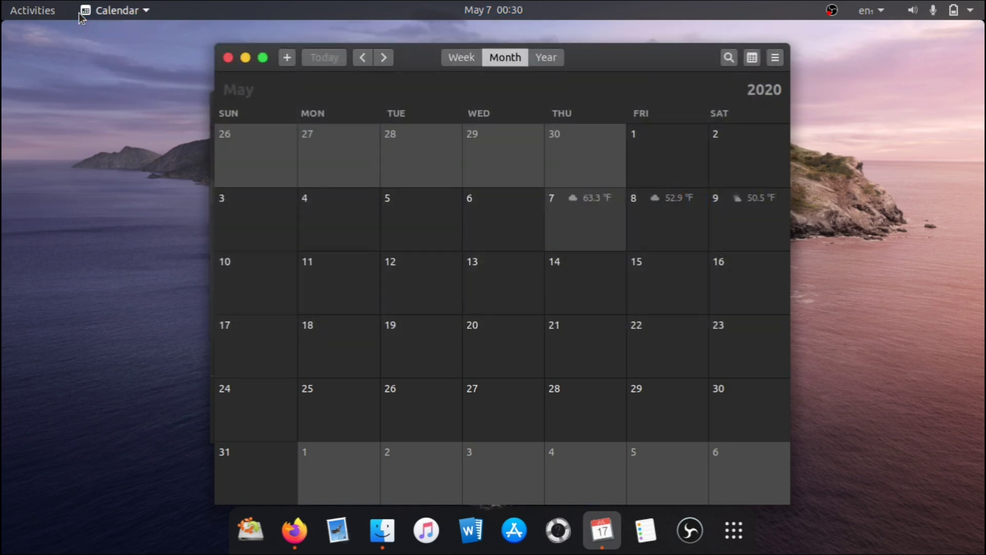
{"action": "left_click", "coordinate": [81, 16]}
{"action": "left_click", "coordinate": [602, 89]}
{"action": "left_click", "coordinate": [547, 58]}
{"action": "left_click", "coordinate": [461, 59]}
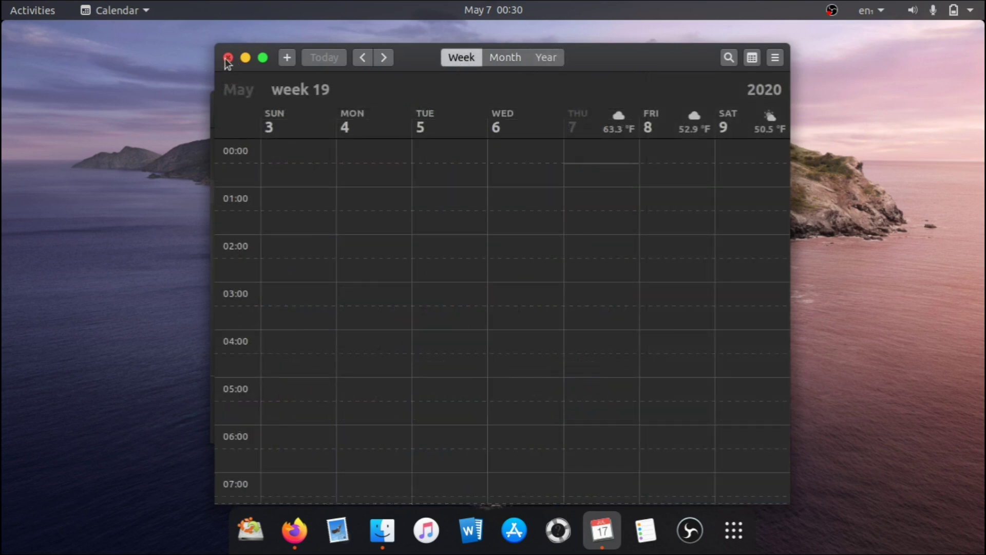
{"action": "left_click", "coordinate": [228, 57]}
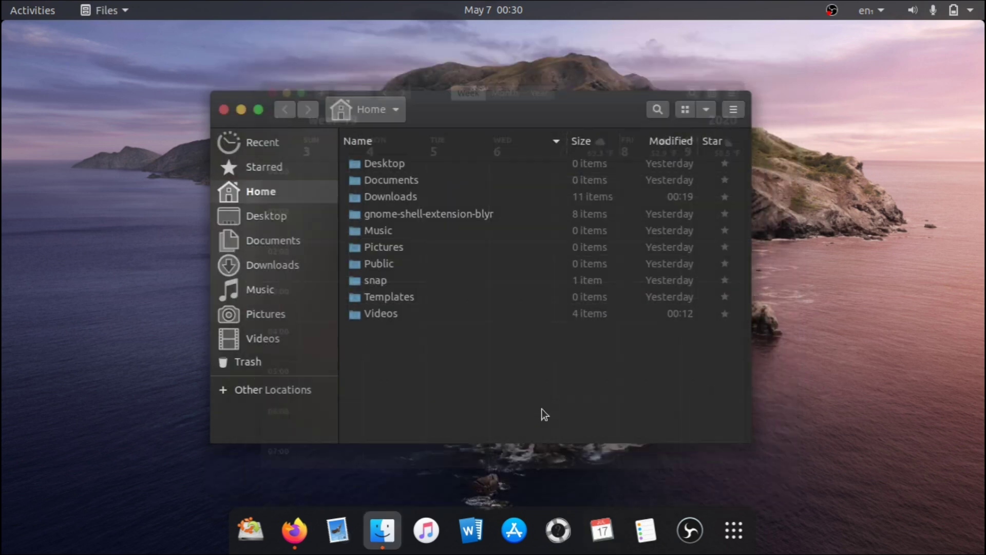
Step: Open and close the To Do app, then show all installed applications
{"action": "left_click", "coordinate": [645, 531]}
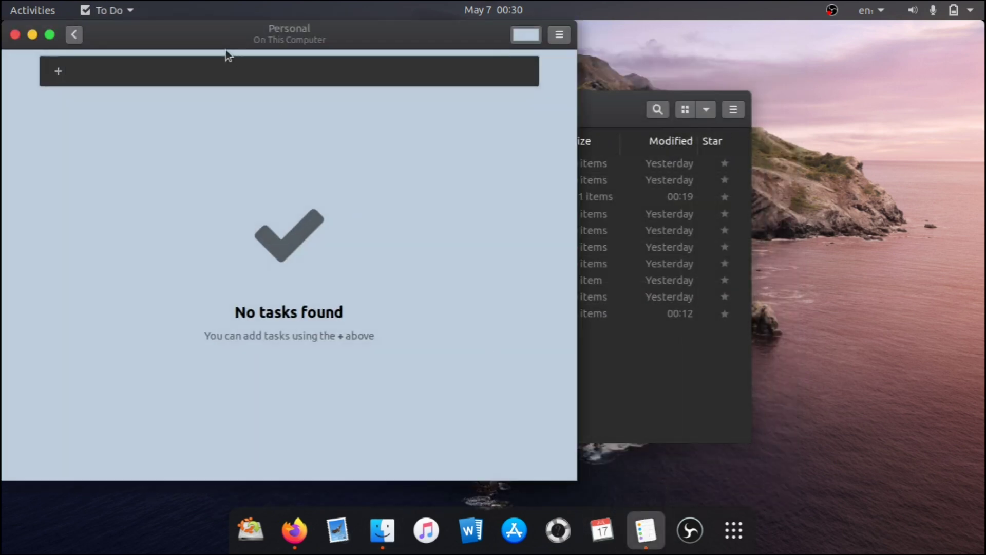
{"action": "left_click_drag", "start_coordinate": [226, 49], "coordinate": [421, 75]}
{"action": "left_click", "coordinate": [213, 63]}
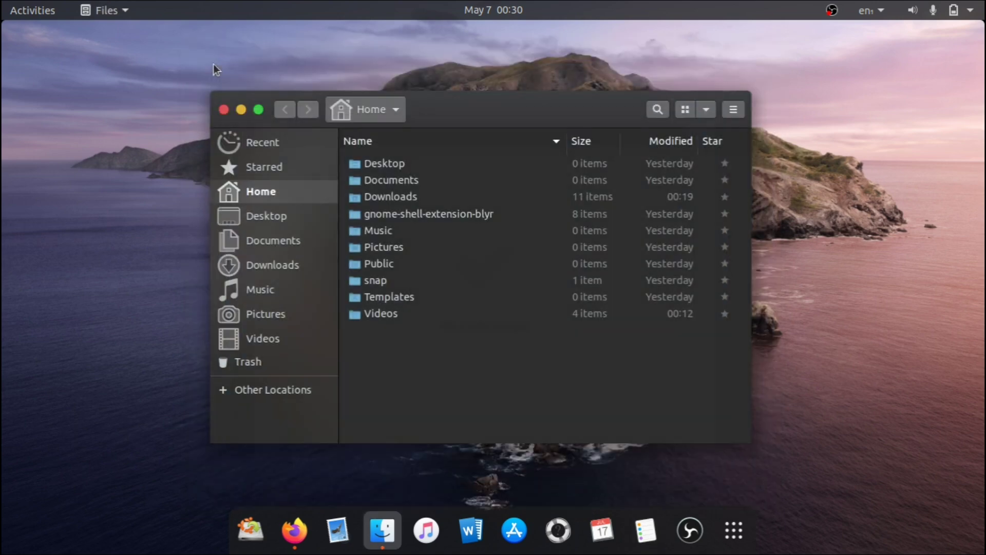
{"action": "left_click", "coordinate": [734, 537]}
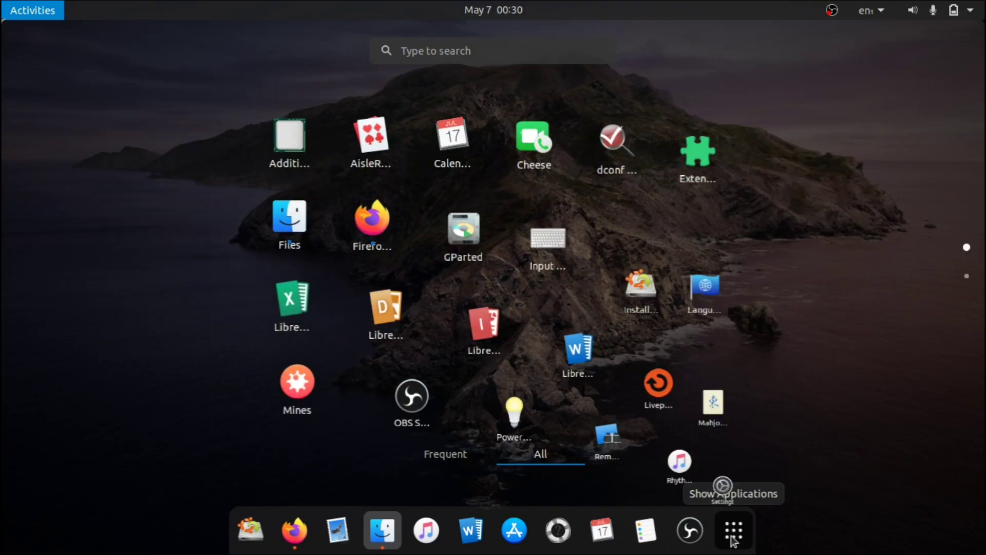
Step: View the Frequent apps, close the application grid, and close the Files window
{"action": "left_click", "coordinate": [455, 442]}
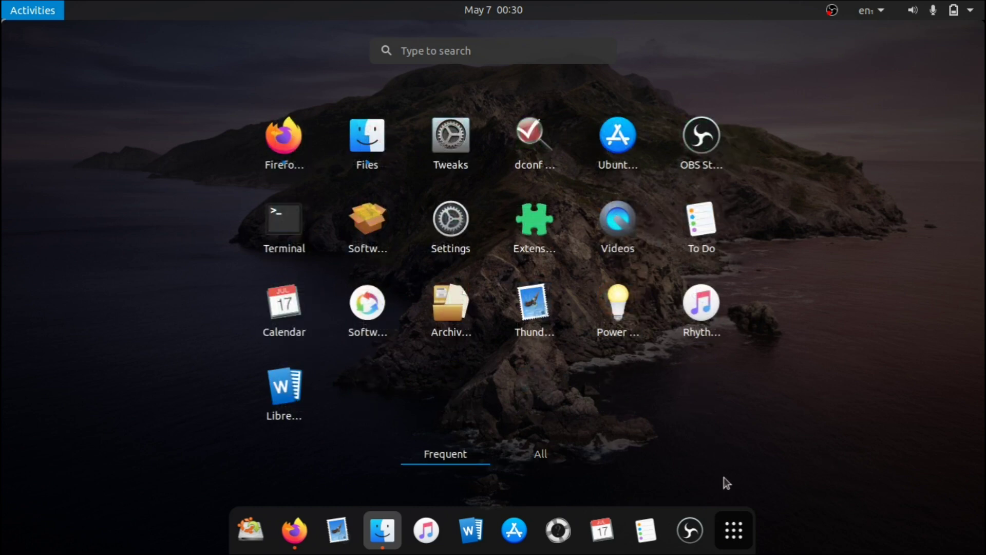
{"action": "left_click", "coordinate": [736, 540]}
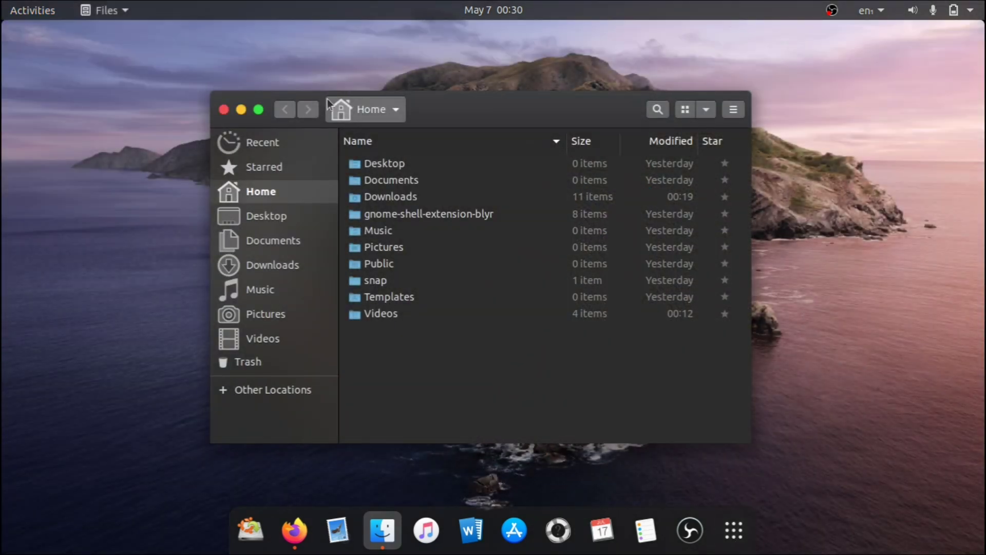
{"action": "left_click", "coordinate": [224, 112]}
Step: Open and dismiss the desktop context menu twice, then open and close Rhythmbox
{"action": "right_click", "coordinate": [224, 112]}
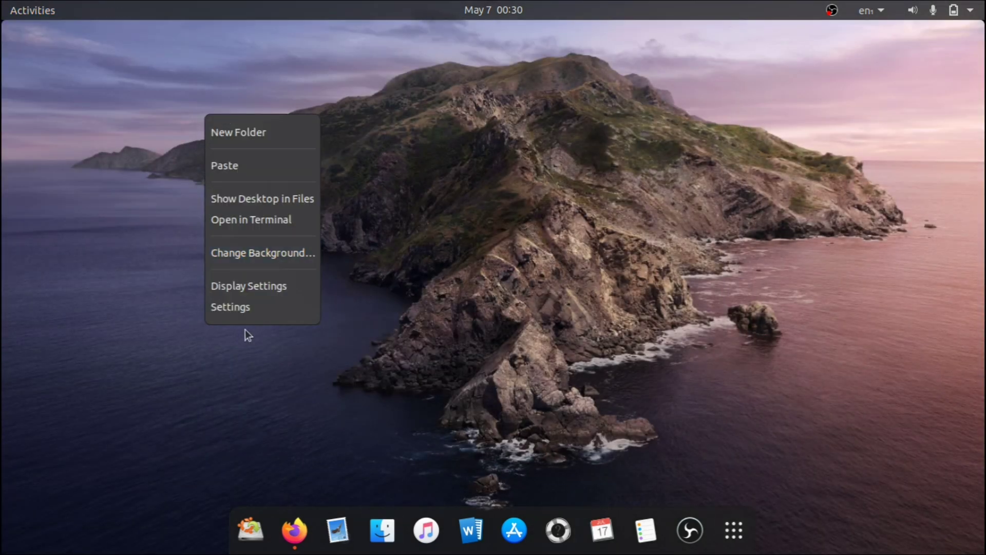
{"action": "left_click", "coordinate": [564, 359]}
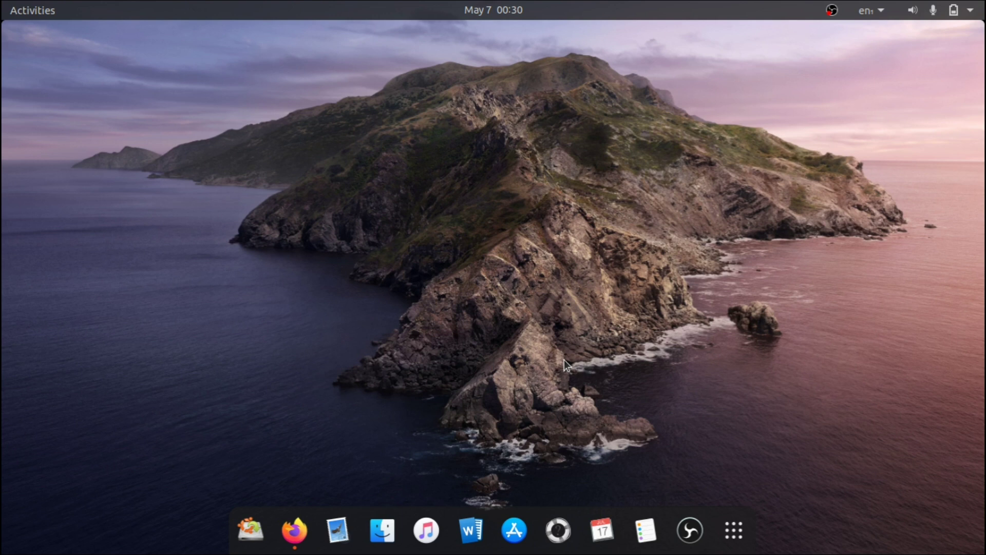
{"action": "right_click", "coordinate": [316, 140]}
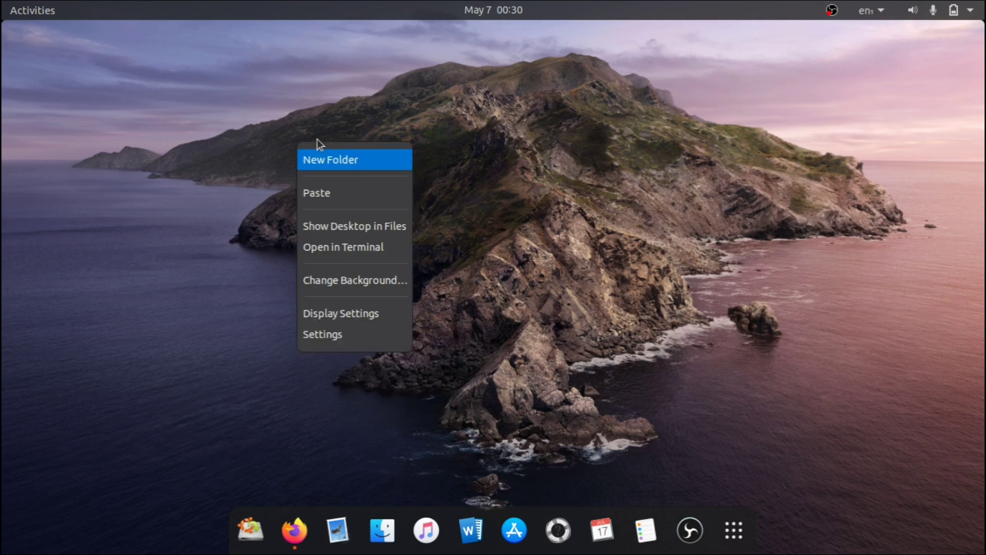
{"action": "left_click", "coordinate": [214, 264]}
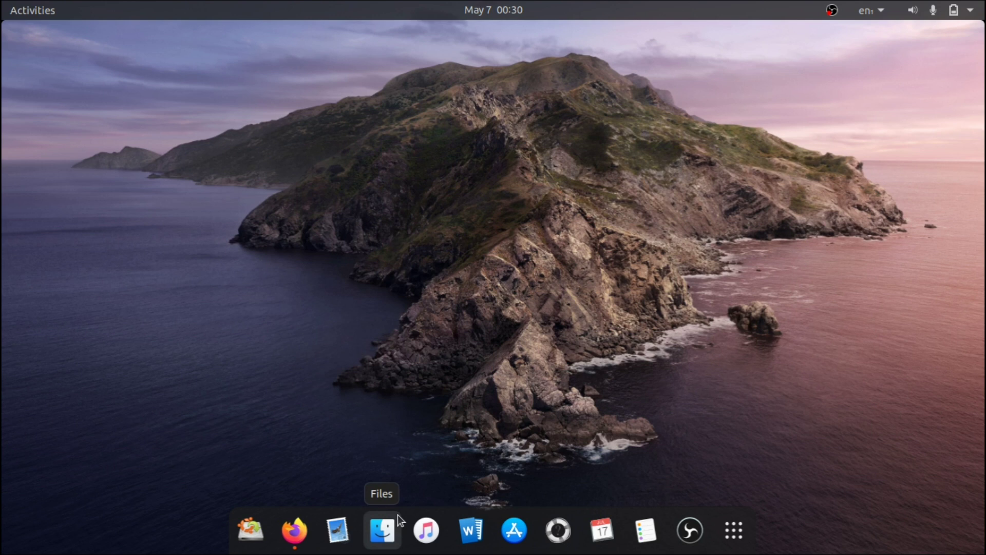
{"action": "left_click", "coordinate": [426, 529]}
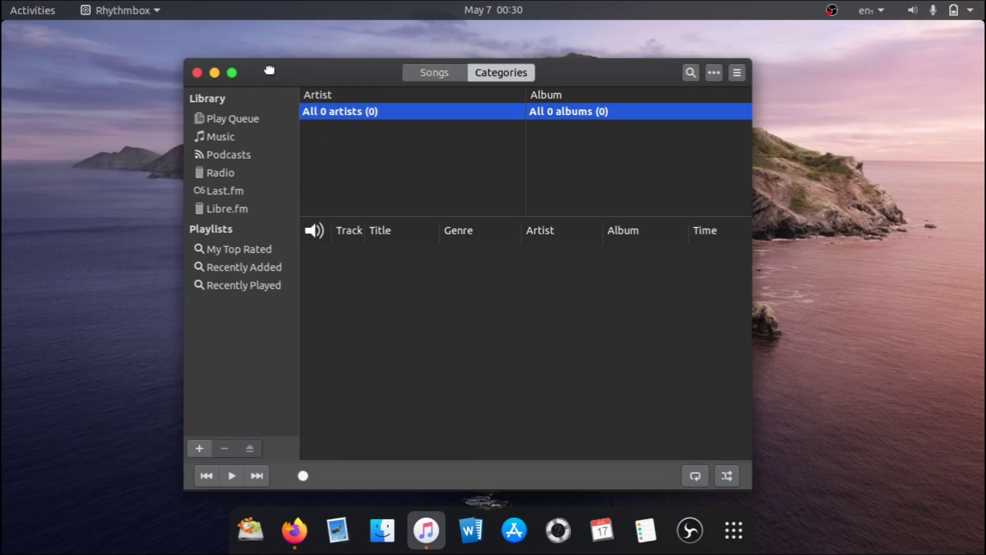
{"action": "left_click", "coordinate": [234, 76]}
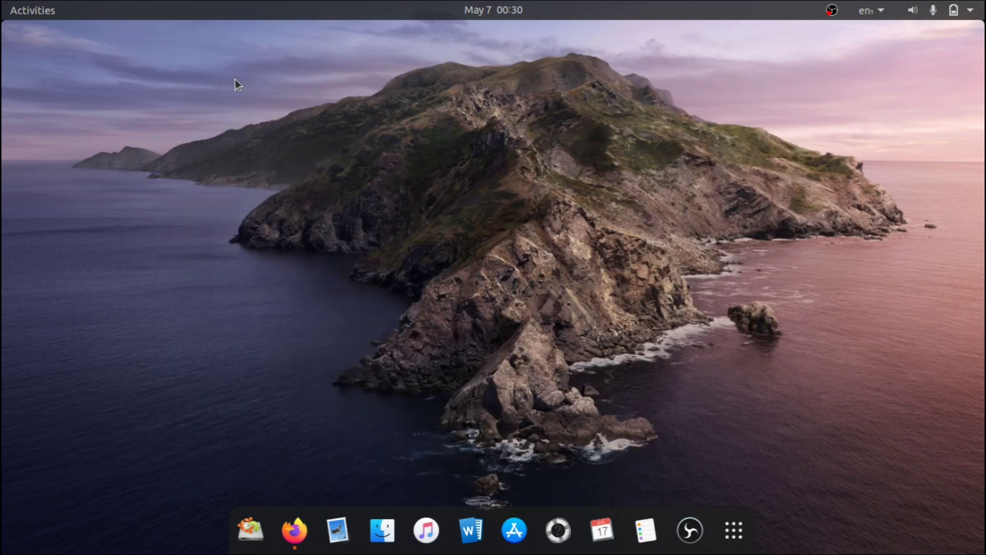